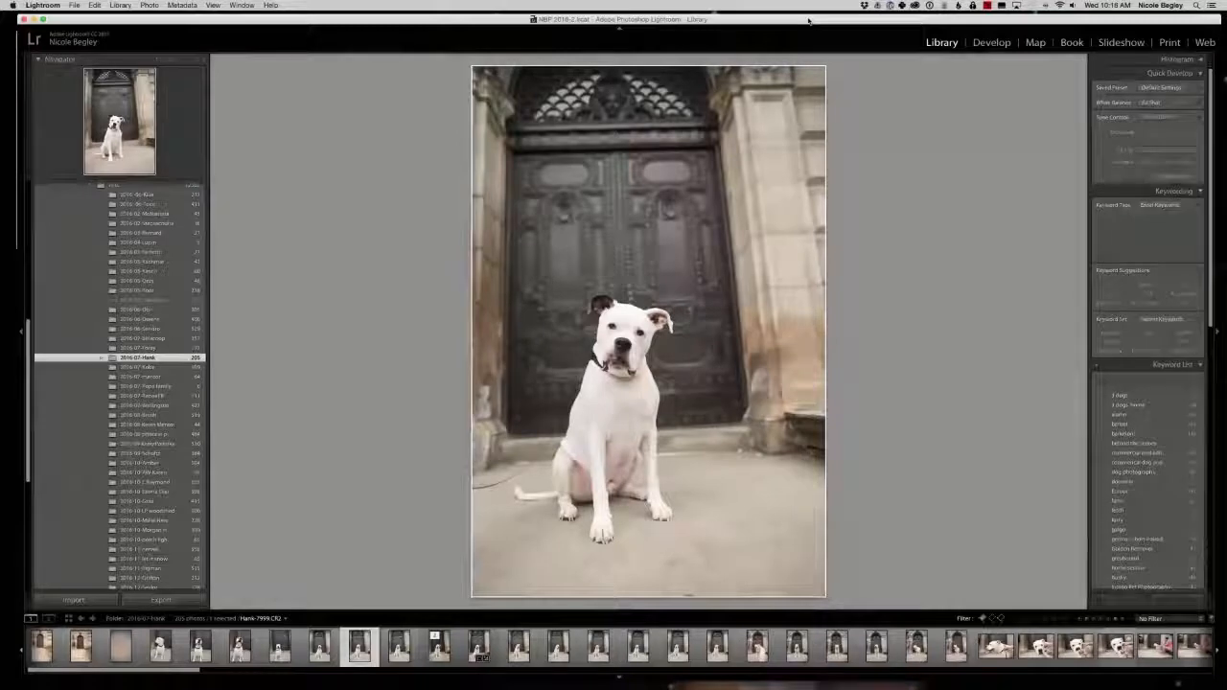
Browse the seated dog portraits in front of the doorway one at a time to judge pose and expression.
key("Right")
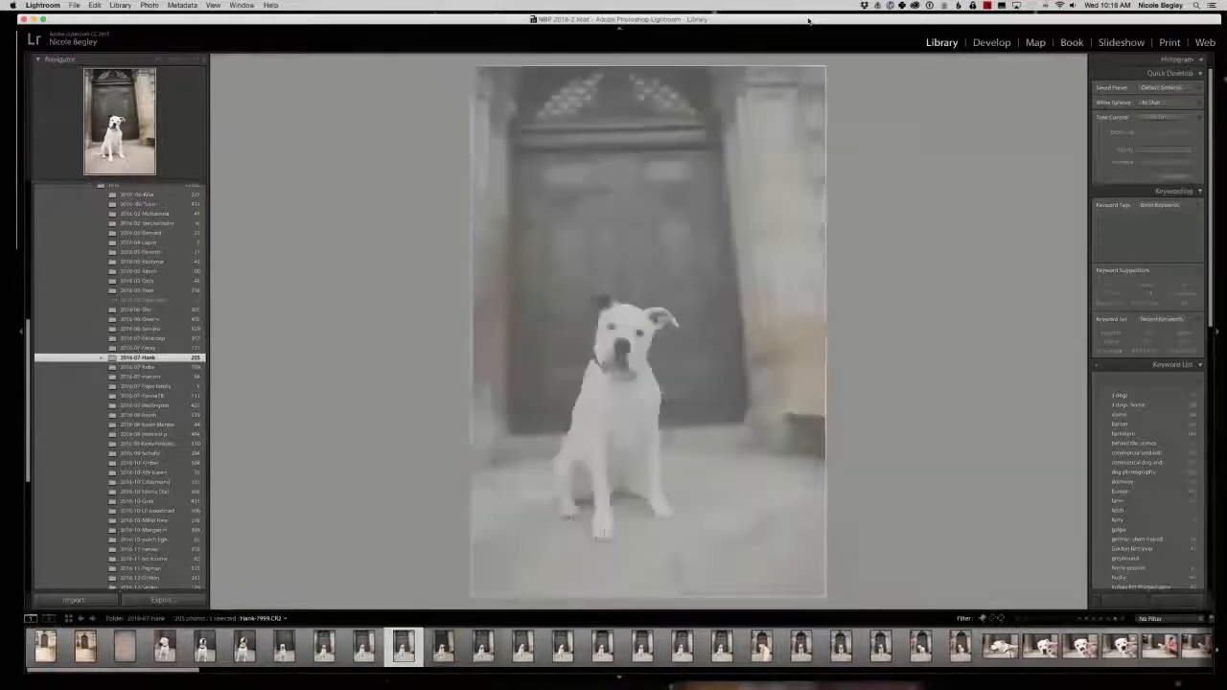
key("Right")
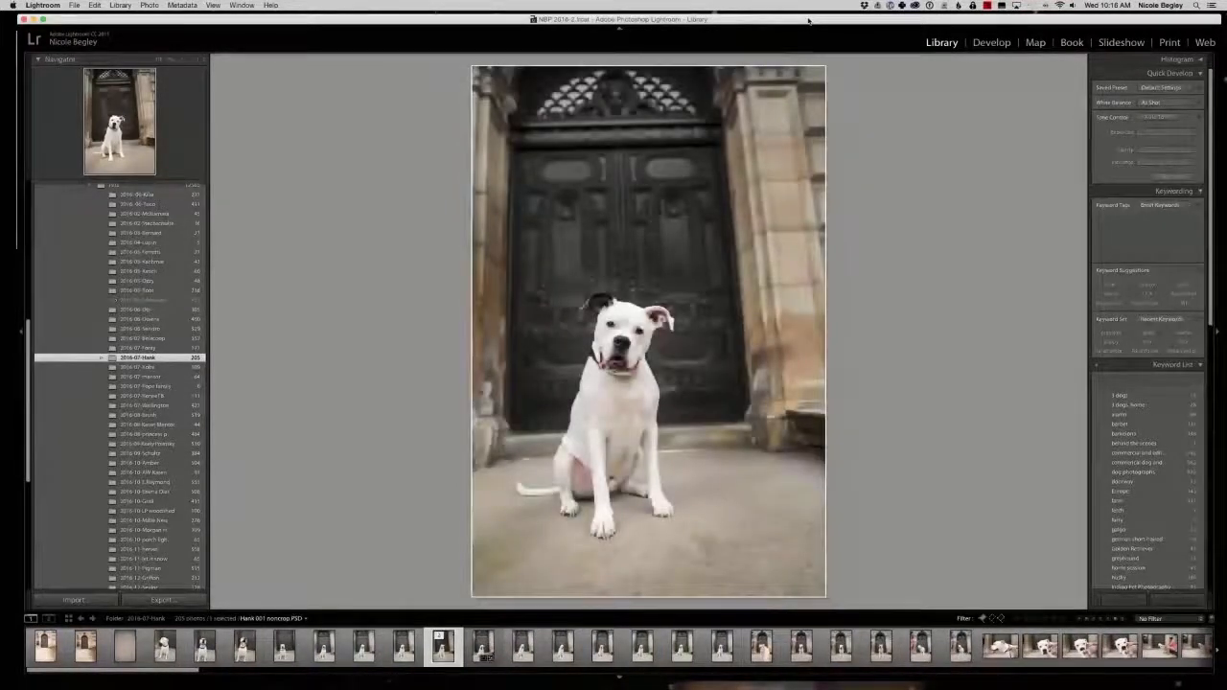
key("Right")
key("Right")
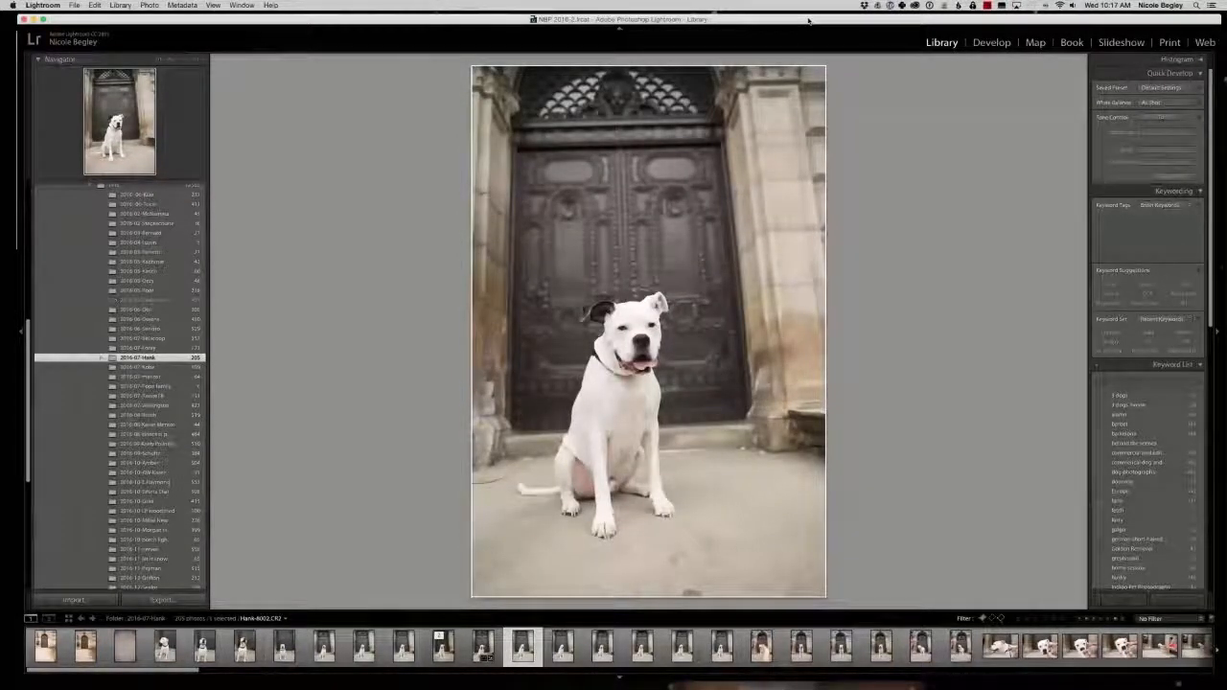
key("Right")
key("Right")
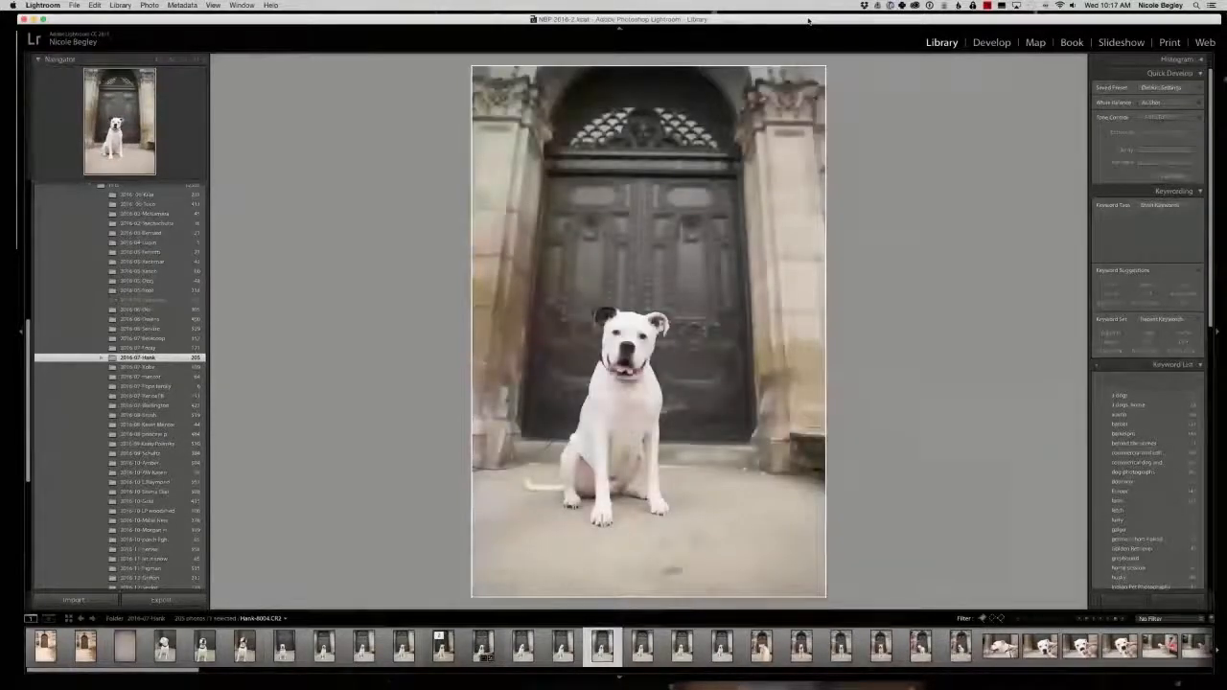
key("Right")
key("Right")
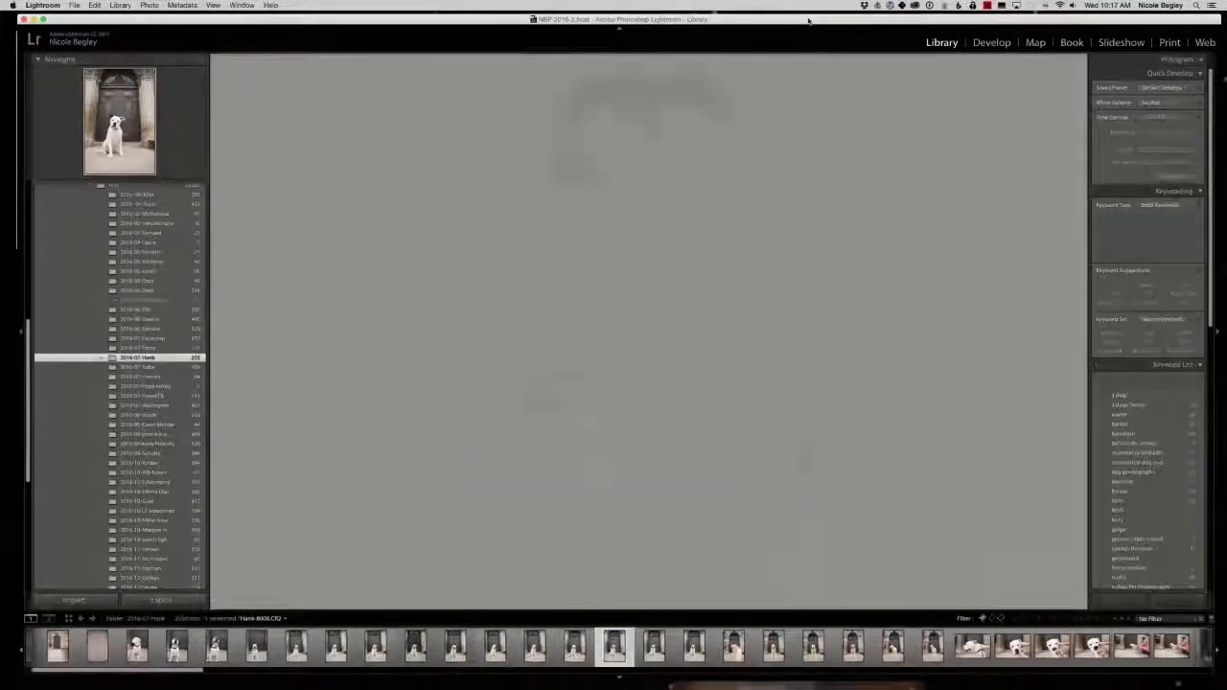
key("Right")
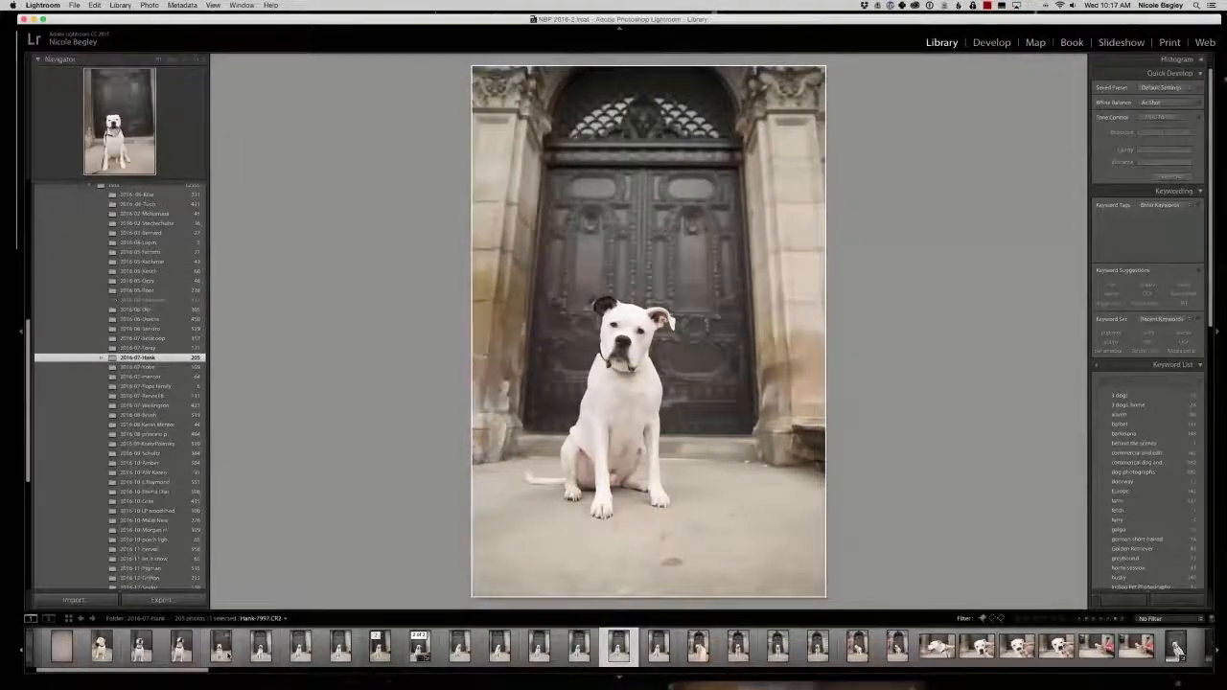
Compare the first seven doorway portraits side by side in Survey view and flag the middle shot of the lower row as a pick.
left_click(220, 649)
left_click(459, 649)
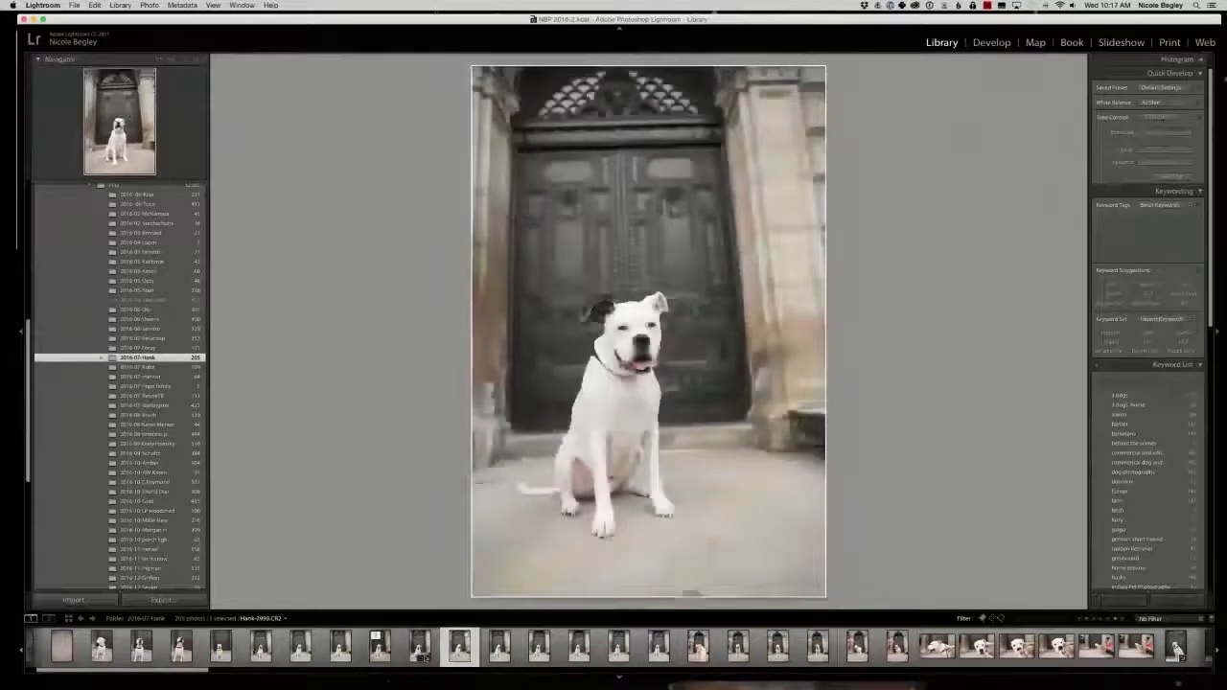
key("n")
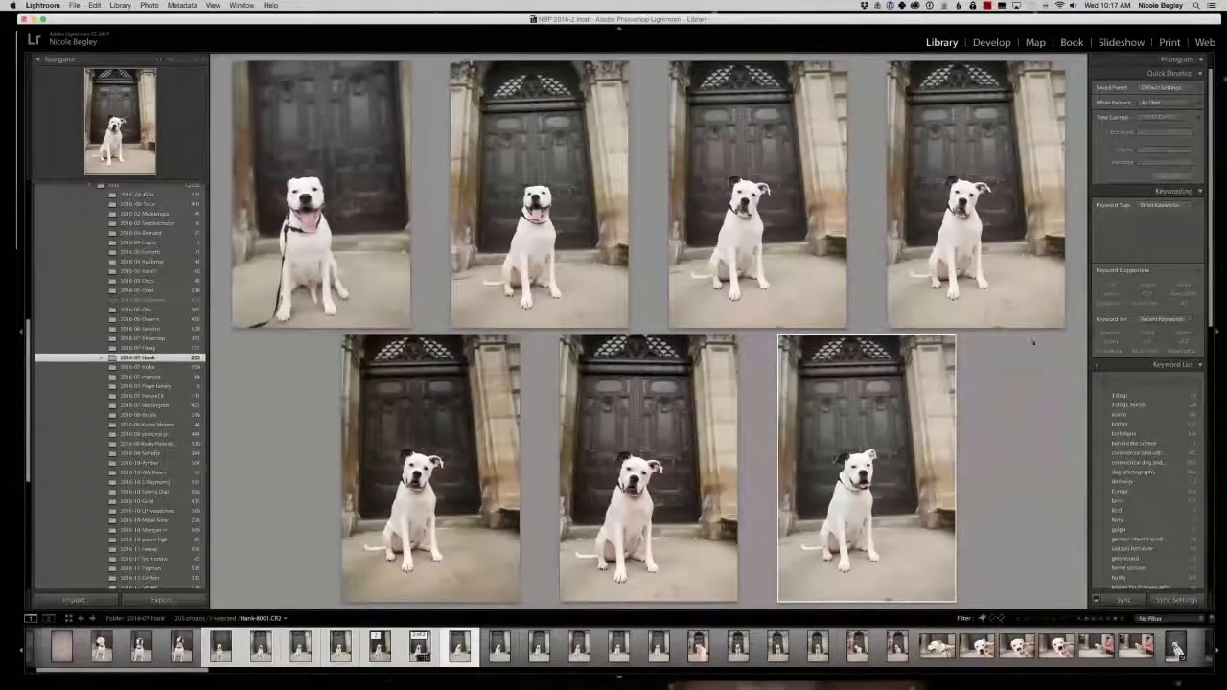
left_click(679, 518)
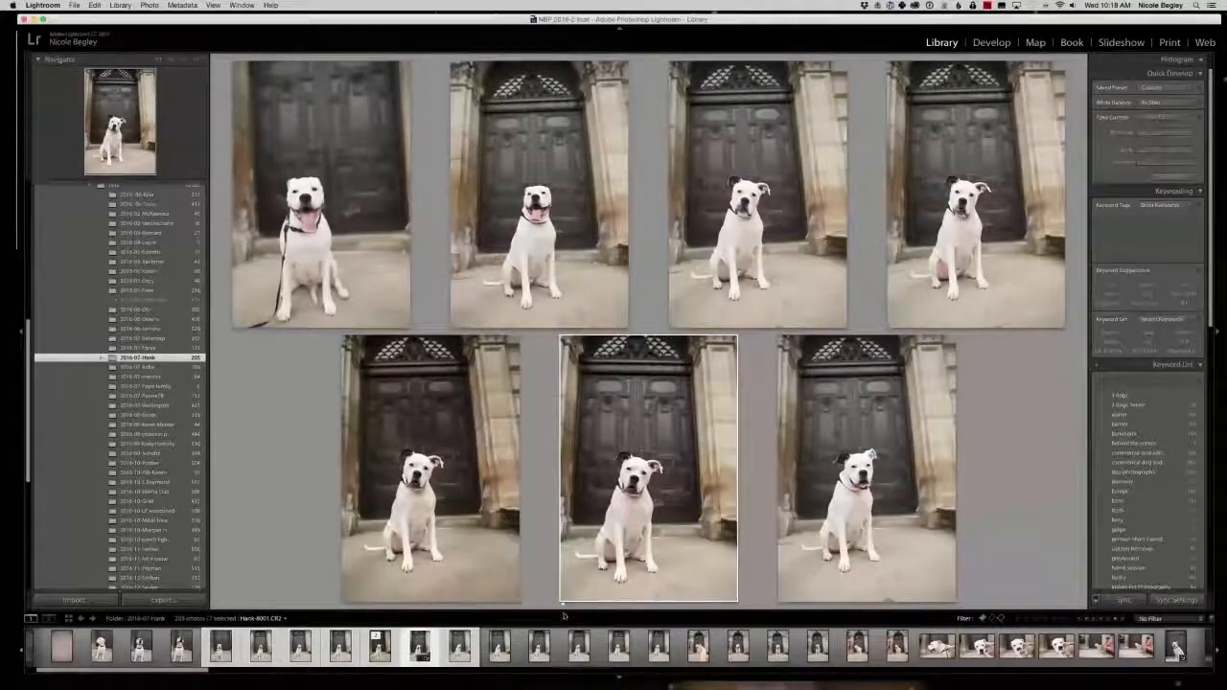
Compare the next six doorway photos together and flag the lower-middle and upper-middle shots as picks.
left_click(499, 648)
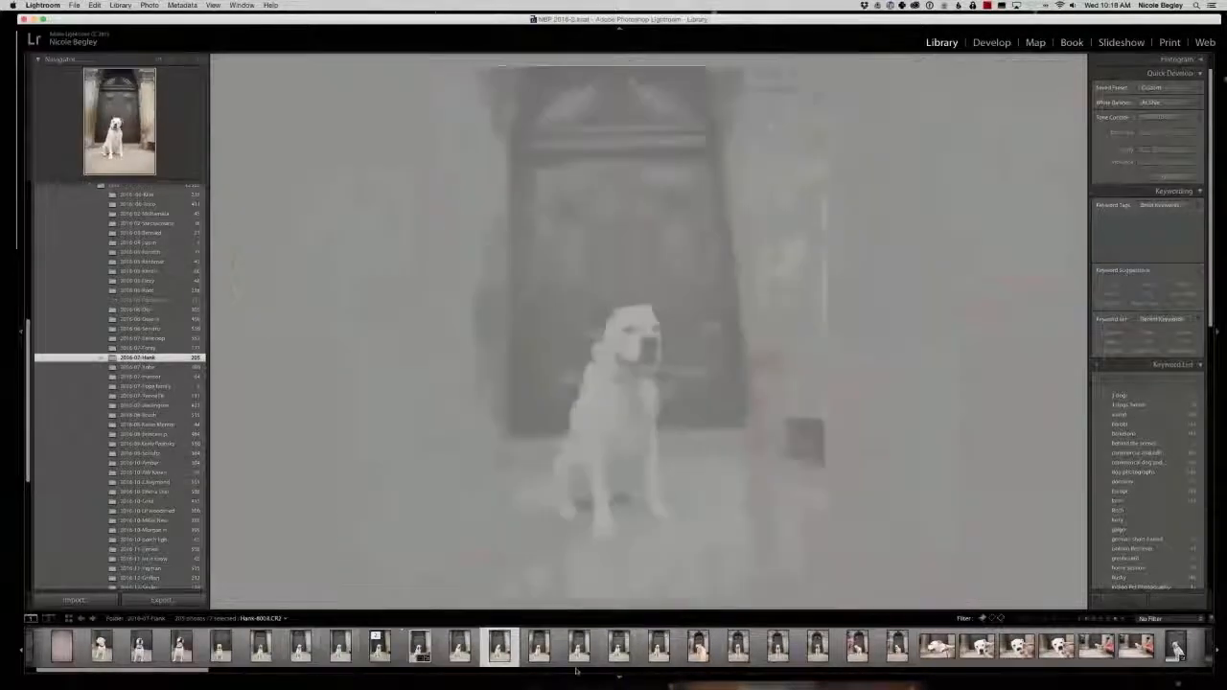
left_click(702, 651)
left_click(508, 657)
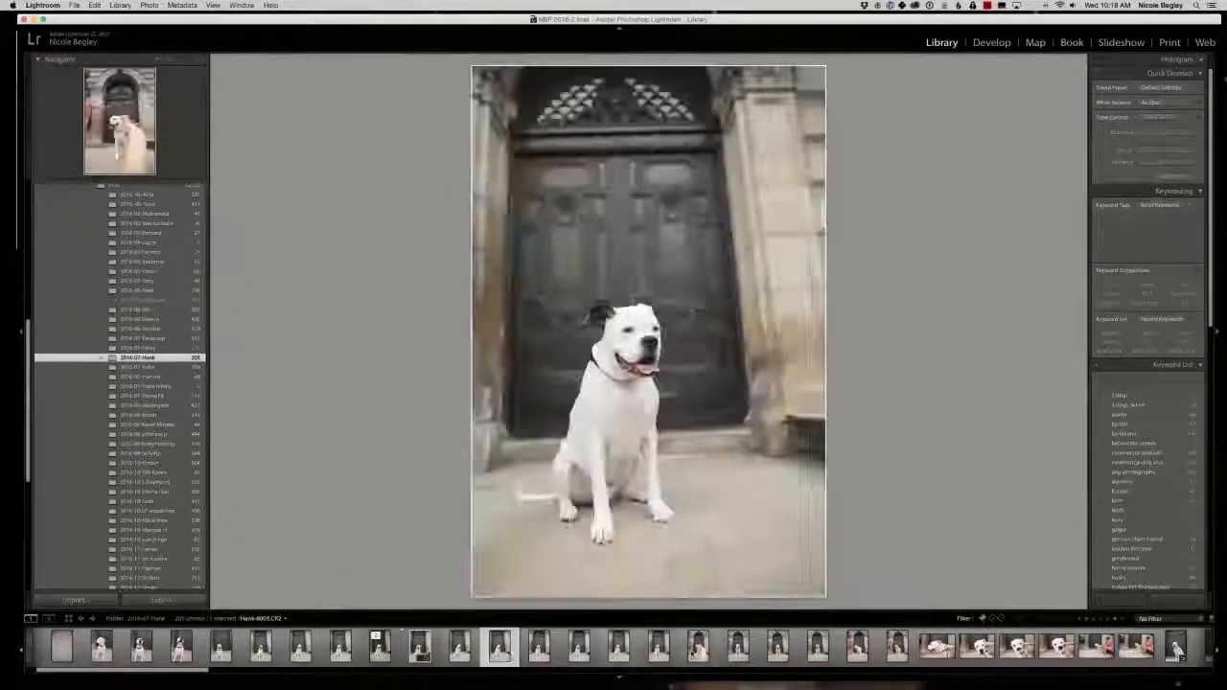
left_click(706, 656)
left_click(509, 659)
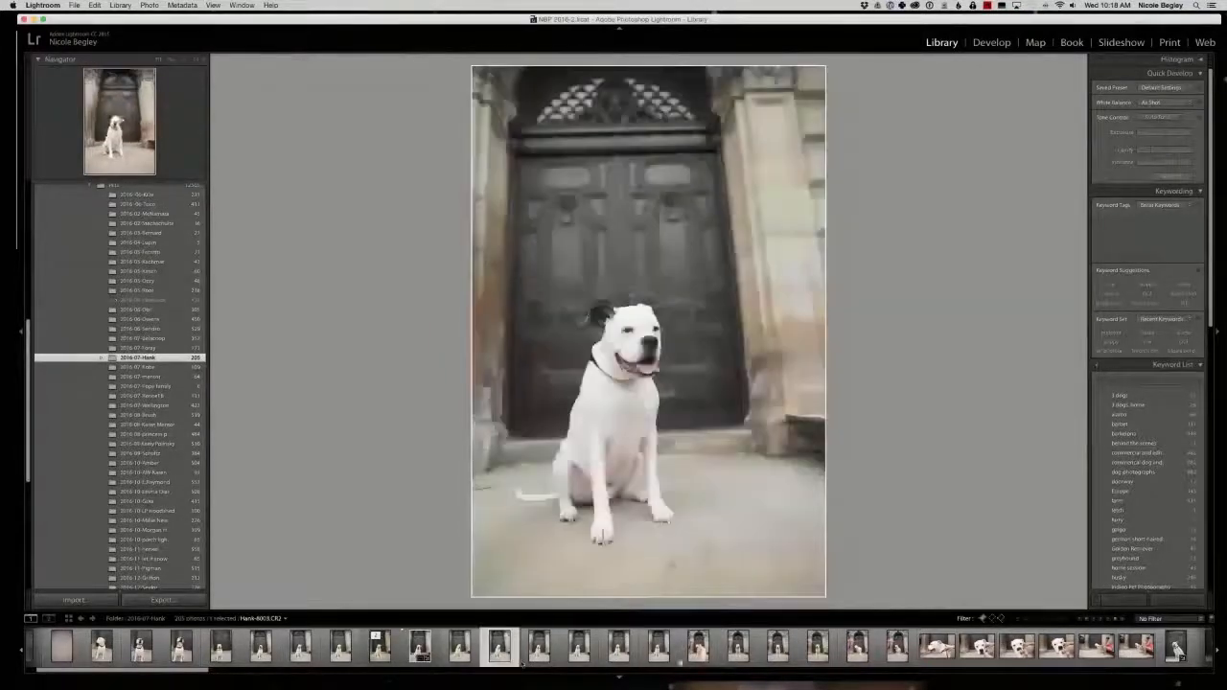
left_click(702, 655)
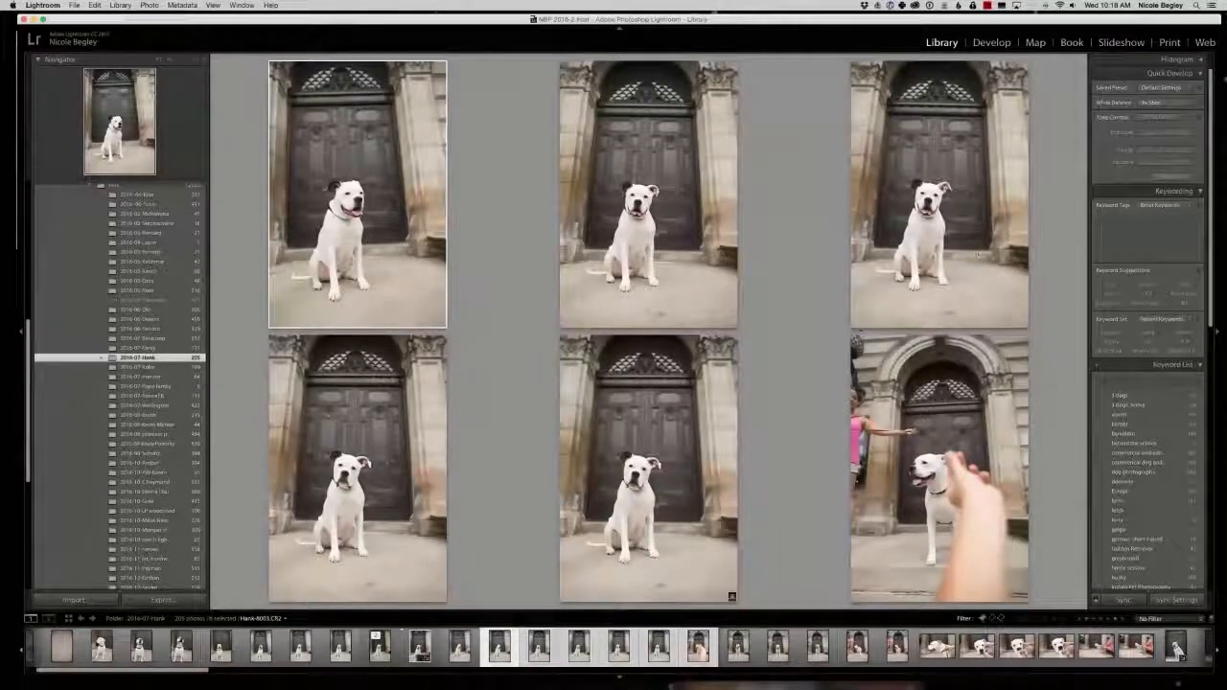
left_click(648, 468)
key("p")
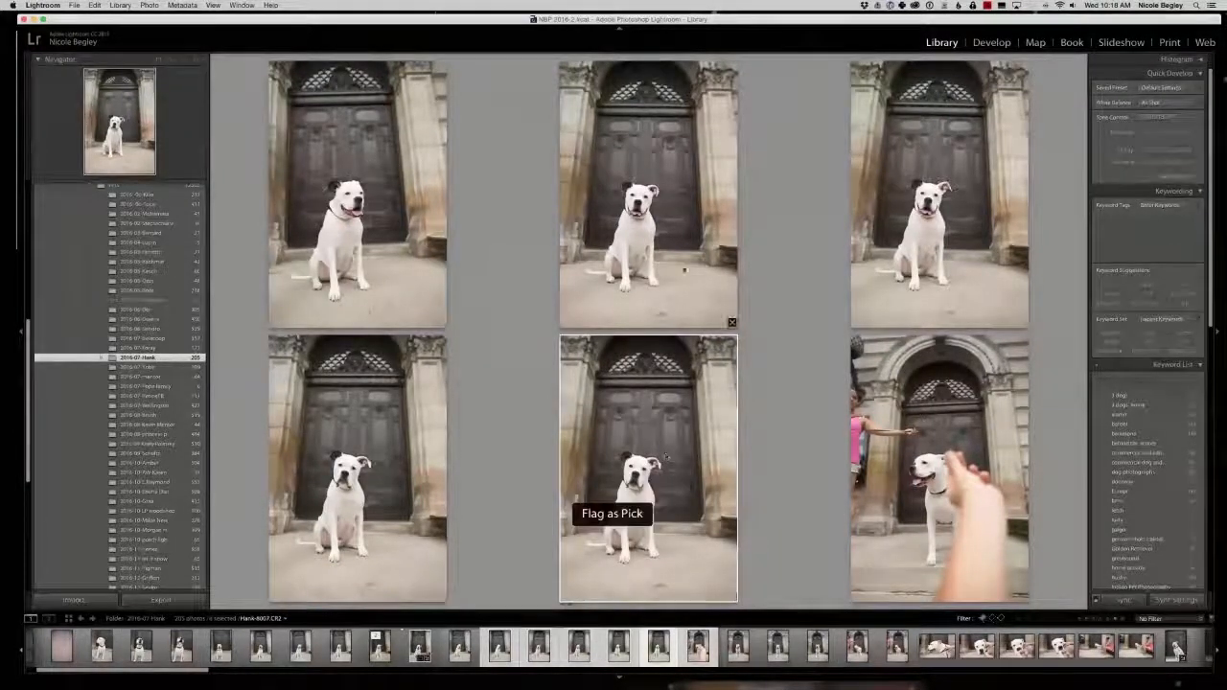
left_click(697, 291)
key("p")
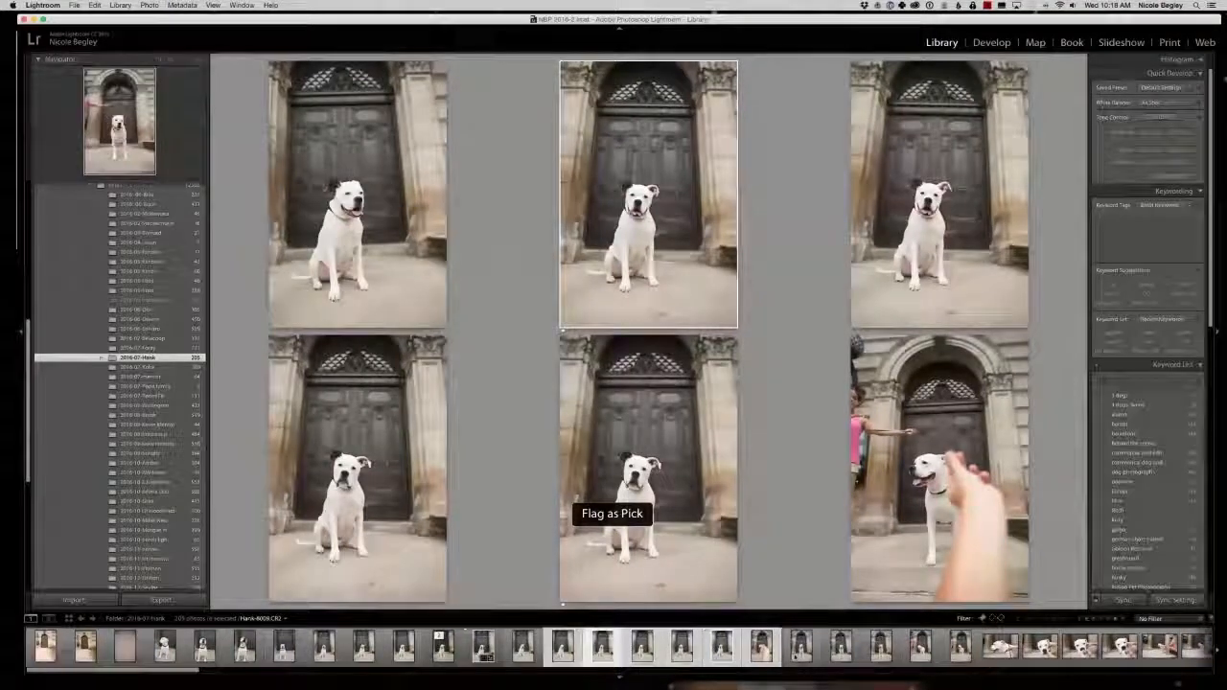
Compare the five shots of the dog standing in the doorway, and look over the head close-ups that follow.
left_click(802, 648)
left_click(960, 648, "shift")
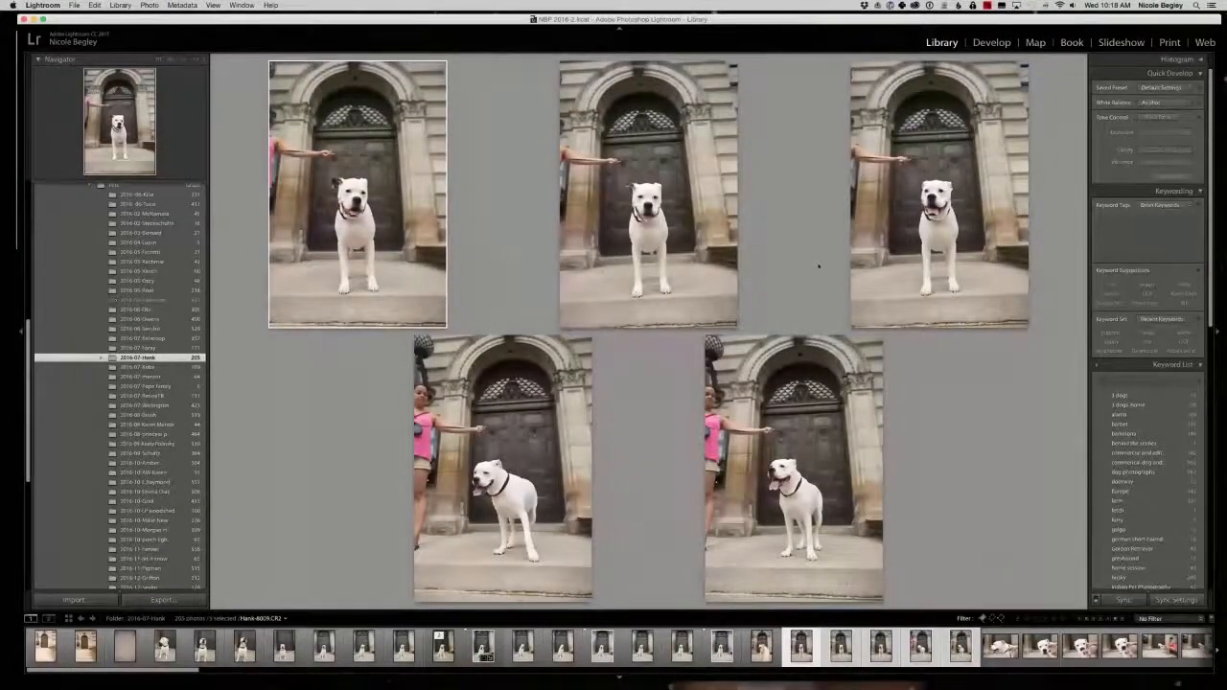
left_click(1000, 648)
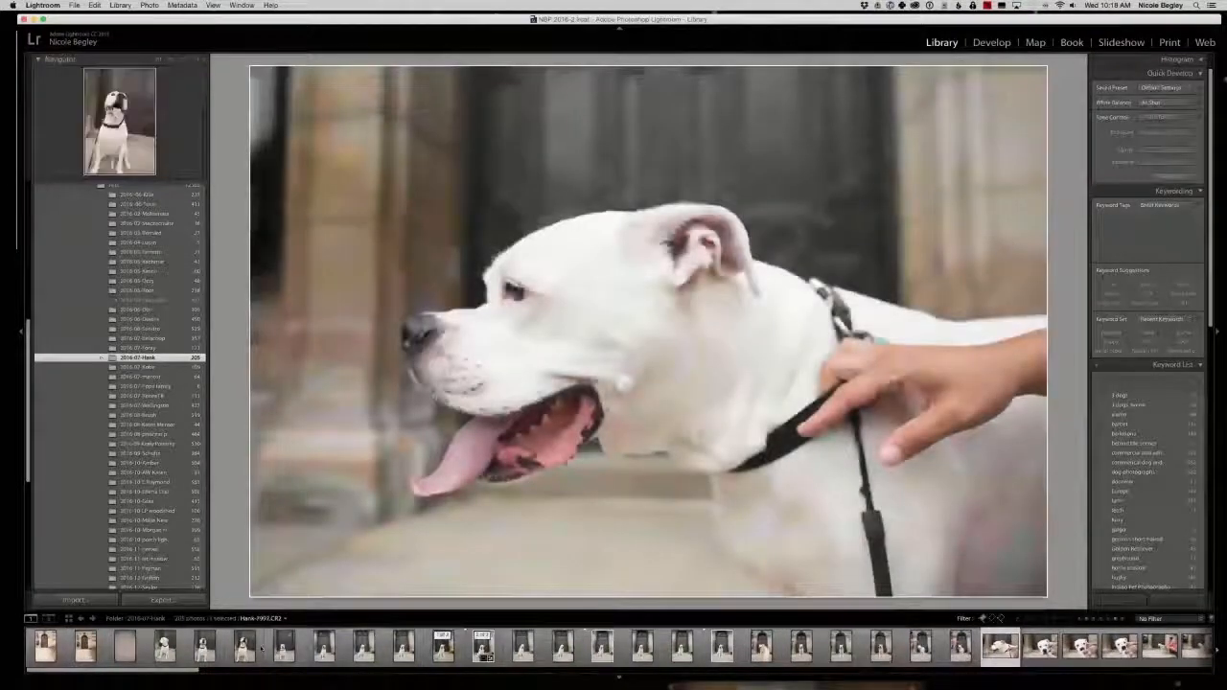
left_click_drag(173, 670, 240, 670)
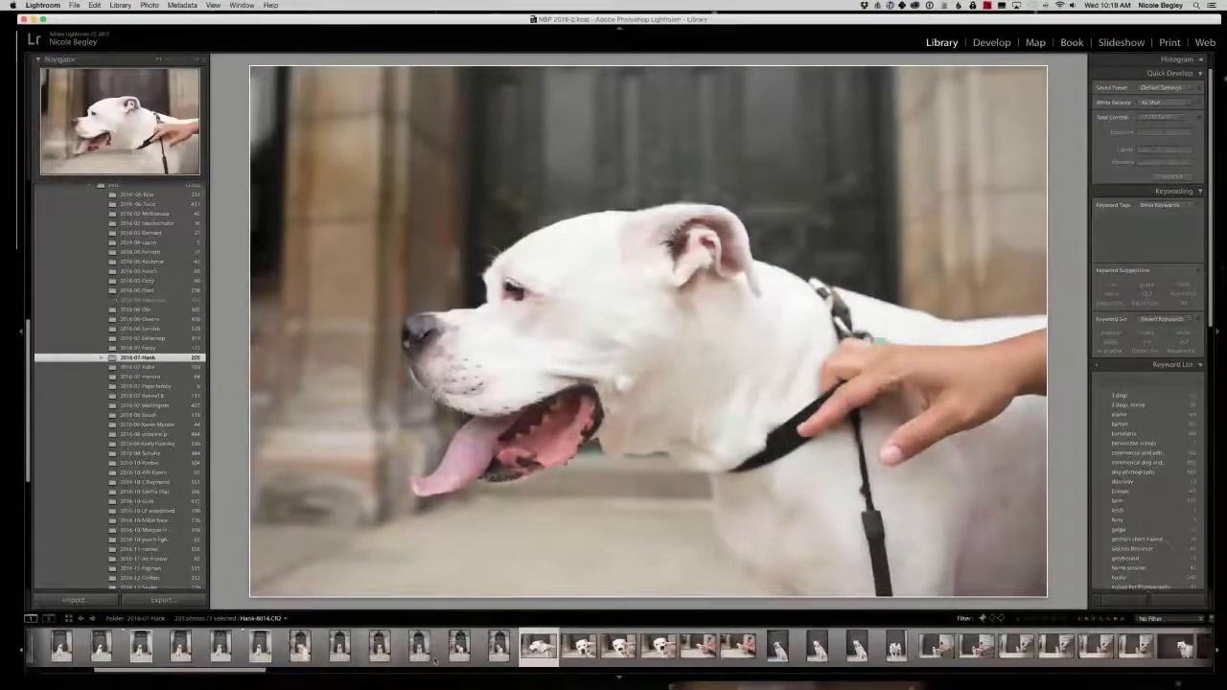
left_click(740, 650)
Compare the next seven photos and flag the last wide shot with the woman and the second seated profile as picks.
left_click(528, 652)
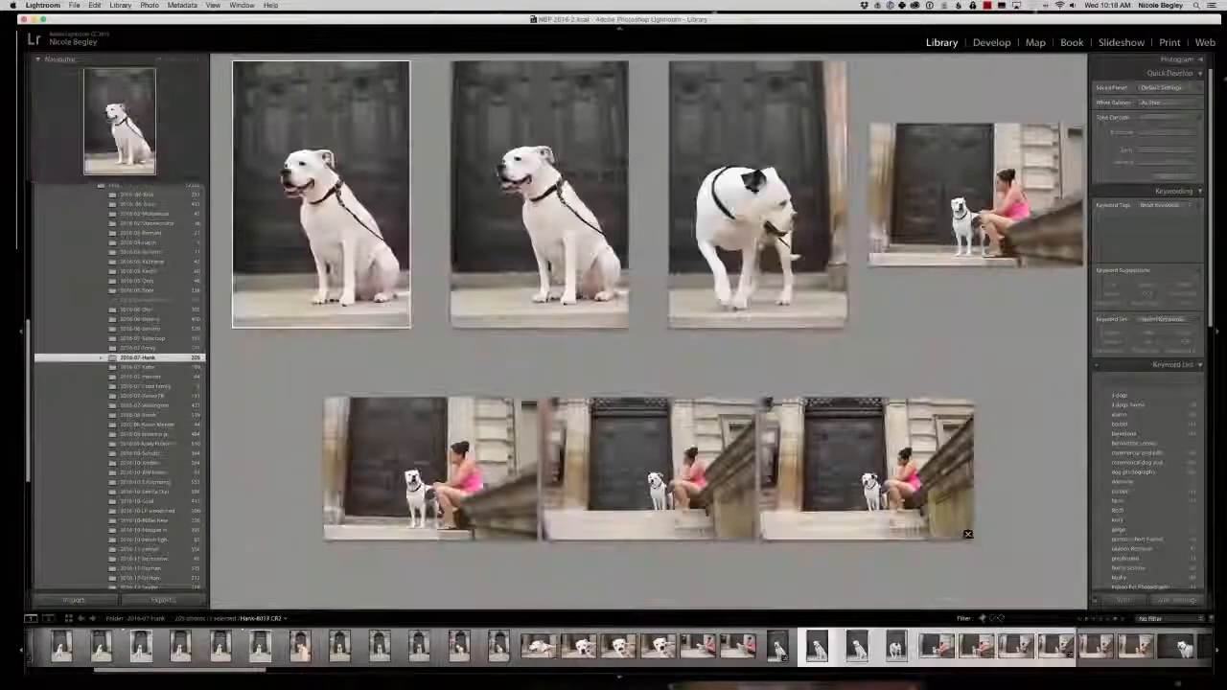
left_click(1055, 649)
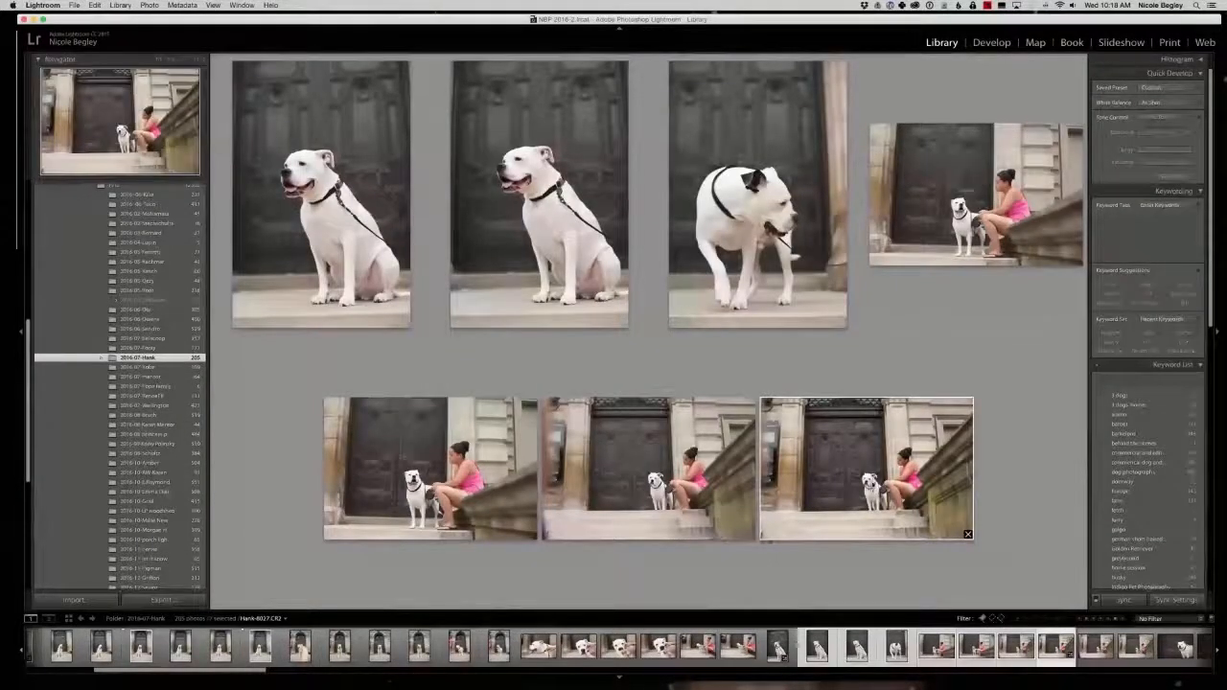
left_click(575, 239)
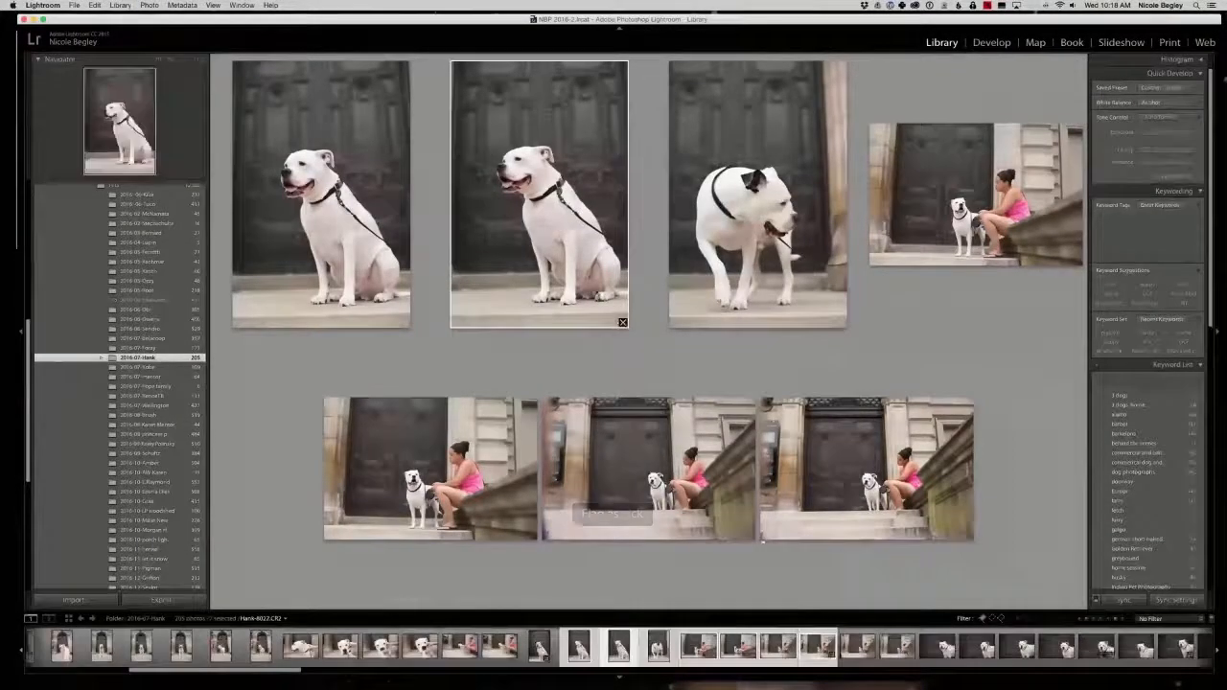
Compare the seven dark-background portraits and flag the first shot of the second row as a pick.
left_click(938, 647)
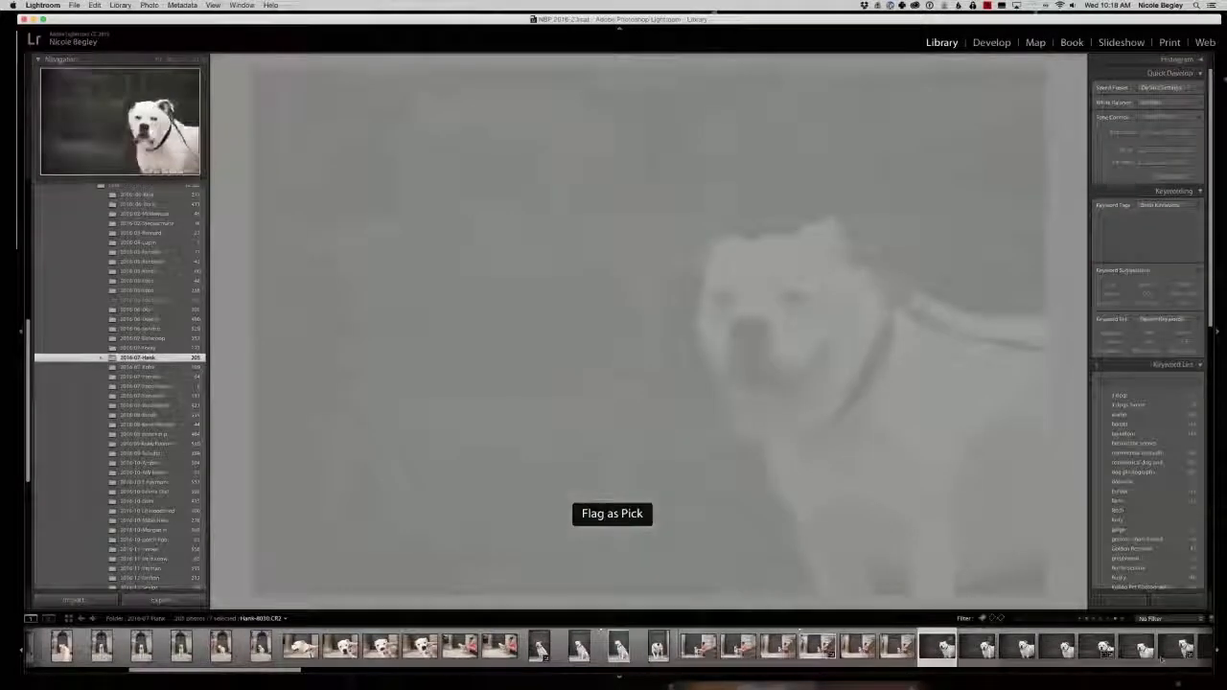
left_click(1161, 658, "shift")
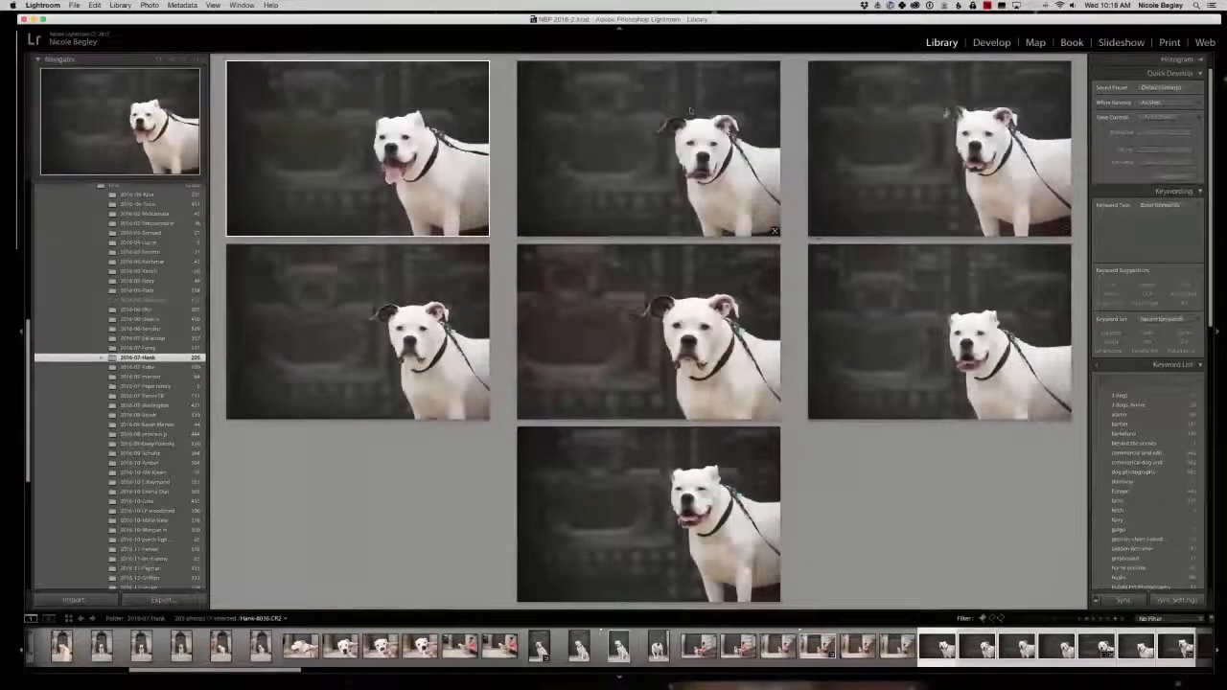
left_click(432, 374)
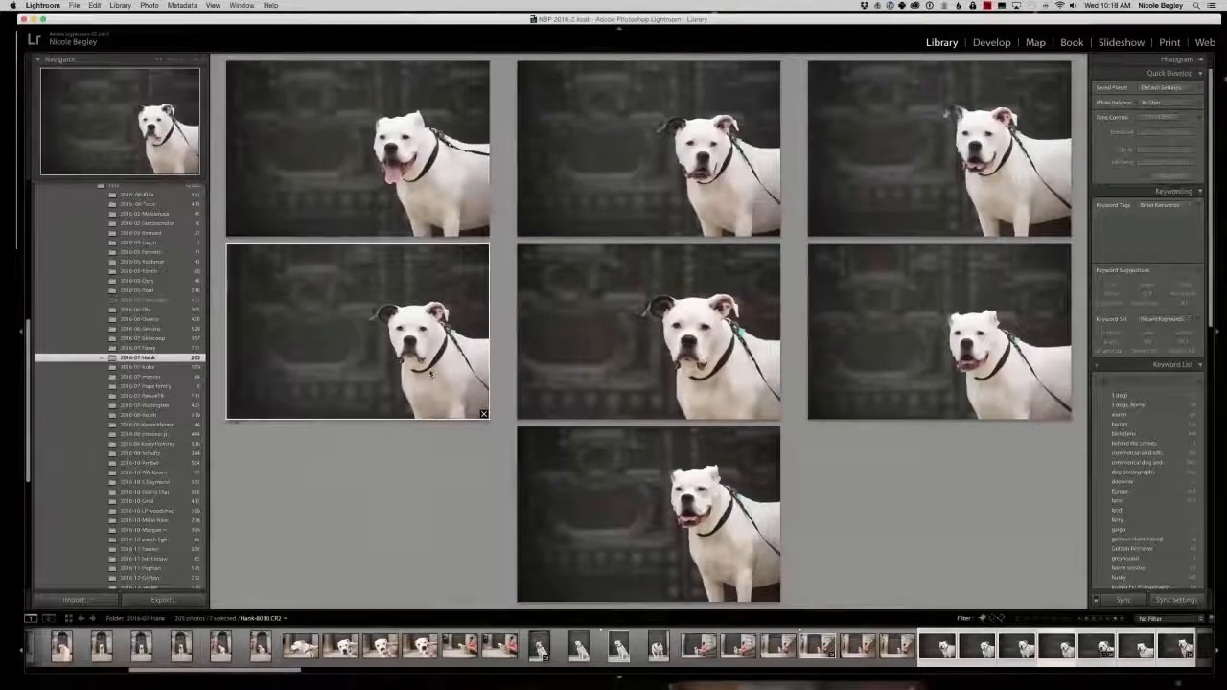
key("p")
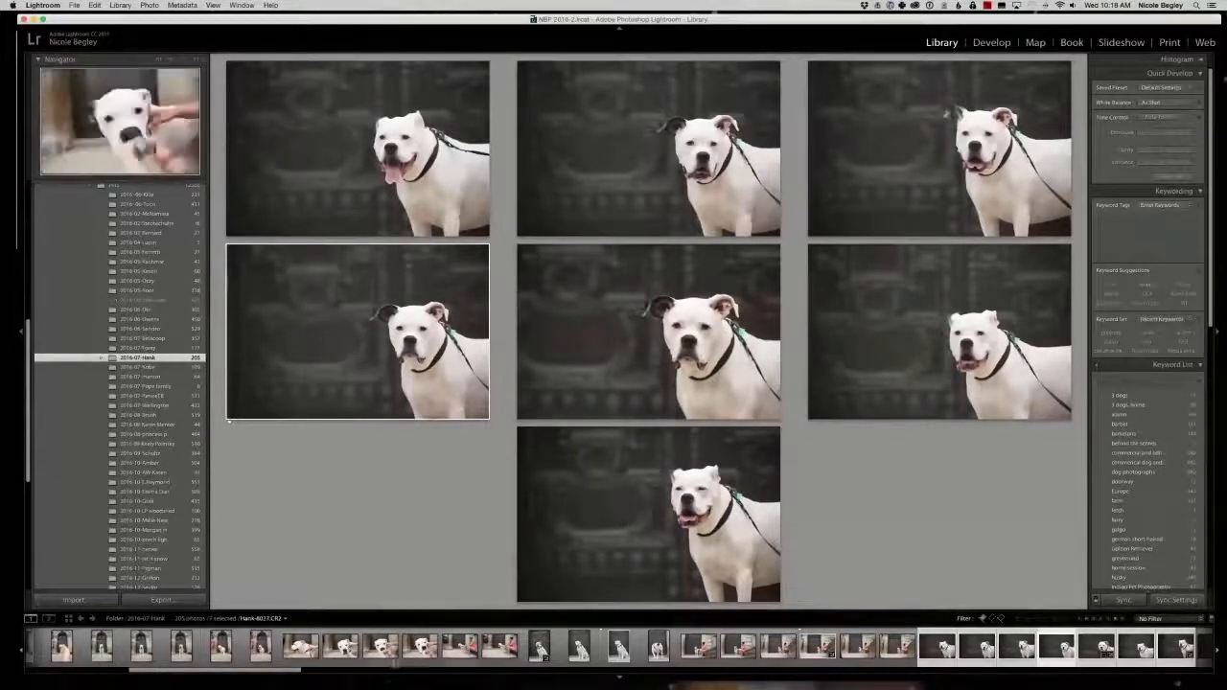
Compare the seven dark-background profile shots and flag the upper-middle one and the first of the second row as picks.
left_click(391, 671)
left_click(234, 647)
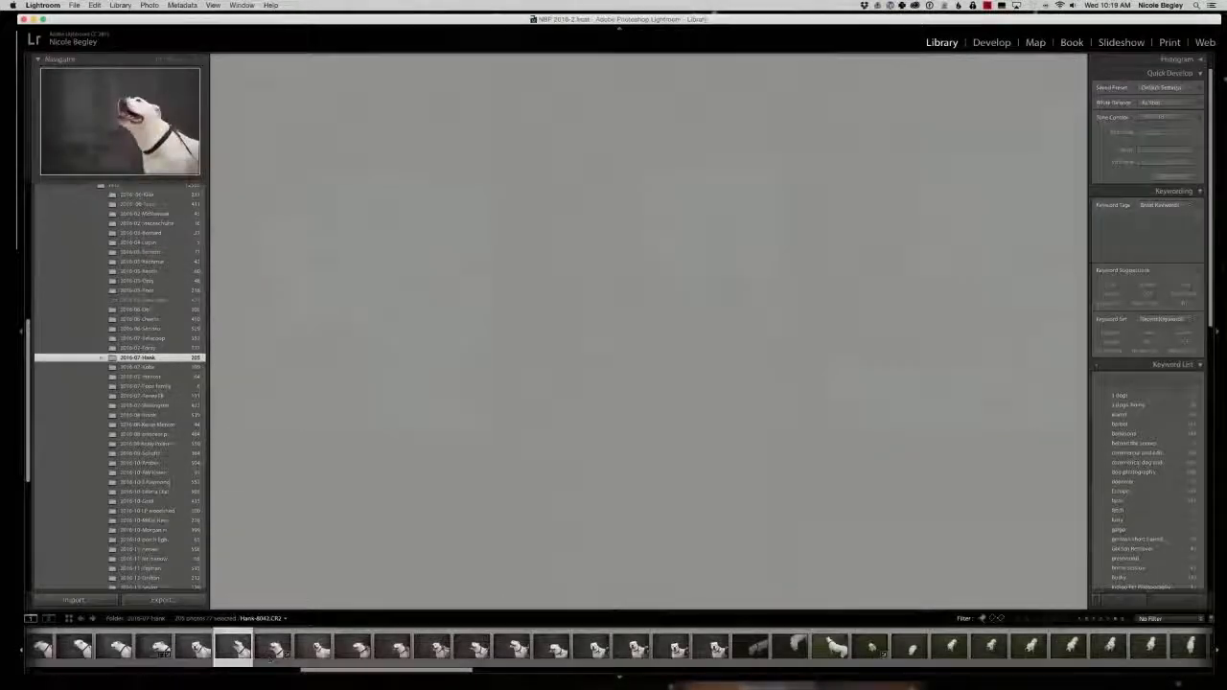
left_click(471, 647, "shift")
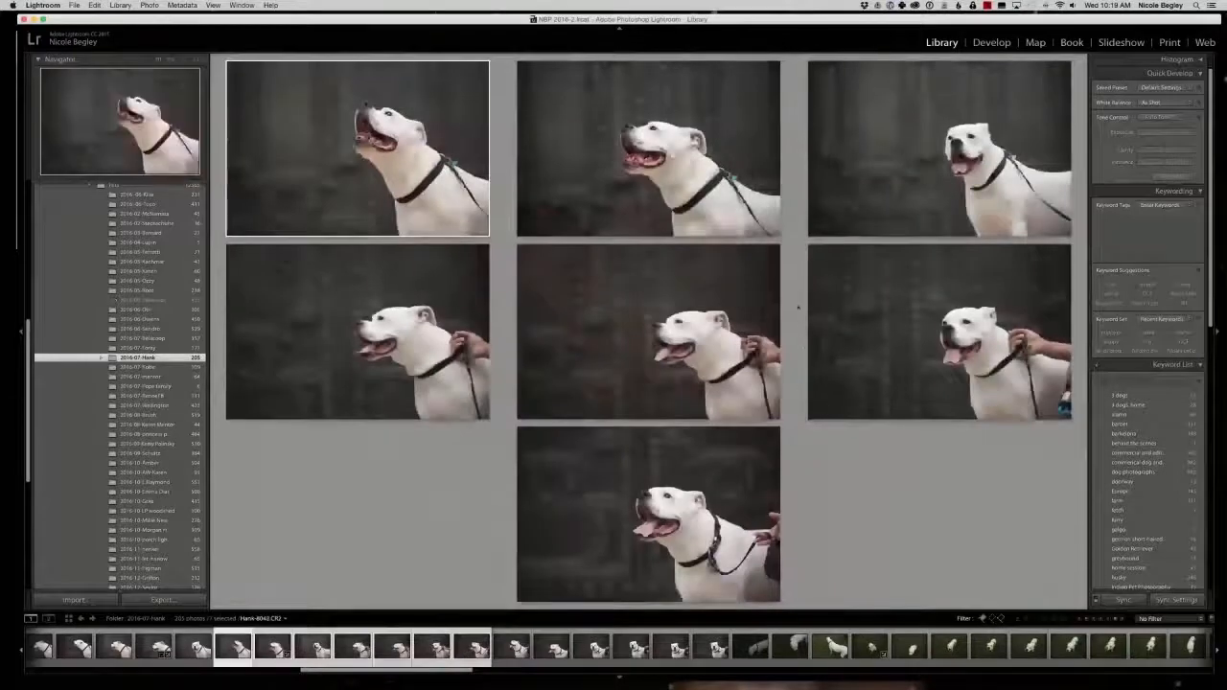
left_click(694, 144)
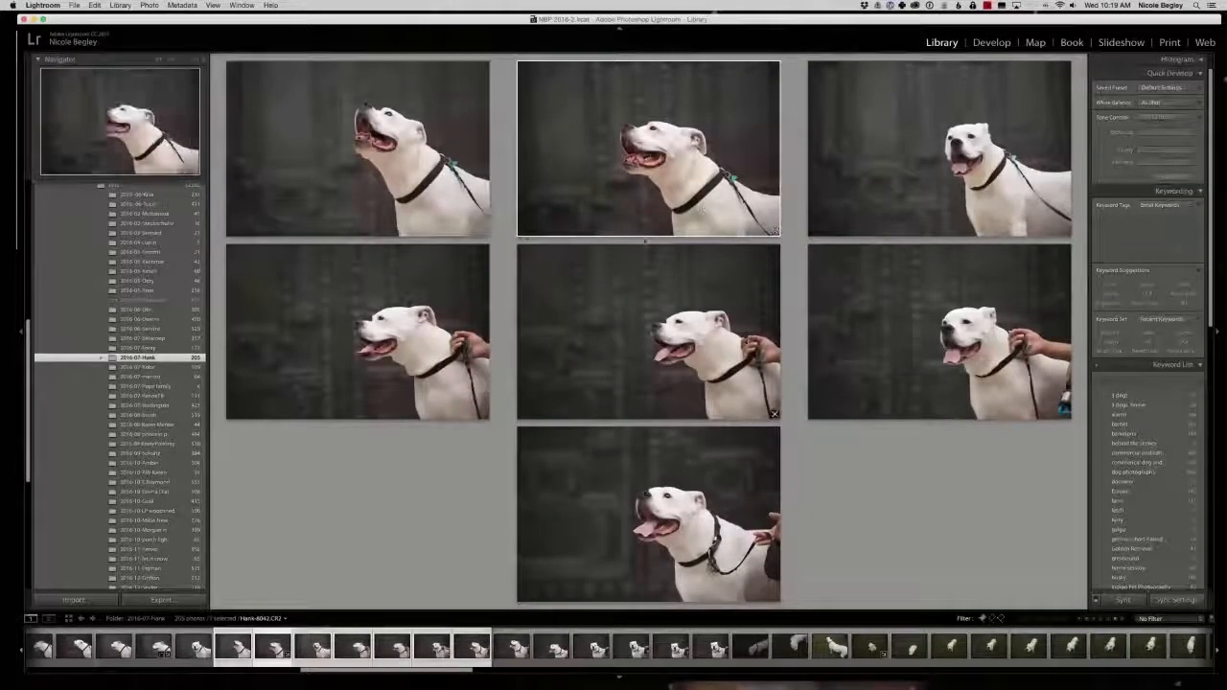
key("p")
left_click(420, 360)
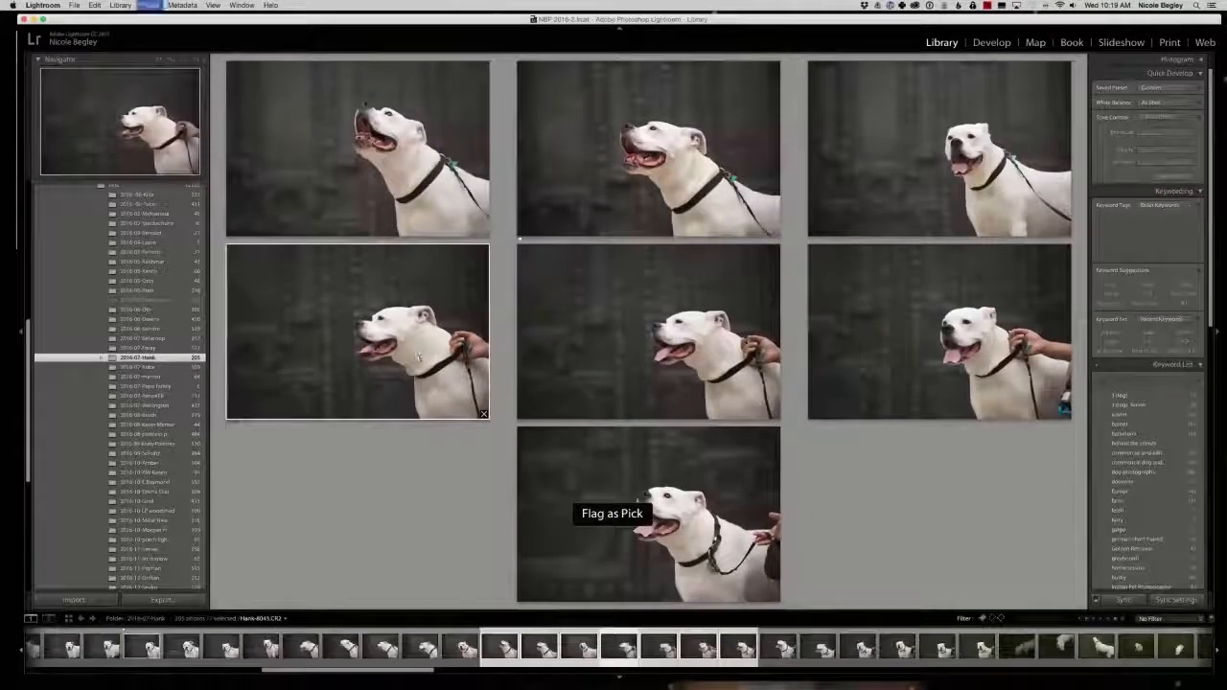
Compare the last six dark-background leash shots and flag the profile in the middle of the upper row as a pick.
left_click(784, 649)
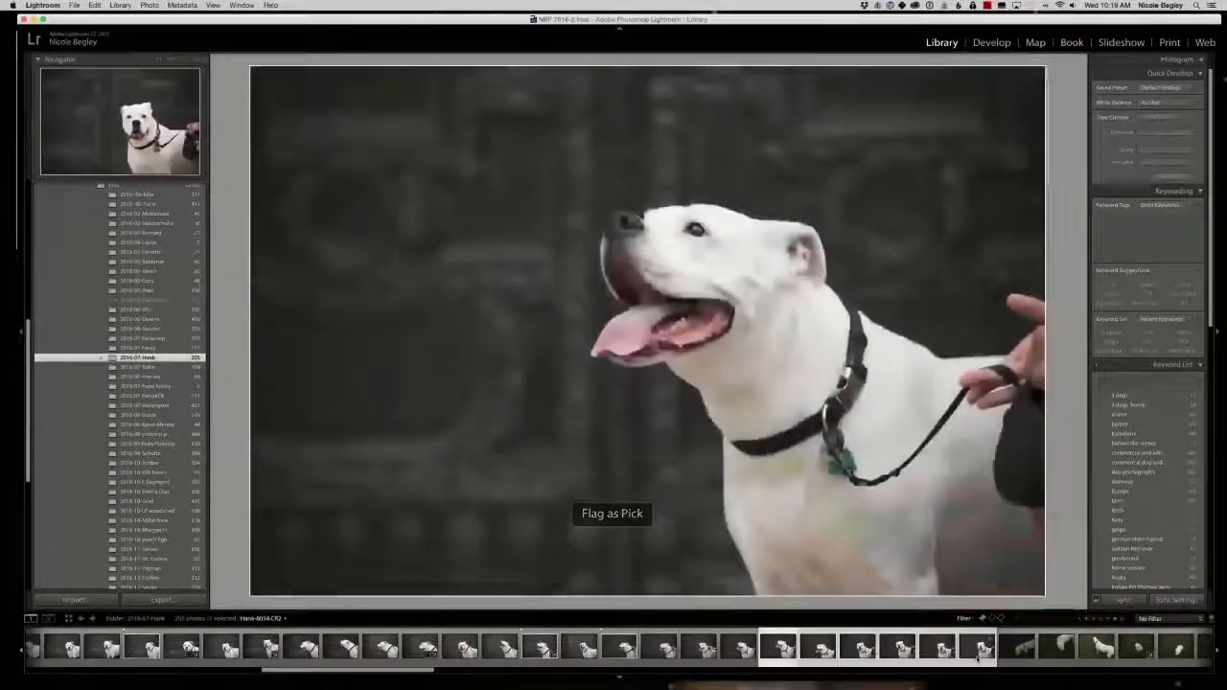
left_click(978, 649, "shift")
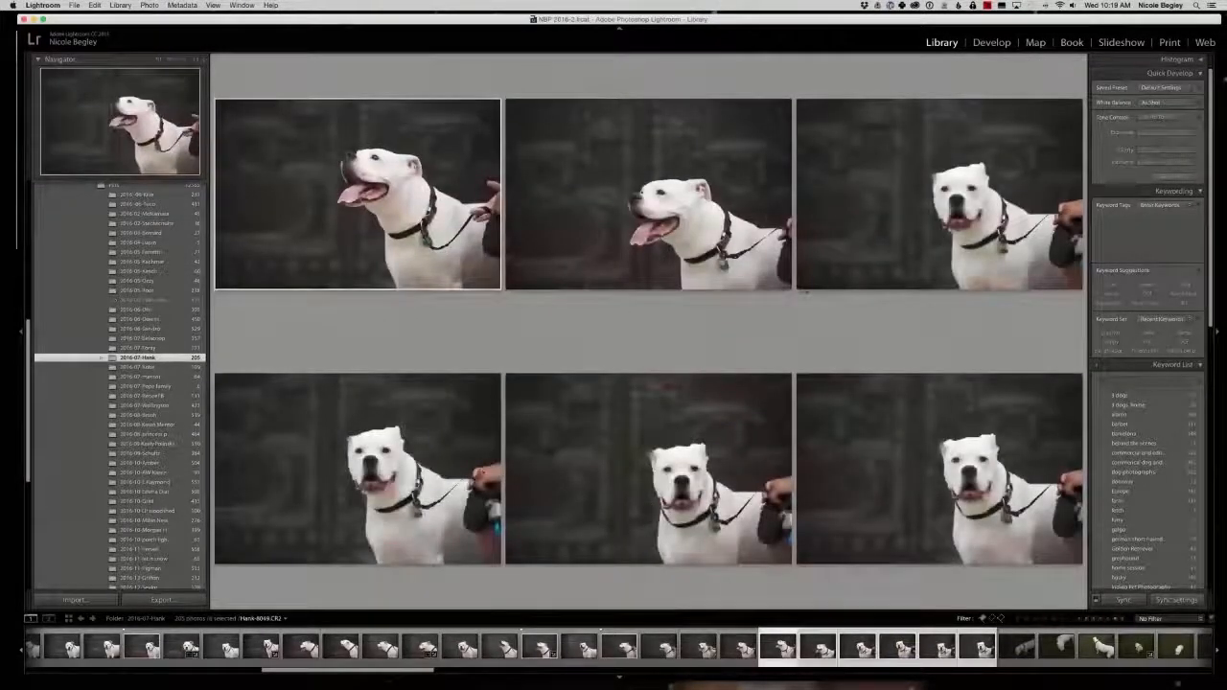
left_click(664, 185)
key("p")
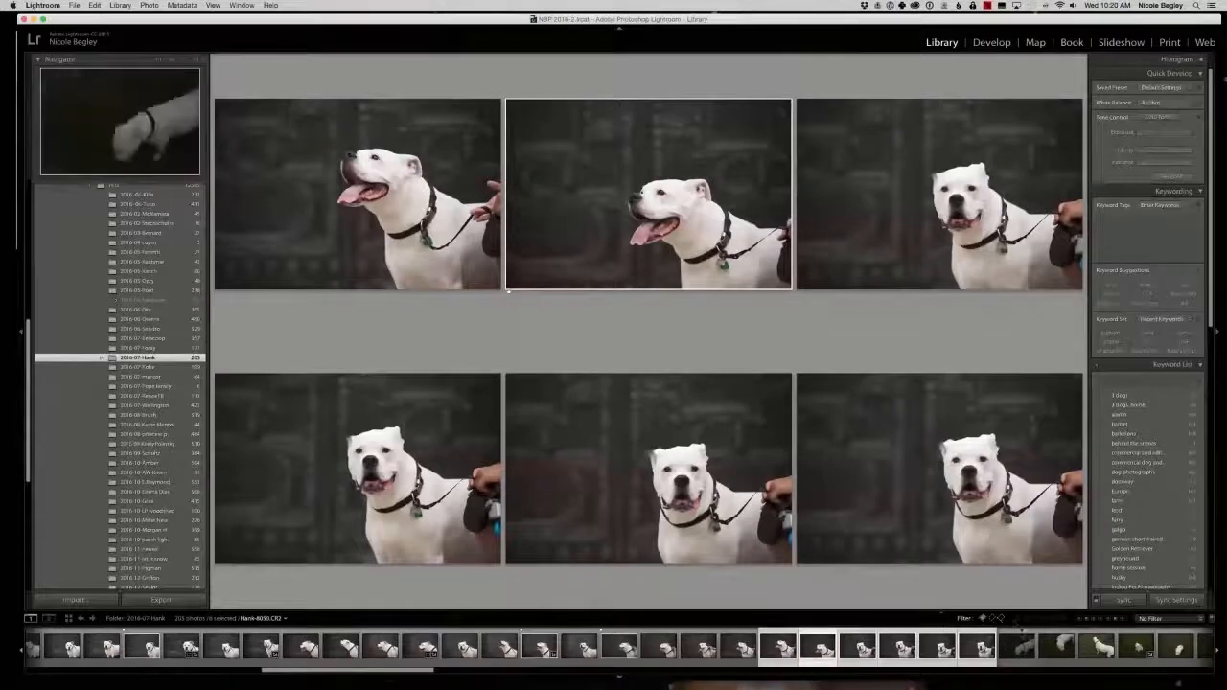
Filter the photos to Flagged Only and open the first flagged doorway portrait.
left_click(984, 620)
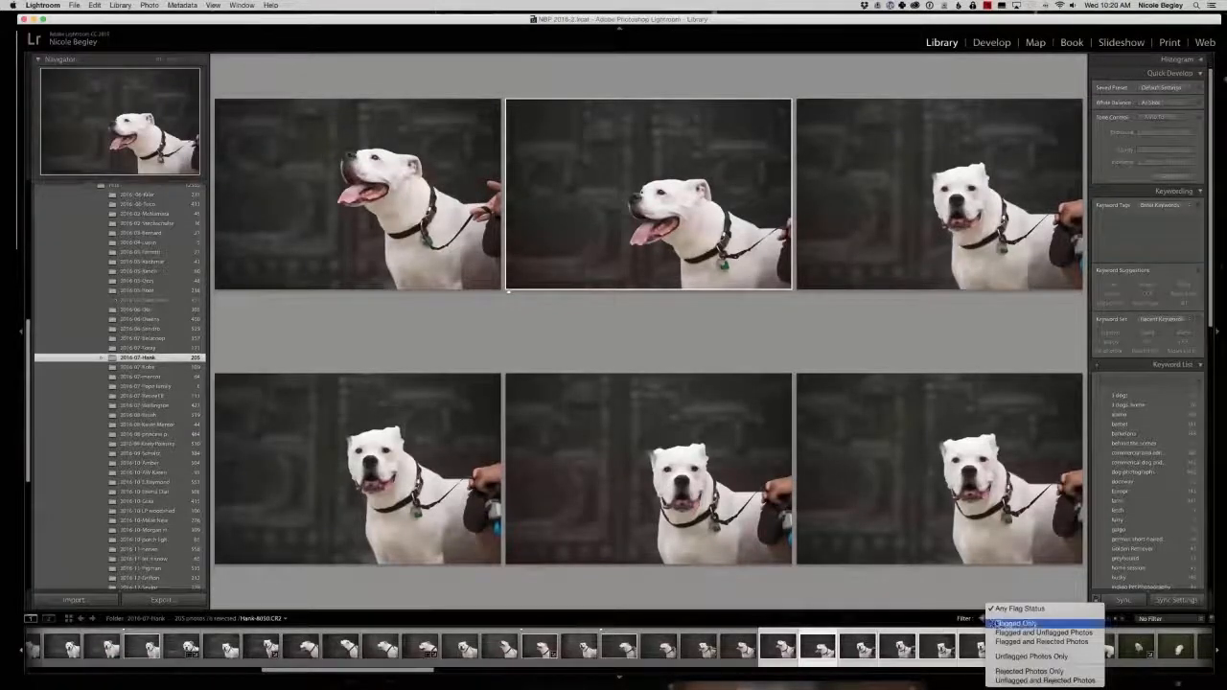
left_click(996, 623)
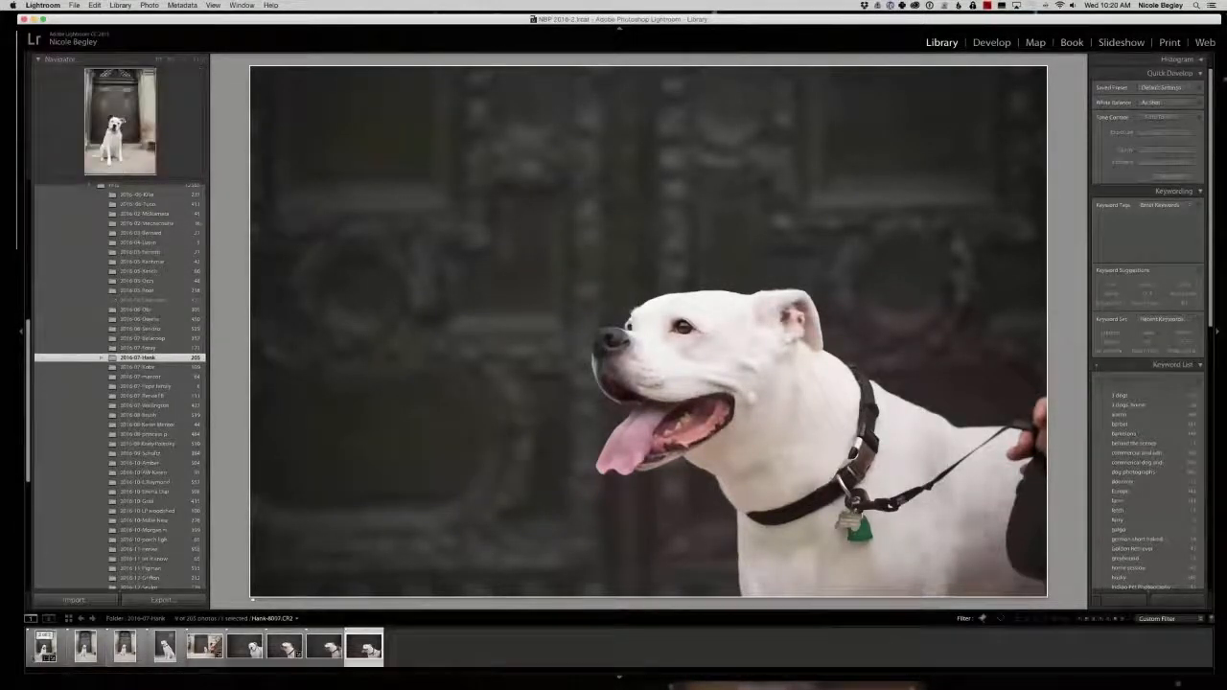
left_click(45, 647)
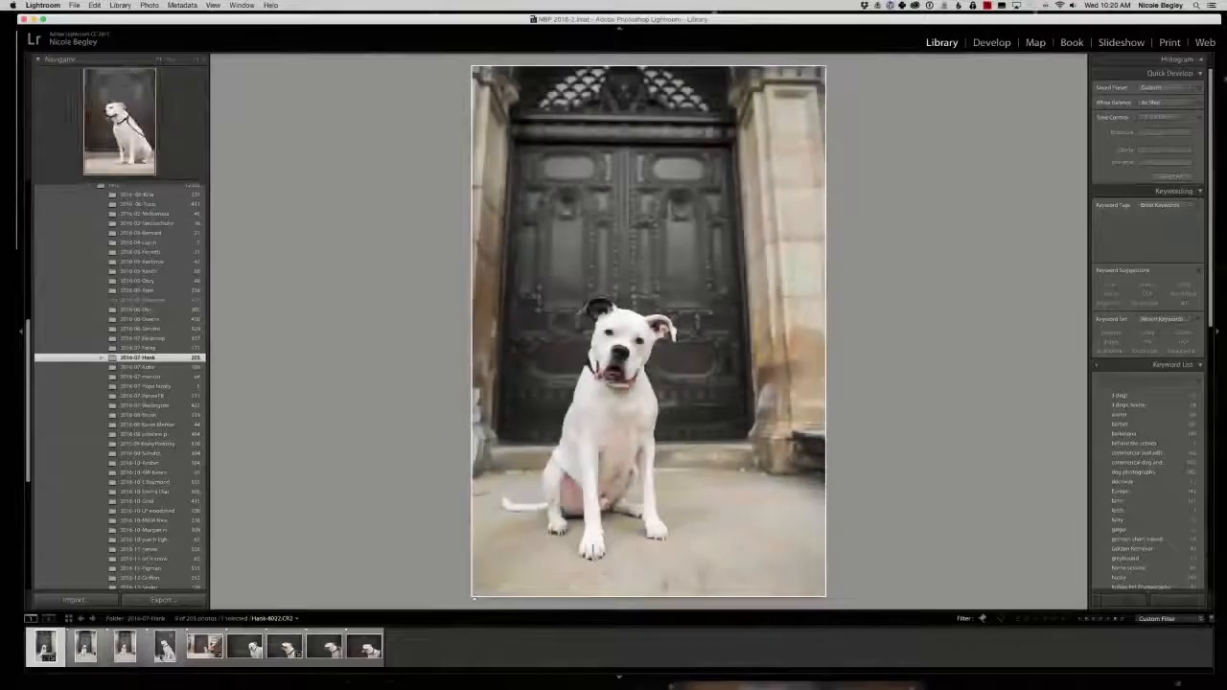
Compare the four doorway shots in Survey view and reject the first two front-facing portraits.
left_click(165, 647, "shift")
key("n")
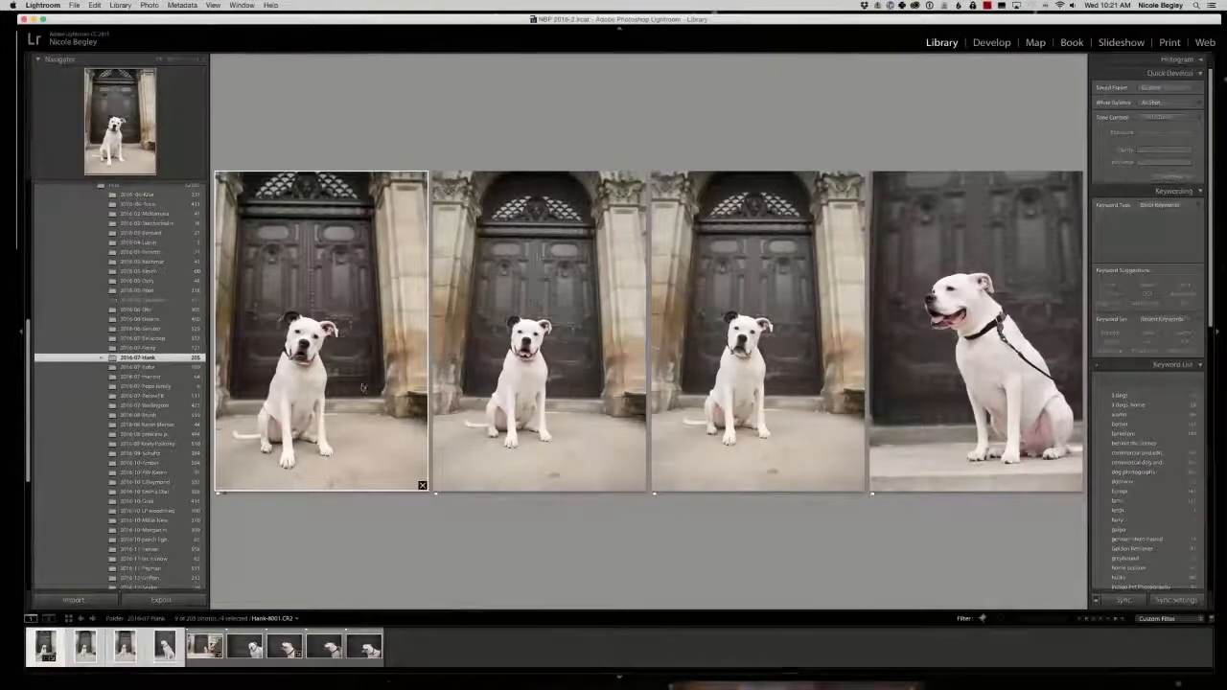
key("x")
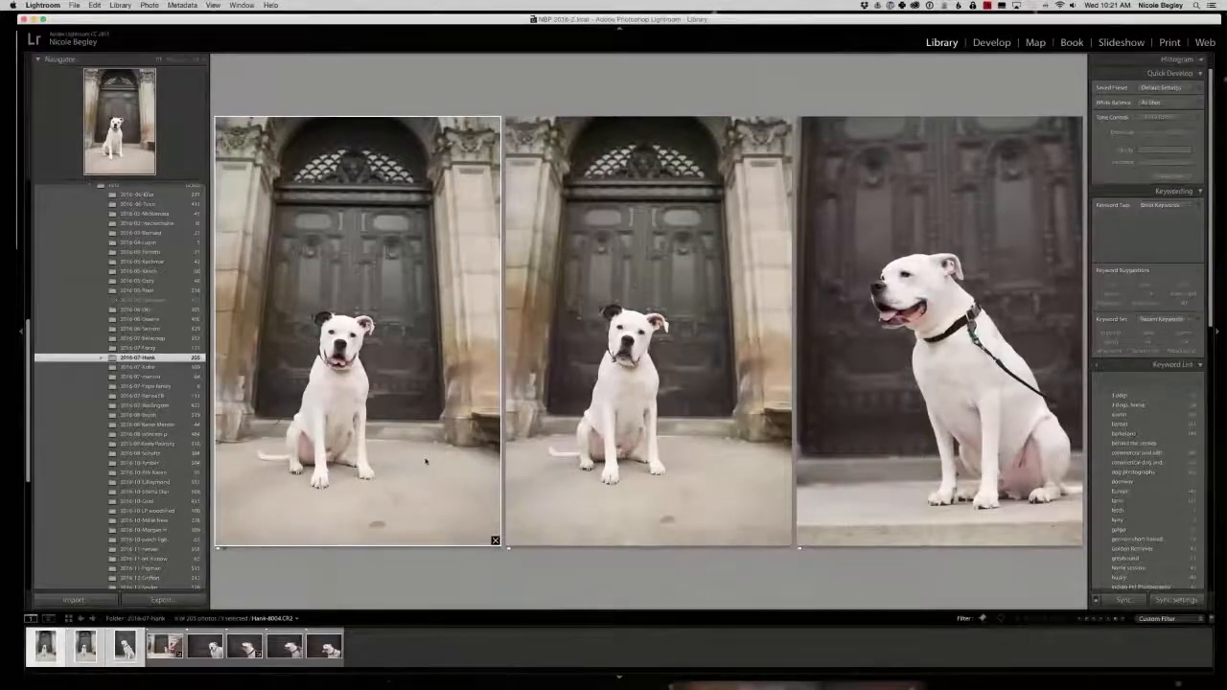
key("x")
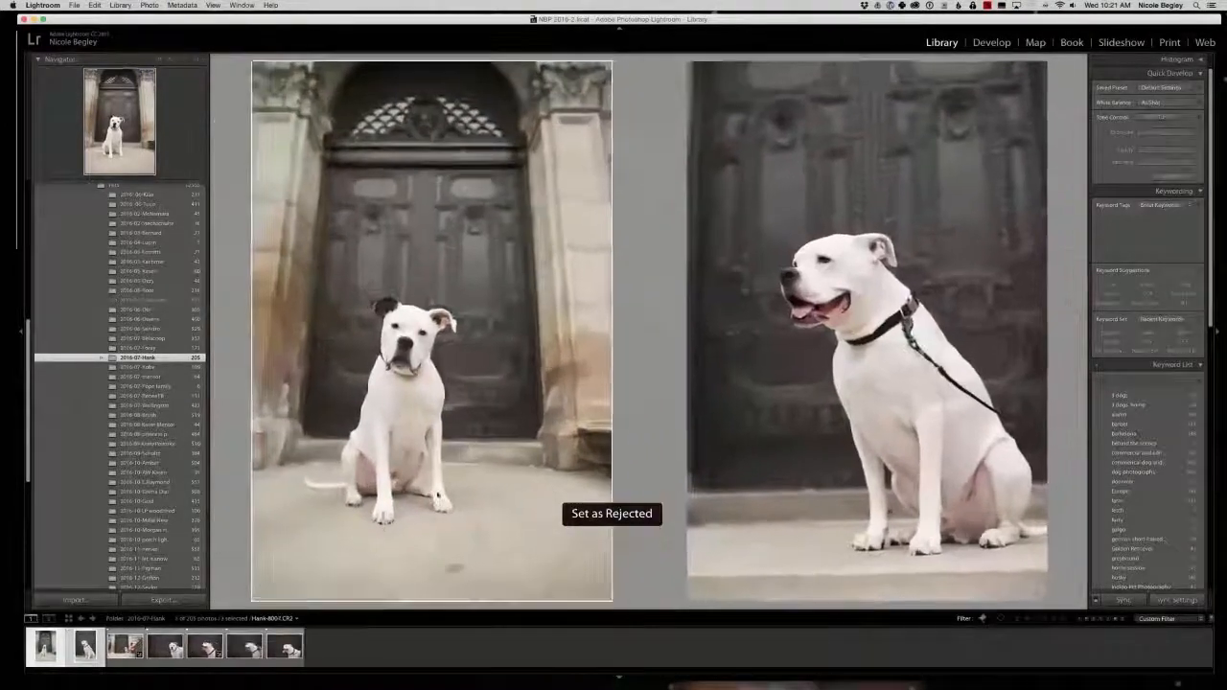
Compare the four dark-background shots, take the front-facing one out of the comparison, and reject the two with a hand on the leash.
left_click(170, 652)
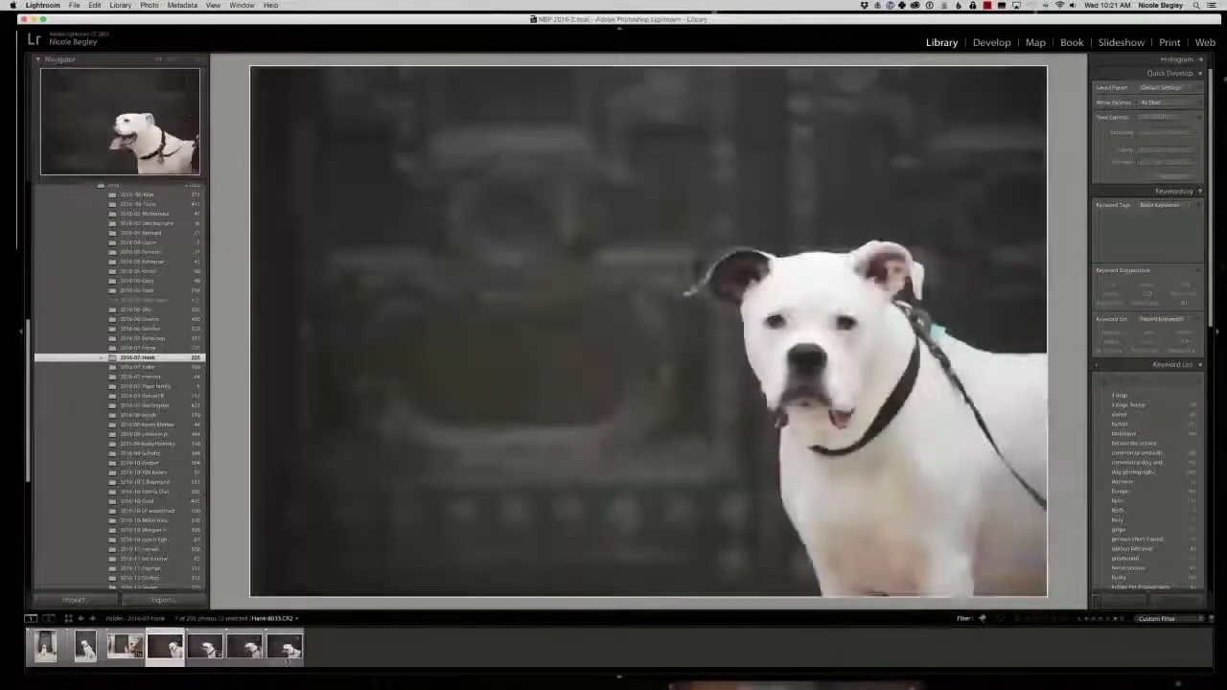
left_click(285, 649, "shift")
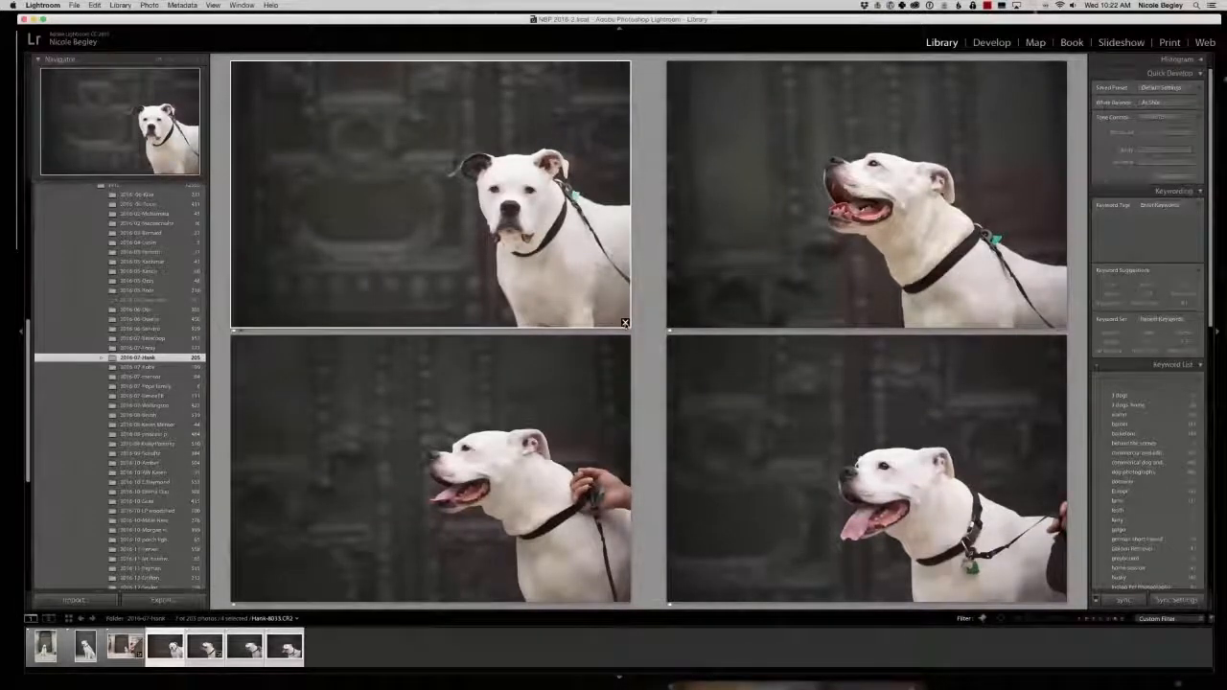
left_click(624, 322)
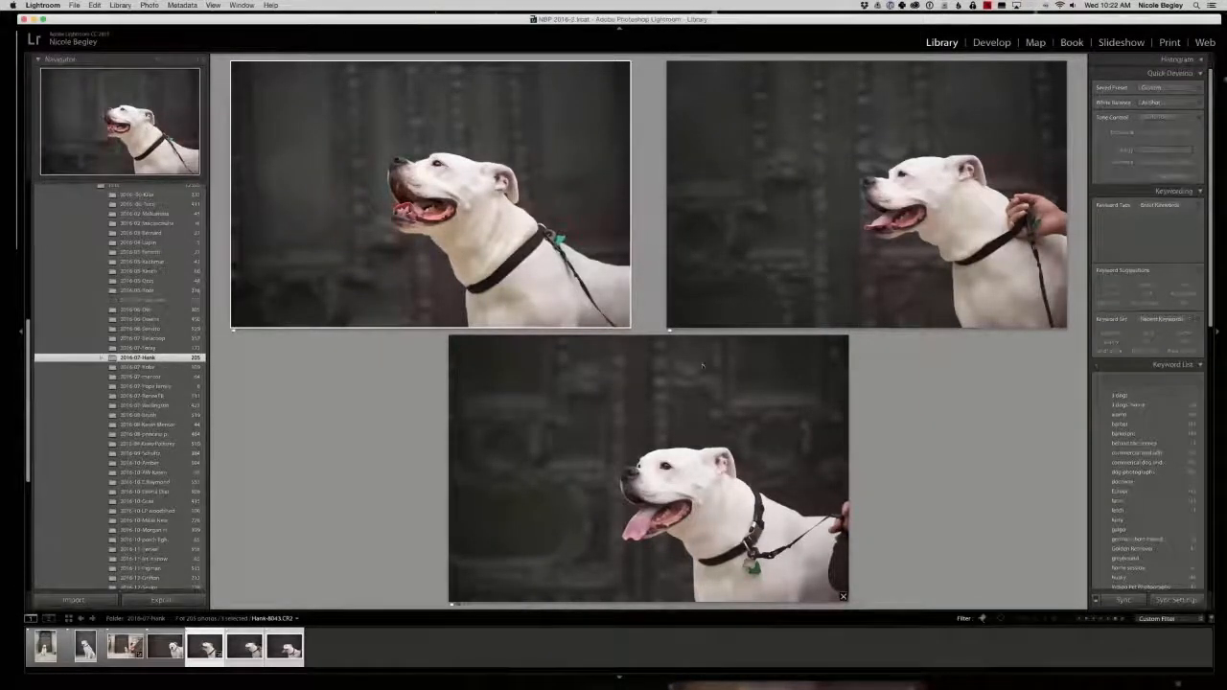
left_click(869, 264)
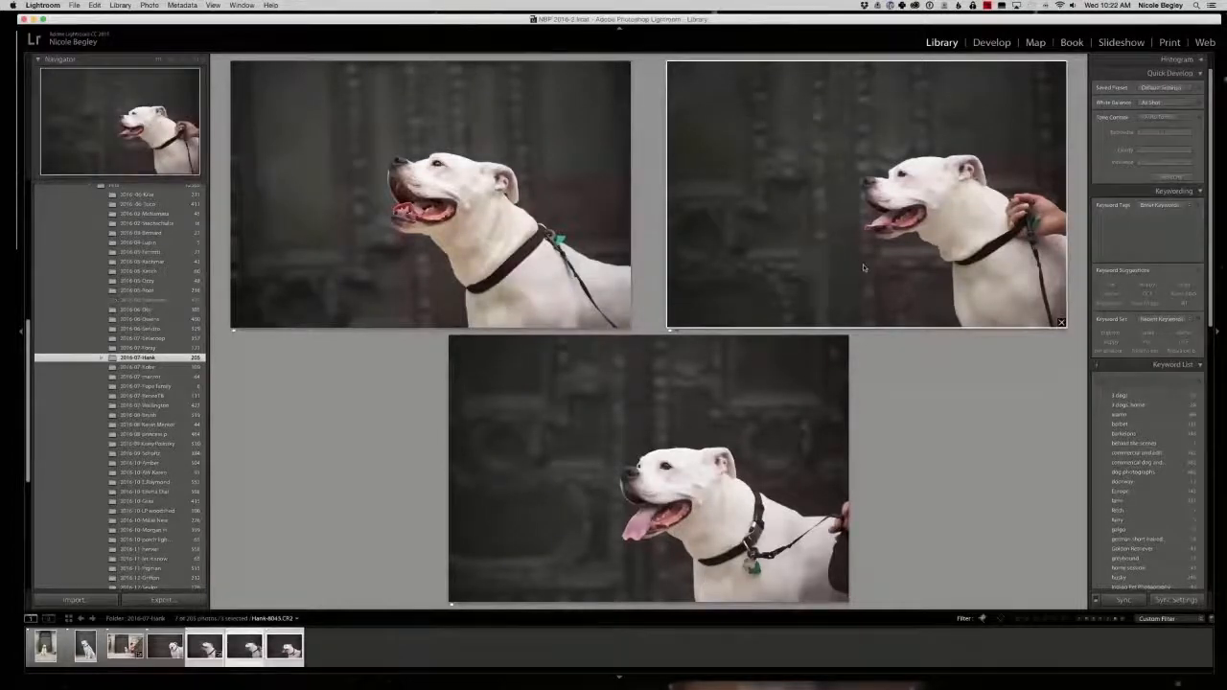
key("x")
key("x")
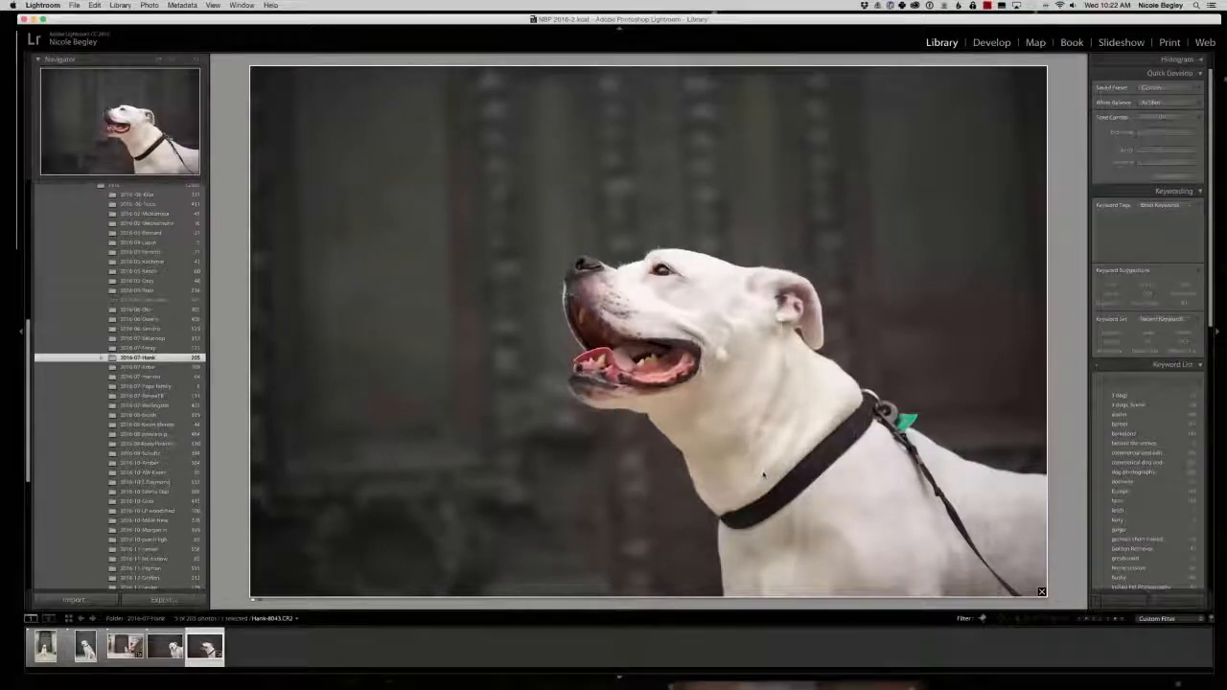
Filter to Rejected Photos Only and flag the dark-background profile Hank-8045.CR2 as a pick.
right_click(984, 622)
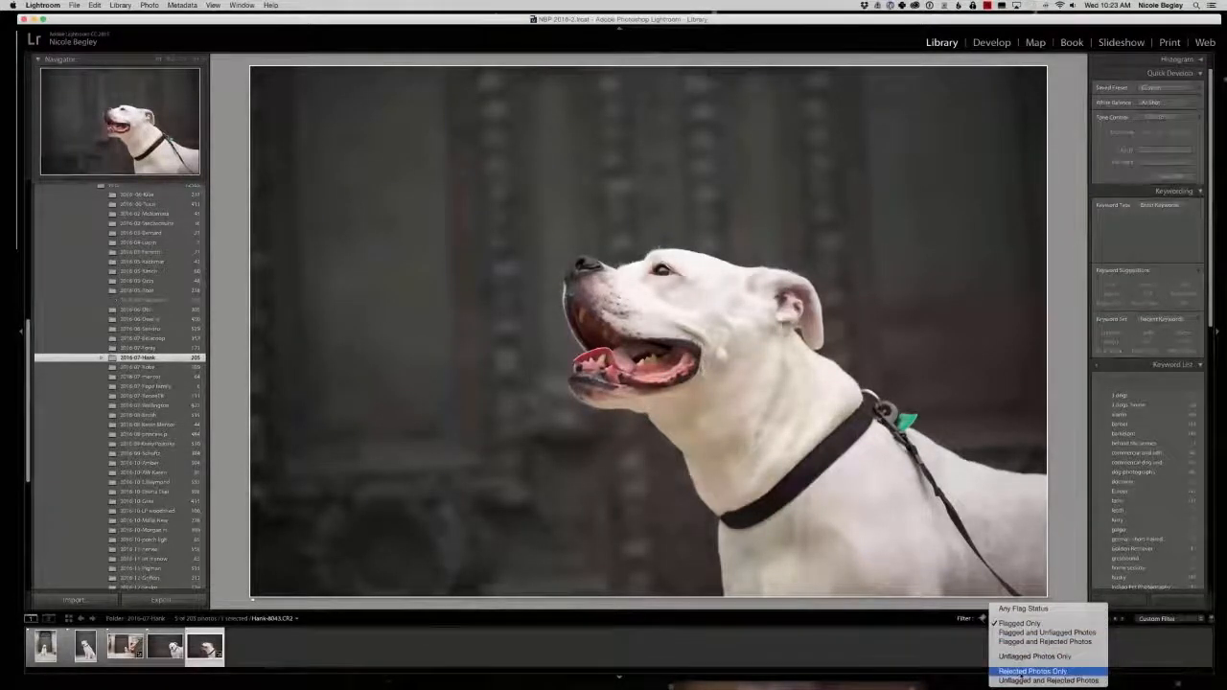
left_click(1021, 675)
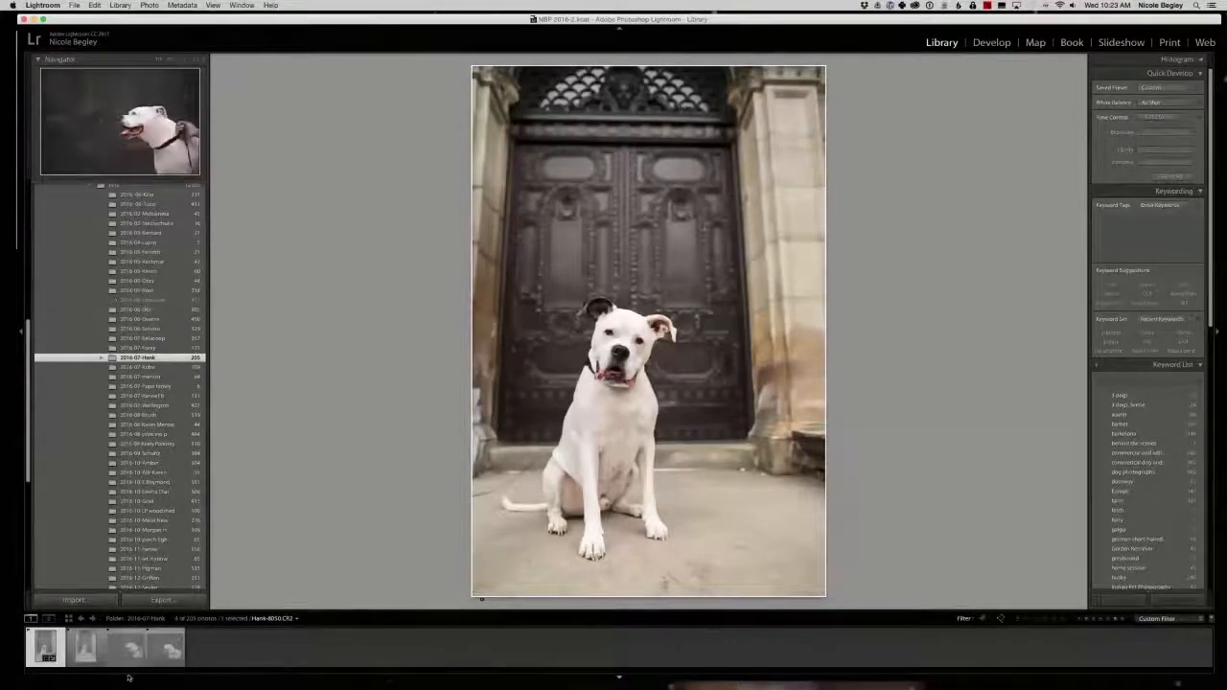
left_click(146, 669)
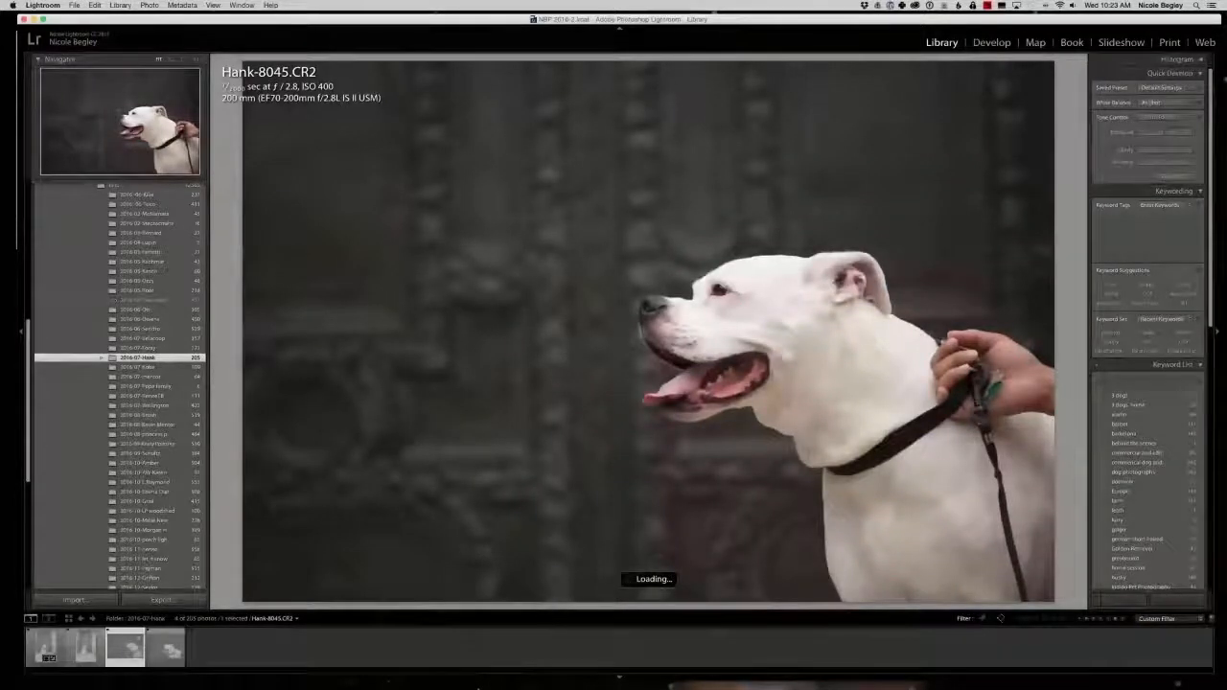
key("p")
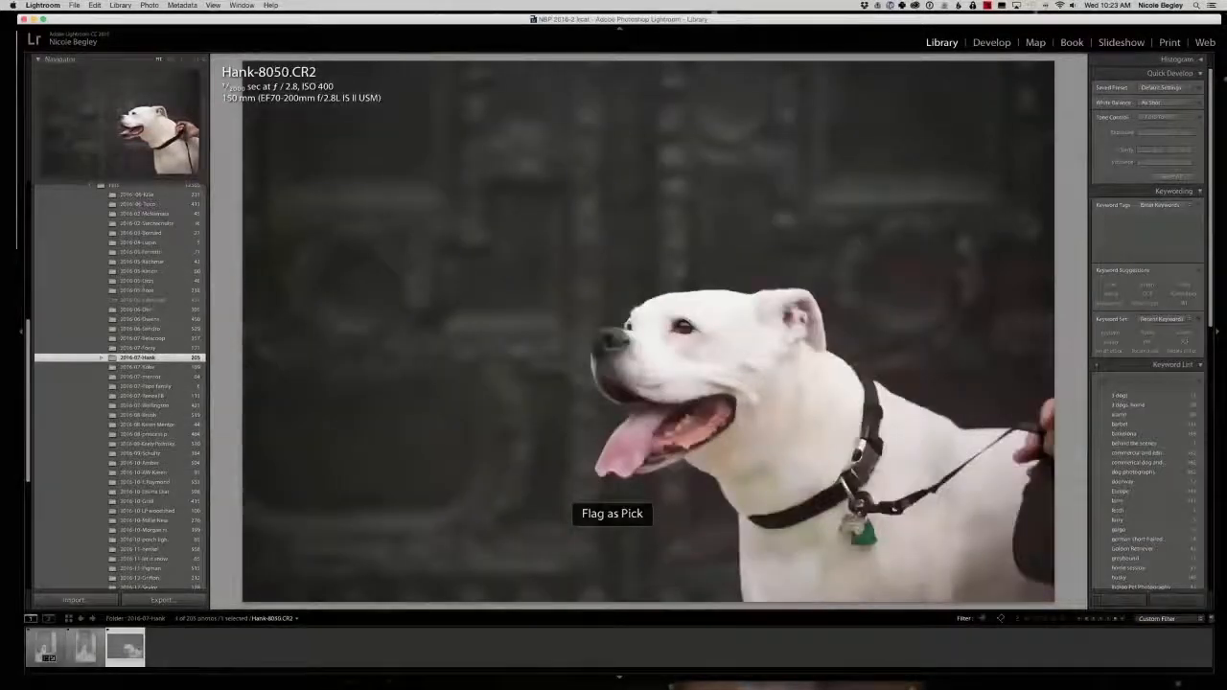
Set the filter back to Flagged Only and open Hank-8045.CR2.
right_click(983, 623)
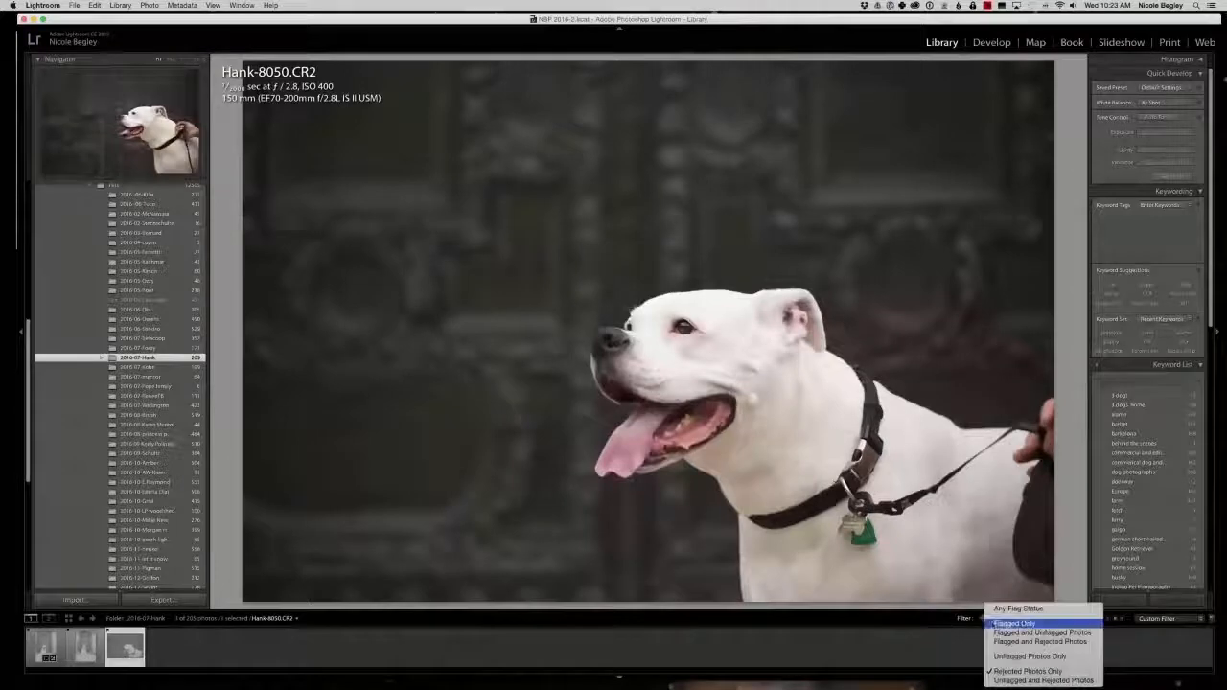
left_click(1003, 623)
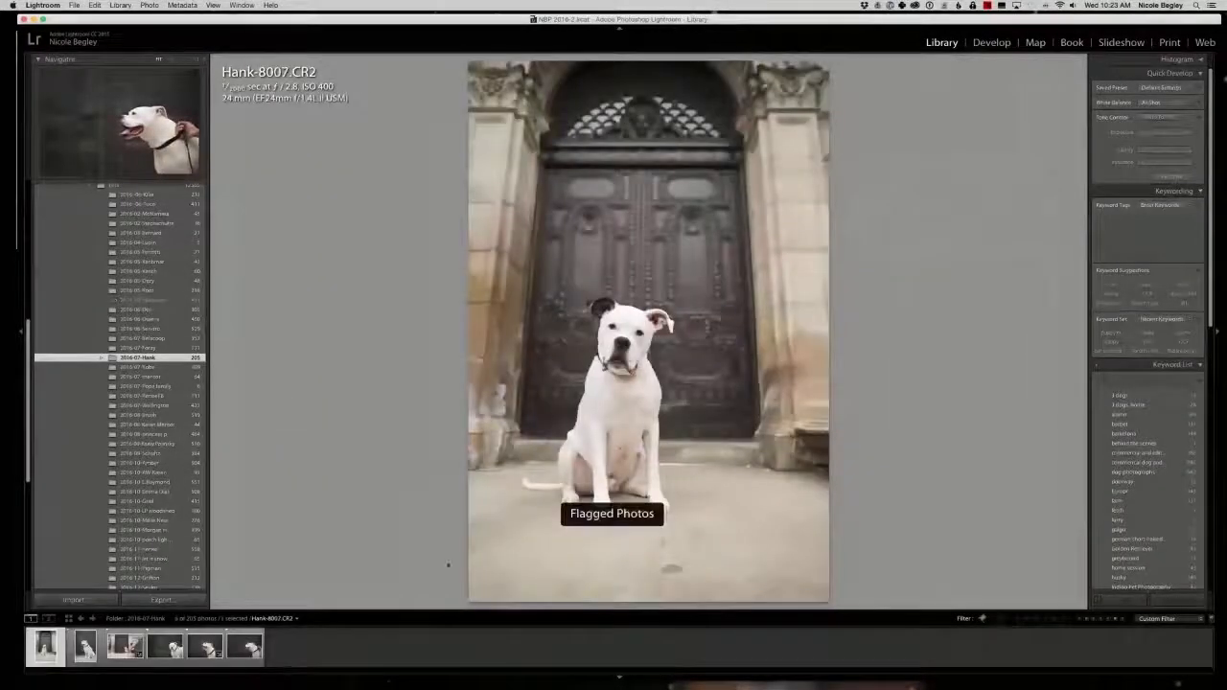
left_click(247, 654)
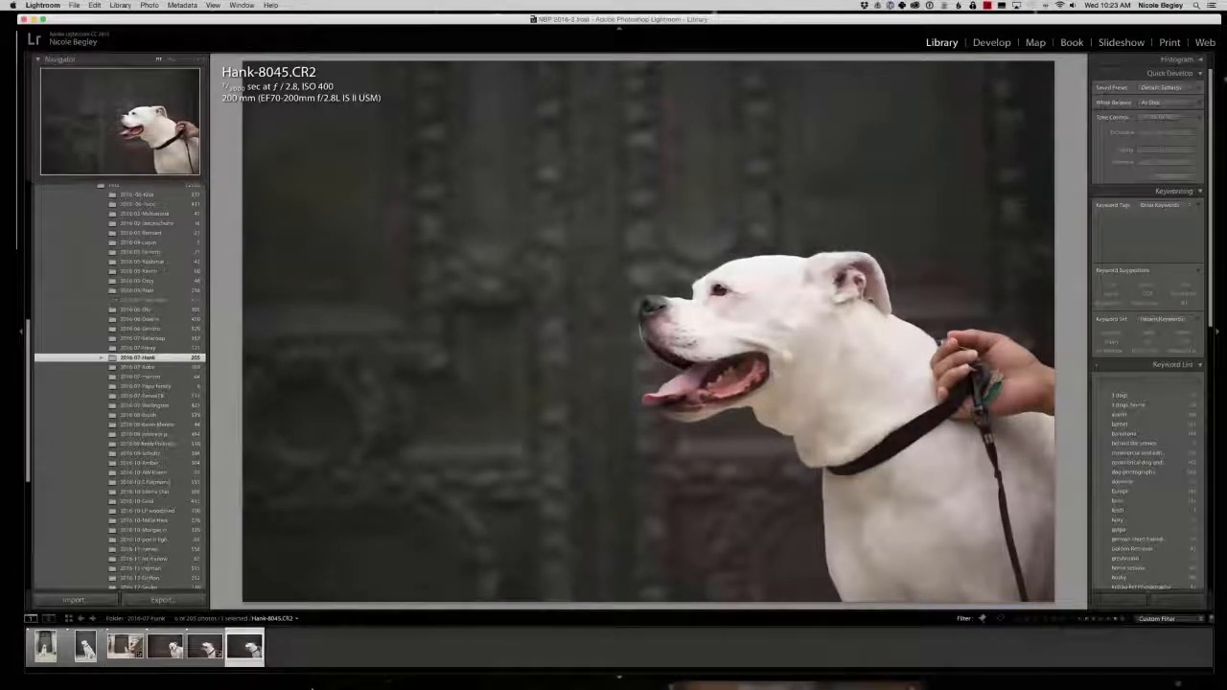
Shrink the Lightroom window and switch to the slide presentation, advancing to the "Who is balanced?" slide.
left_click(1218, 679)
left_click_drag(1218, 679, 479, 348)
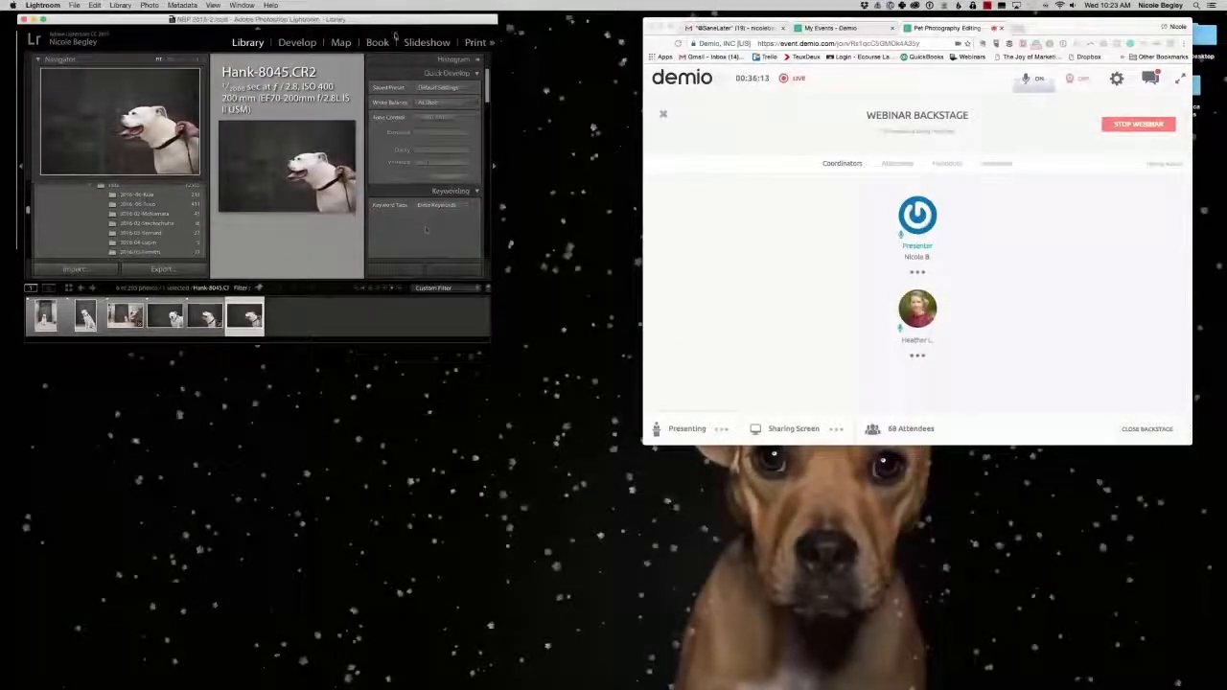
left_click_drag(391, 19, 818, 88)
left_click(128, 48)
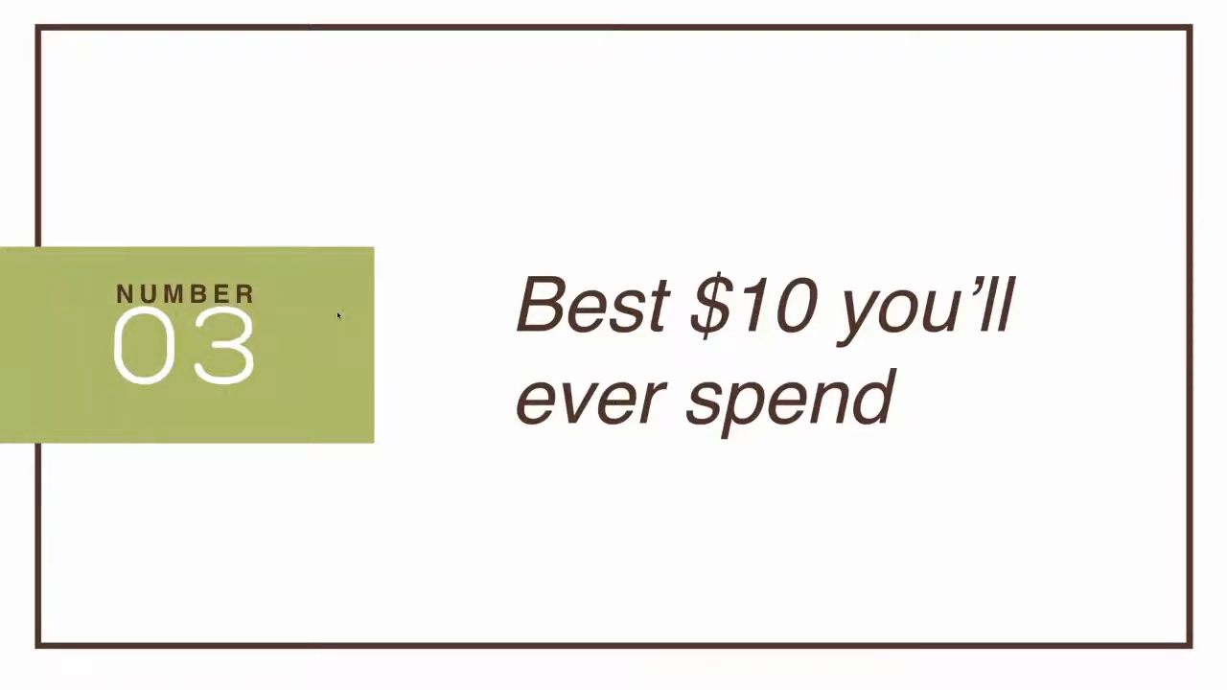
key("Right")
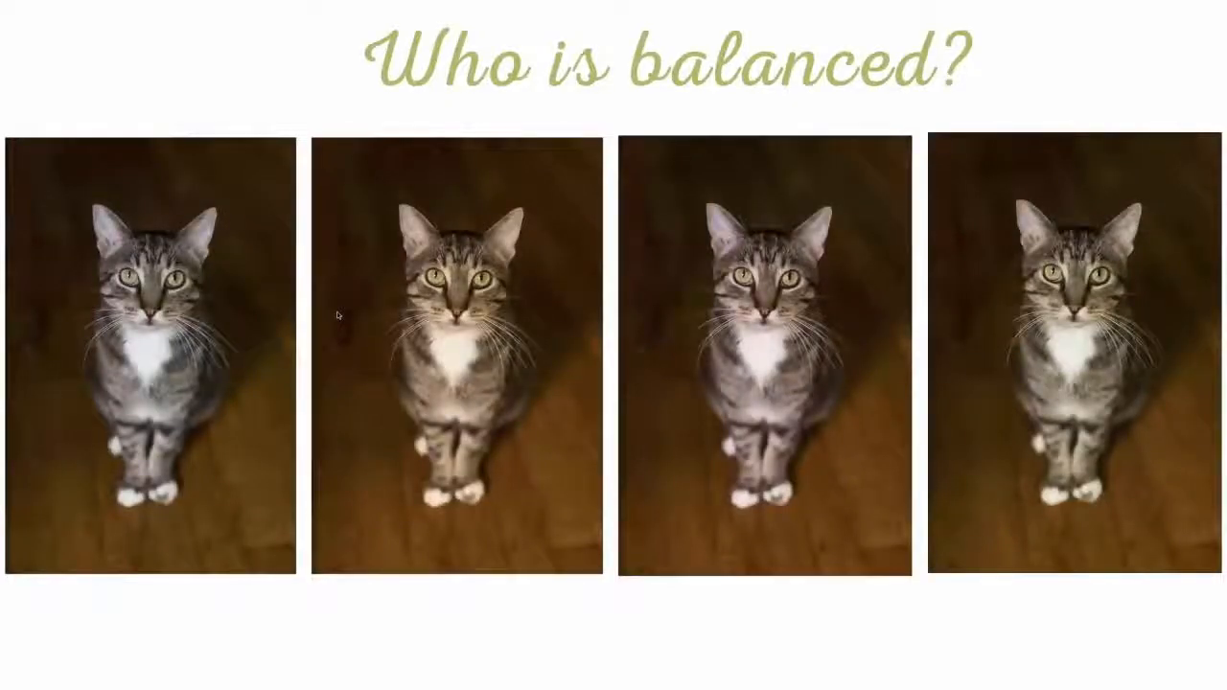
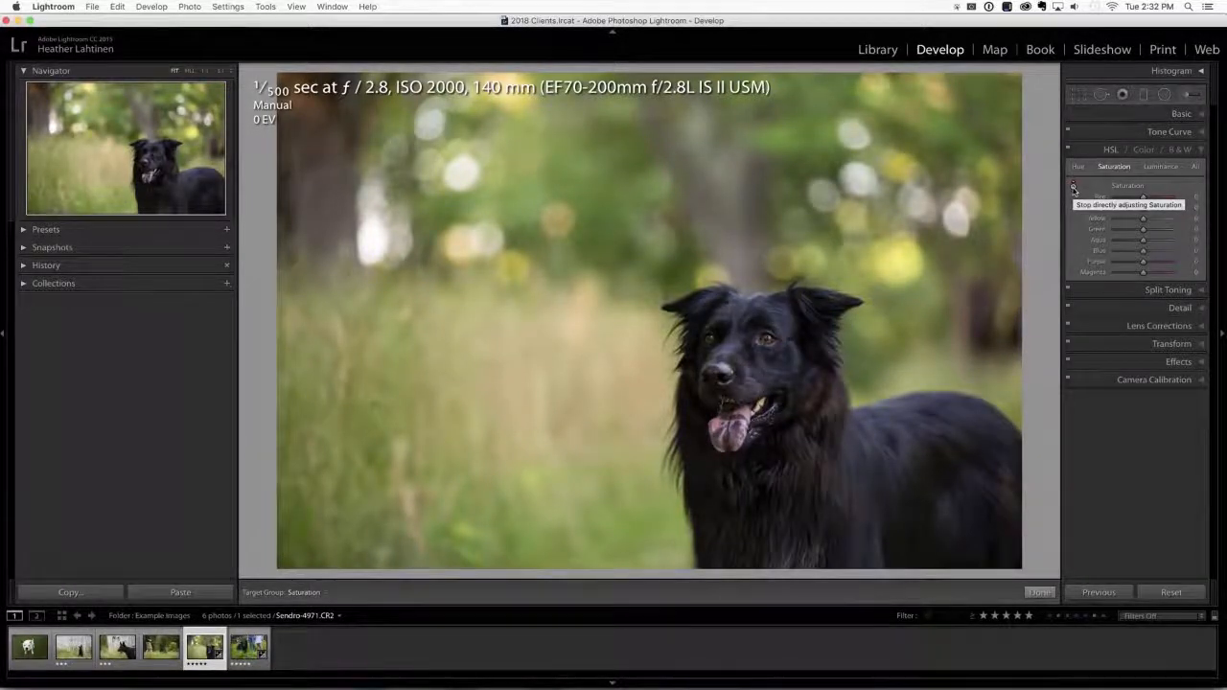
Desaturate the blue and purple tones on the black dog's coat with the Saturation targeted adjustment, taking Blue to -100, and compare without HSL.
left_click(1074, 188)
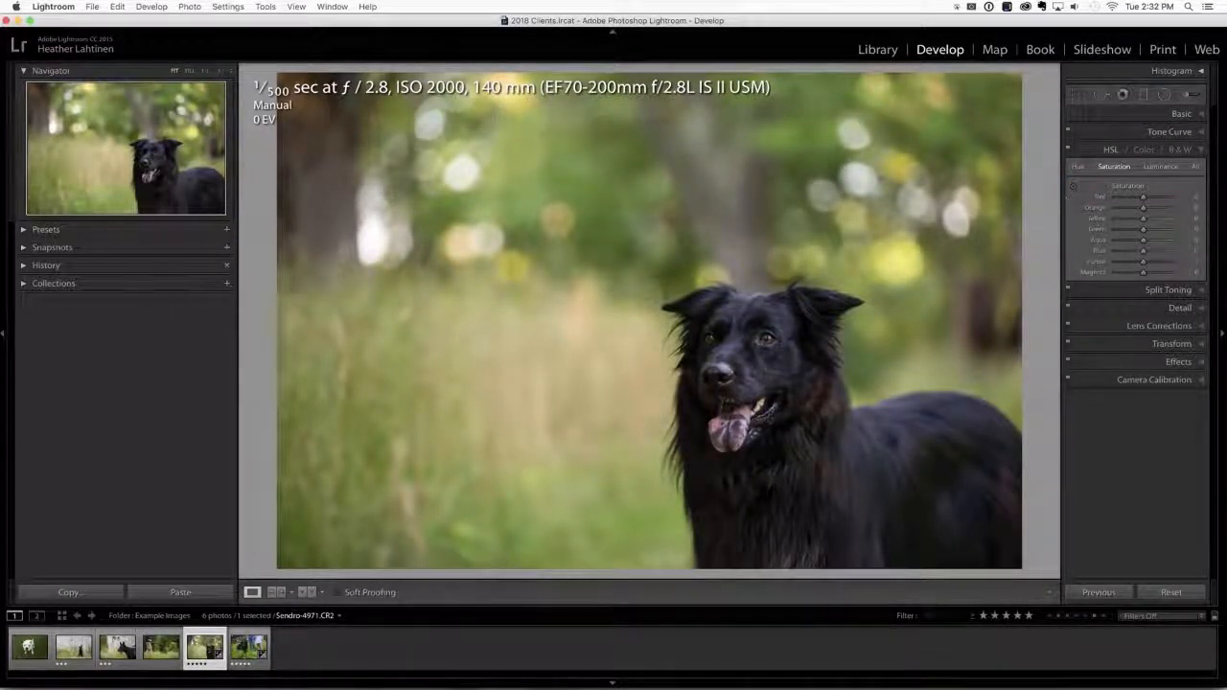
left_click(1074, 188)
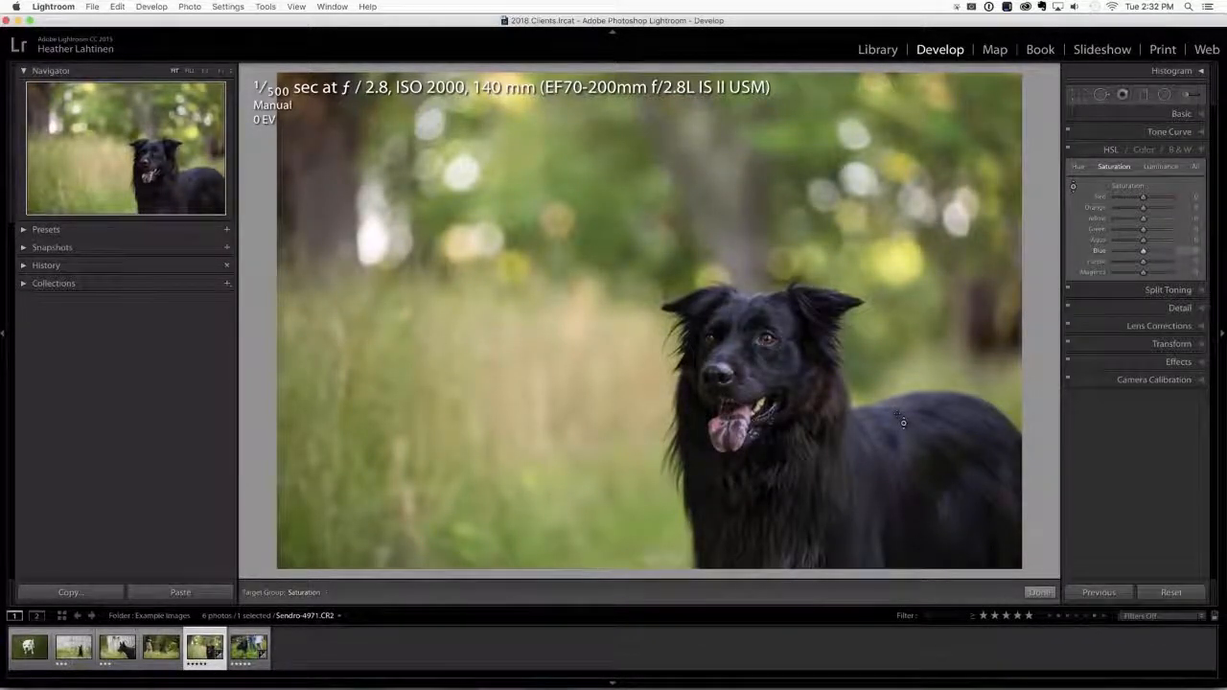
left_click_drag(899, 433, 918, 554)
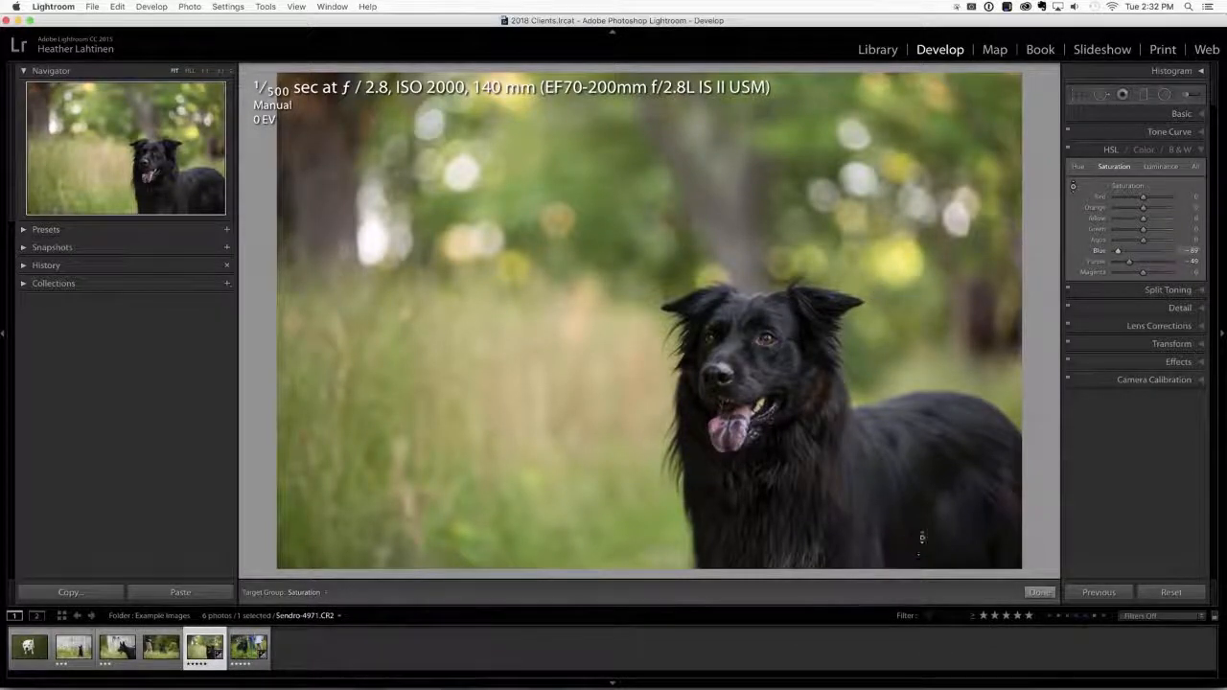
left_click_drag(917, 455, 917, 459)
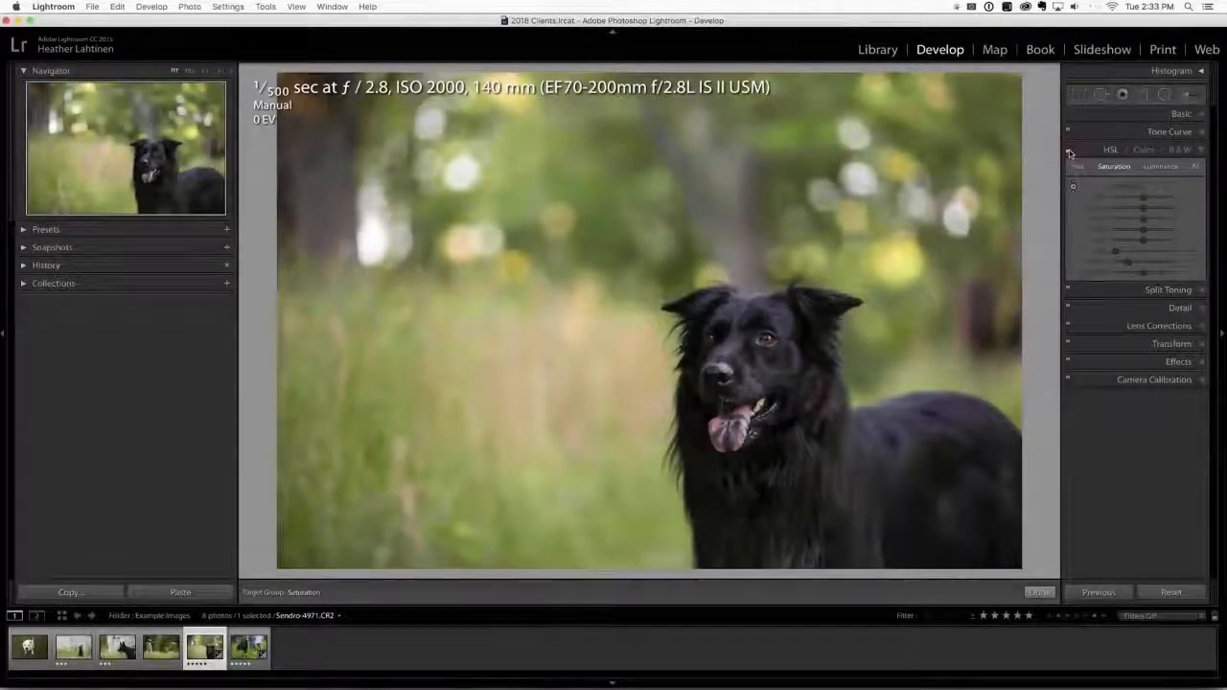
left_click(1070, 151)
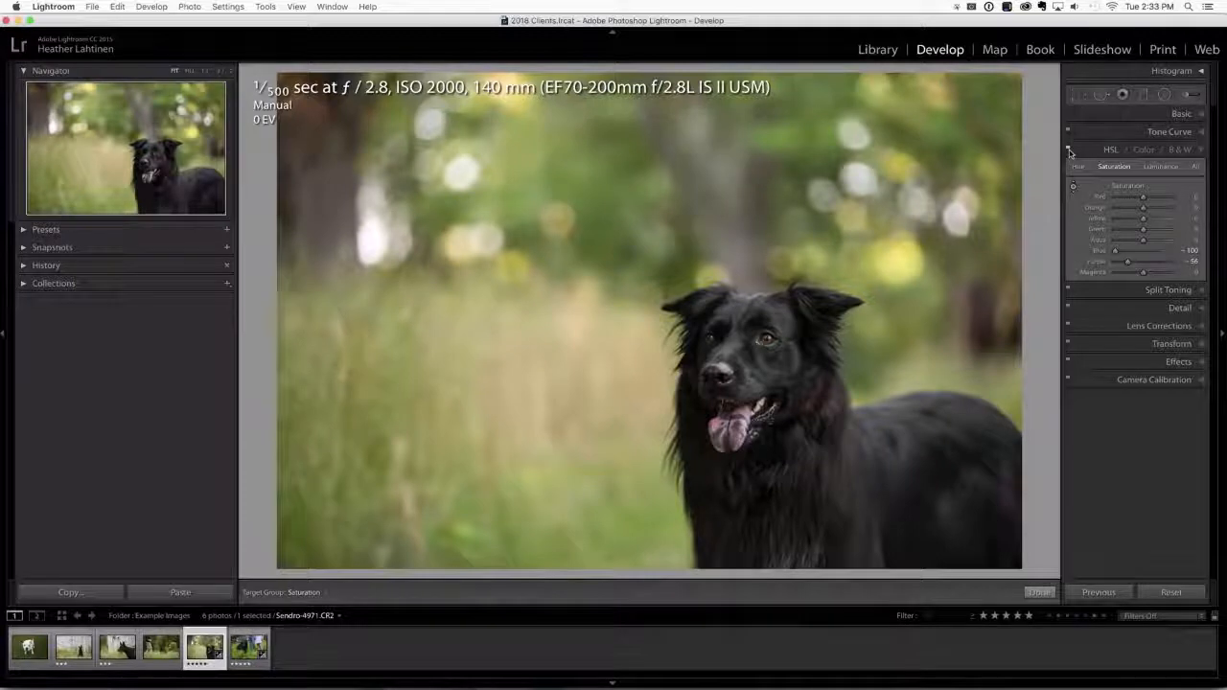
Open Sendro-5255.CR2, try lowering its Blue saturation to about -70, and reset the adjustment.
key("Right")
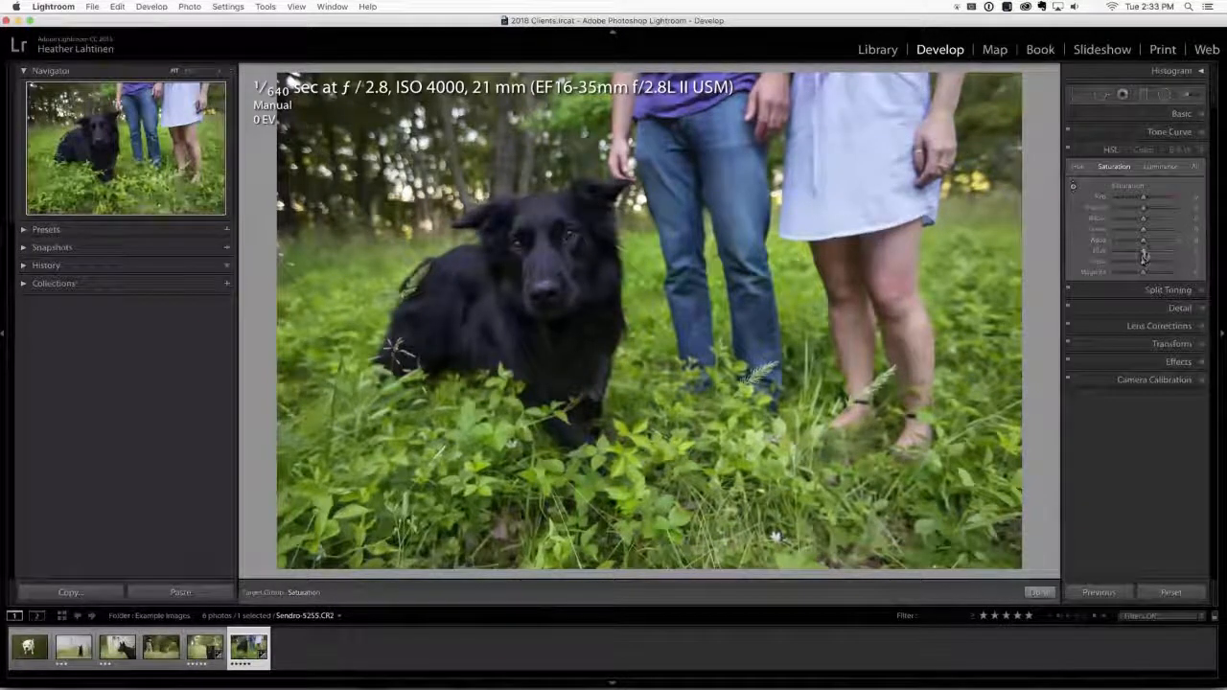
left_click_drag(1143, 253, 1118, 253)
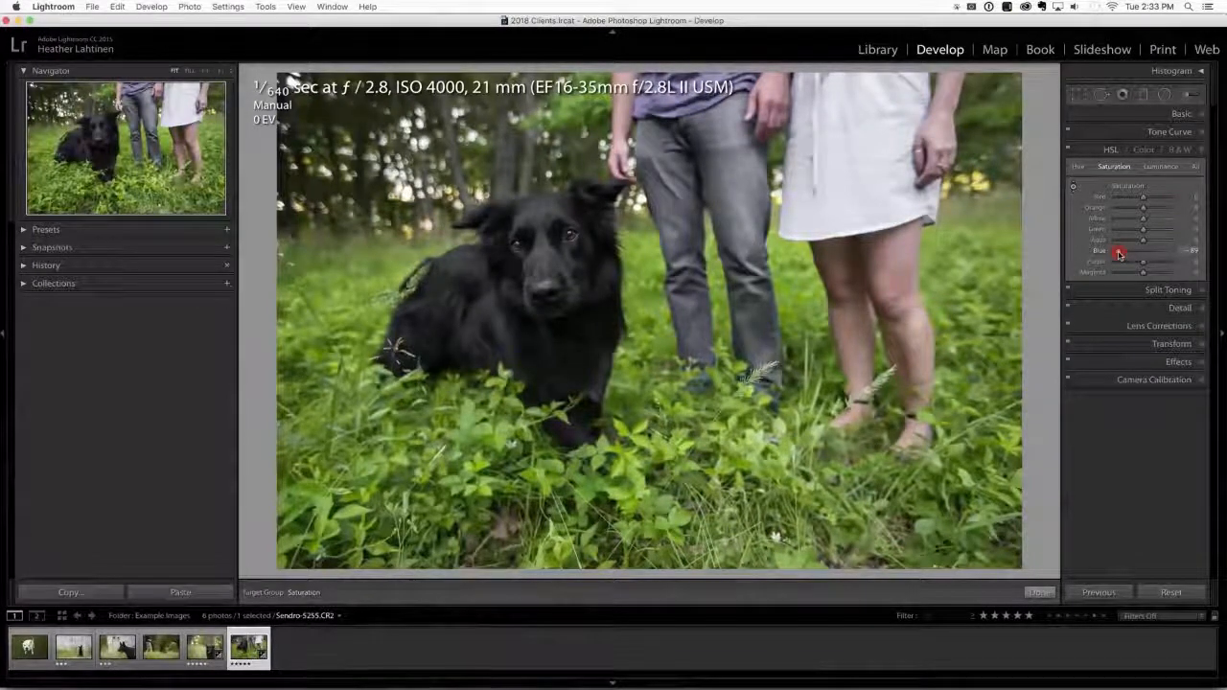
mouse_move(1119, 254)
left_mouse_down()
mouse_move(1134, 251)
mouse_move(1122, 253)
left_mouse_up()
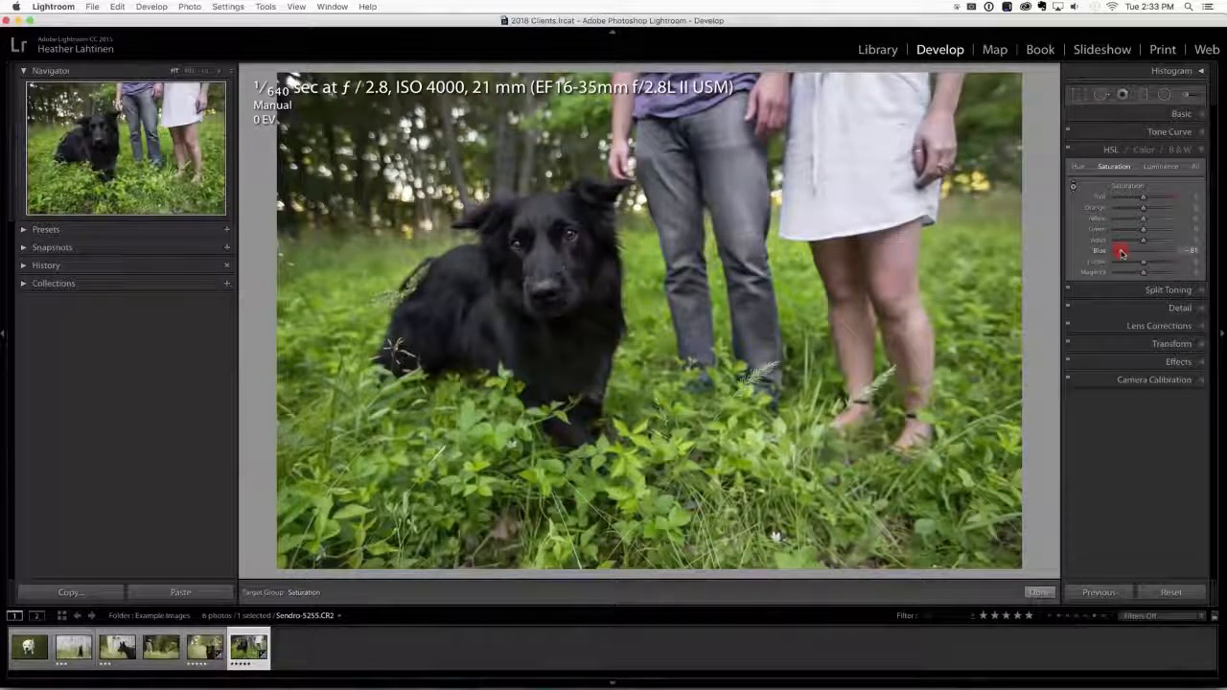
left_click_drag(1122, 253, 1121, 253)
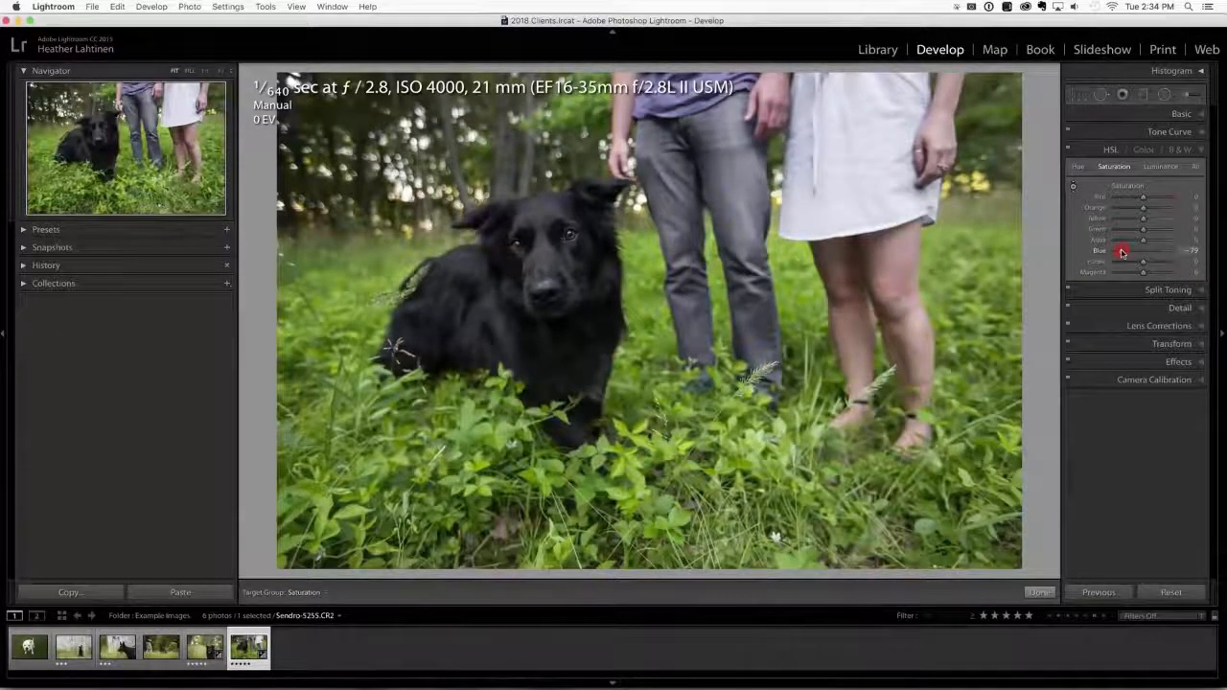
mouse_move(1123, 252)
left_mouse_down()
mouse_move(1141, 247)
mouse_move(1125, 251)
left_mouse_up()
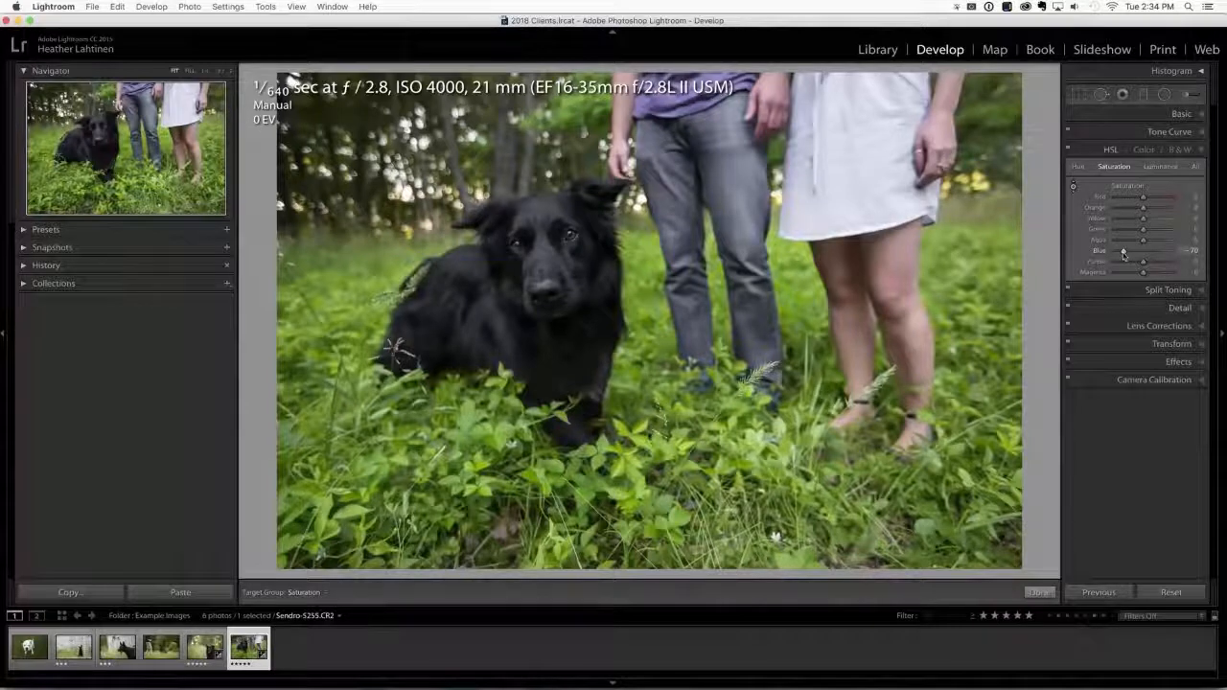
double_click(1123, 252)
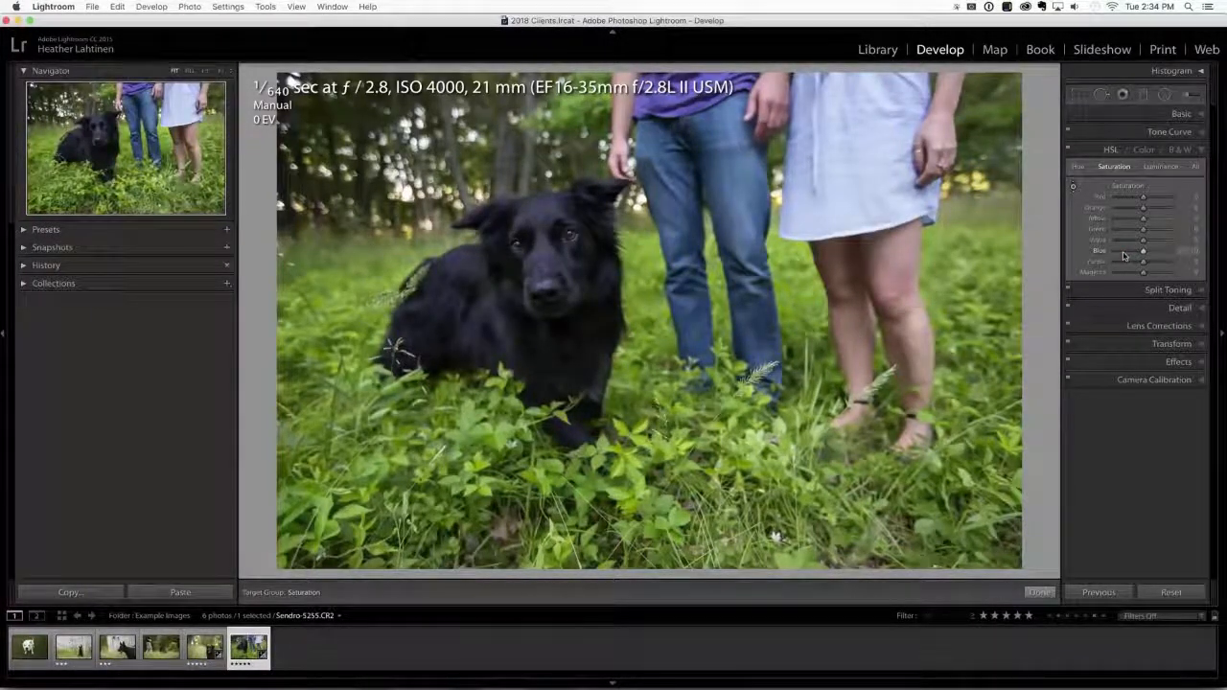
Switch to Photoshop, add a Hue/Saturation adjustment layer with Blues saturation about -85, and invert its mask to black.
key("super+Tab")
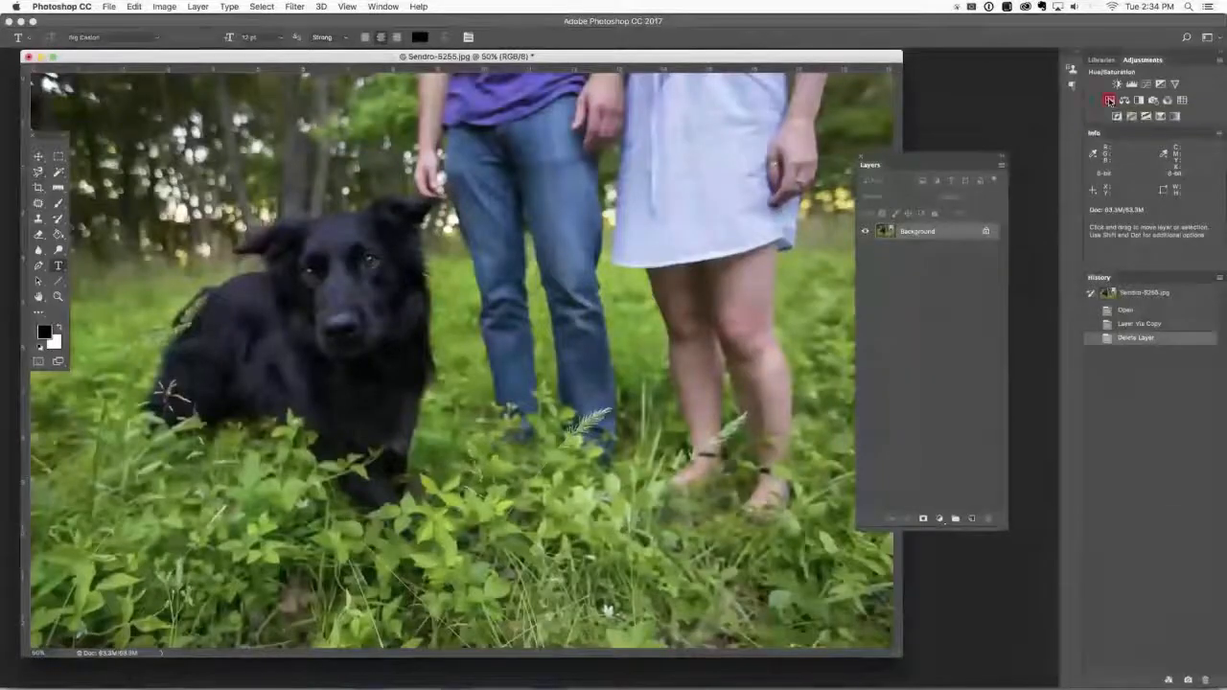
left_click(1109, 101)
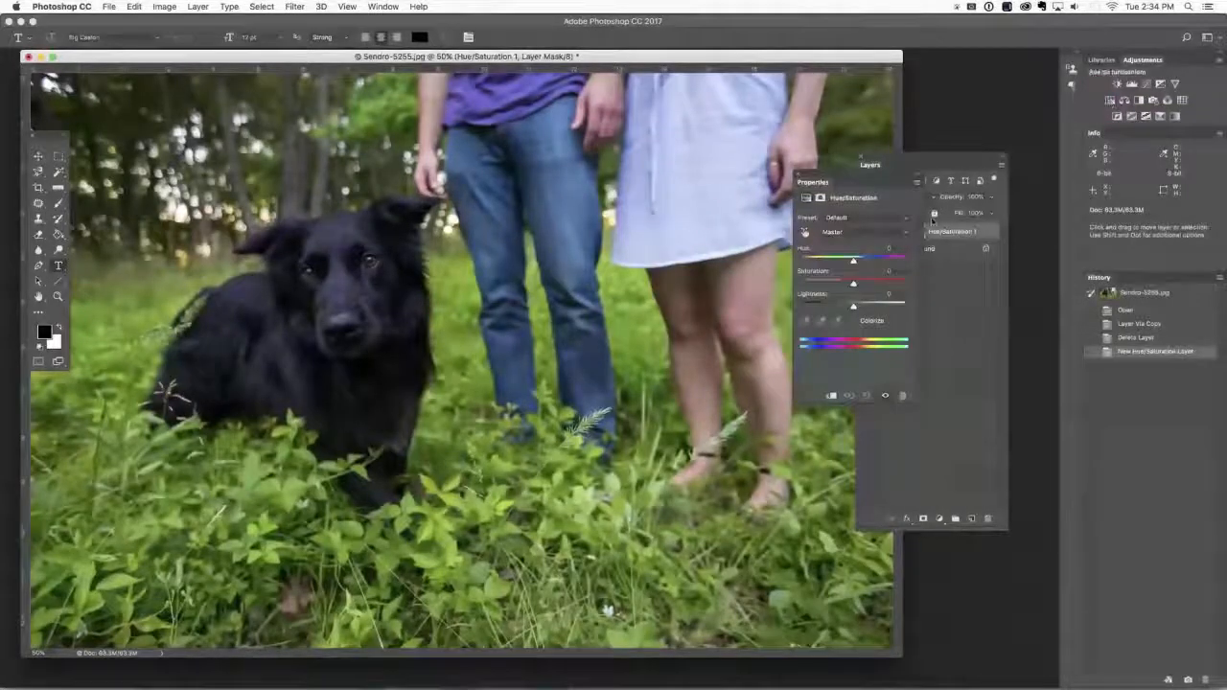
left_click(897, 233)
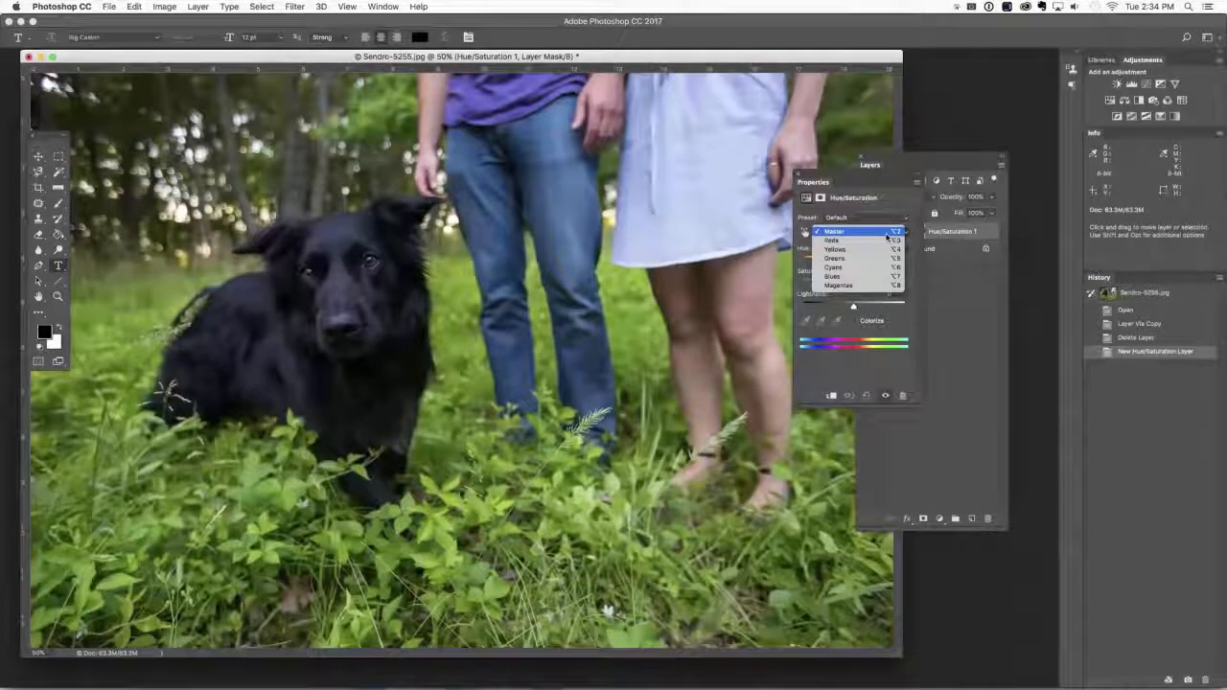
left_click(859, 277)
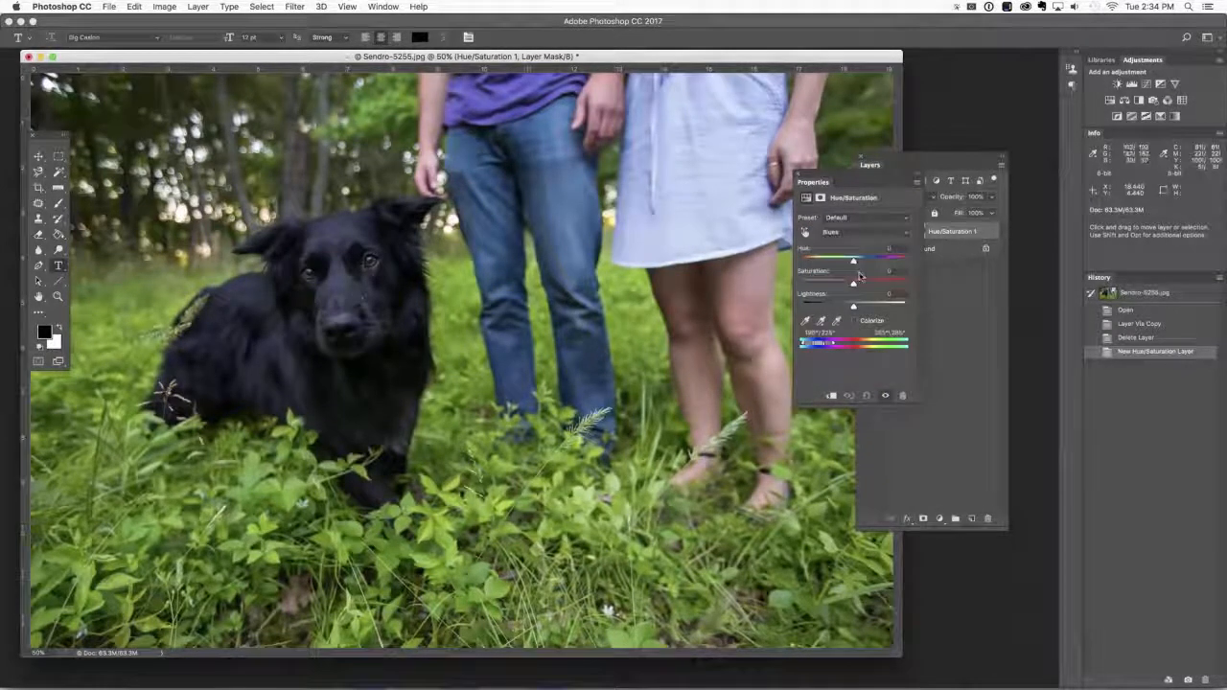
left_click_drag(853, 285, 811, 286)
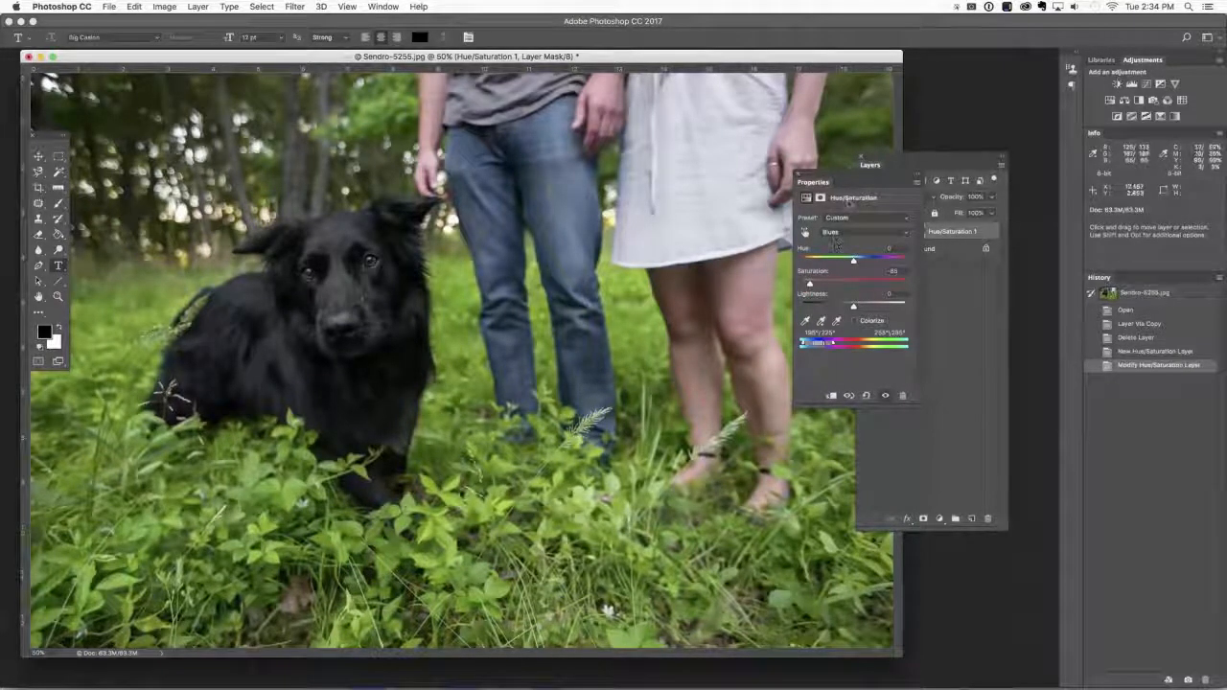
left_click_drag(851, 181, 939, 433)
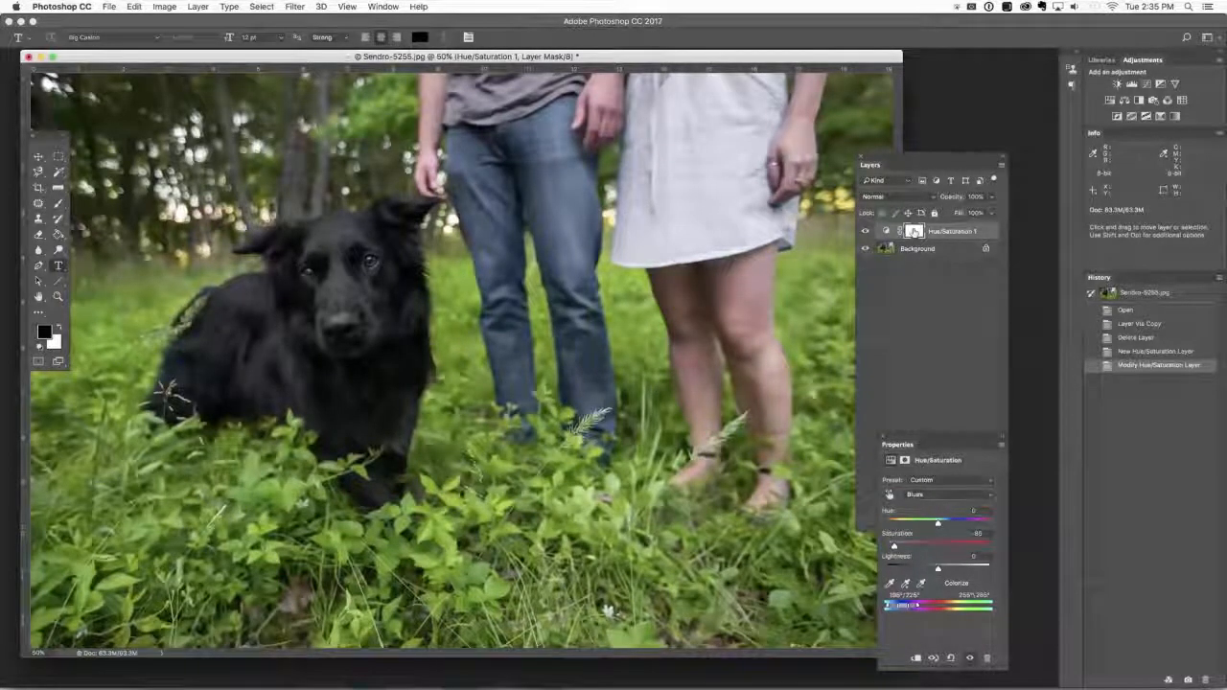
key("super+i")
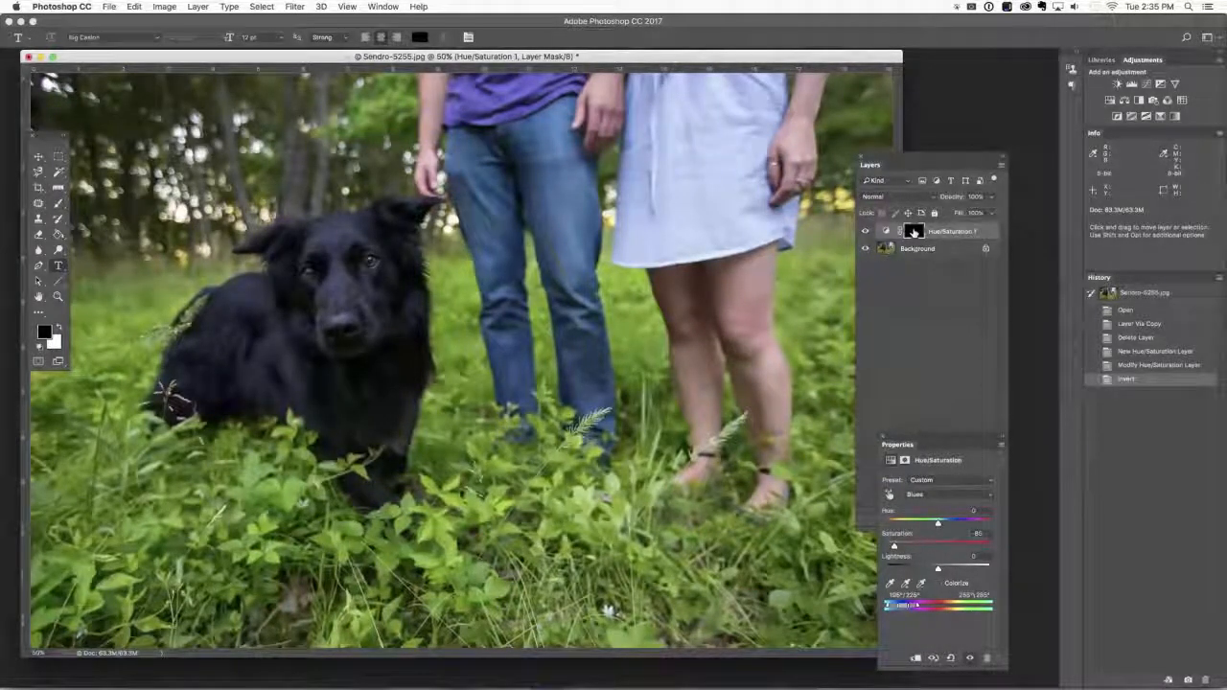
Paint white on the Hue/Saturation mask over the dog's body and face with a soft 400 px brush, and compare without the layer.
key("b")
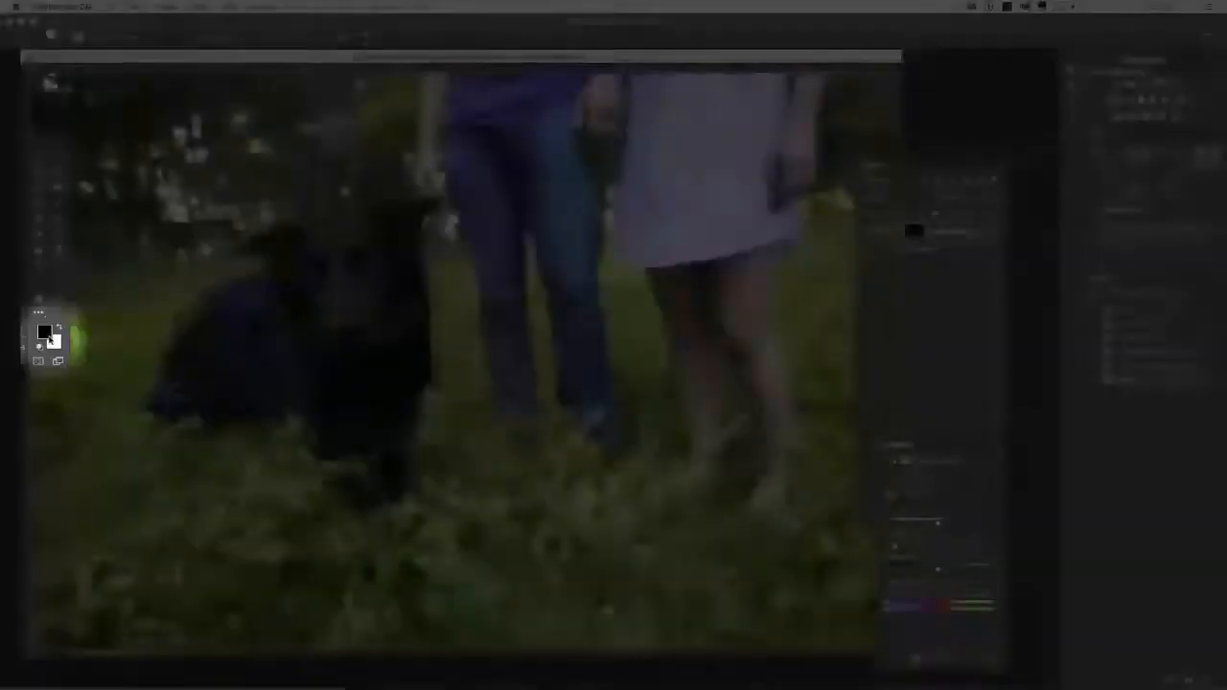
key("x")
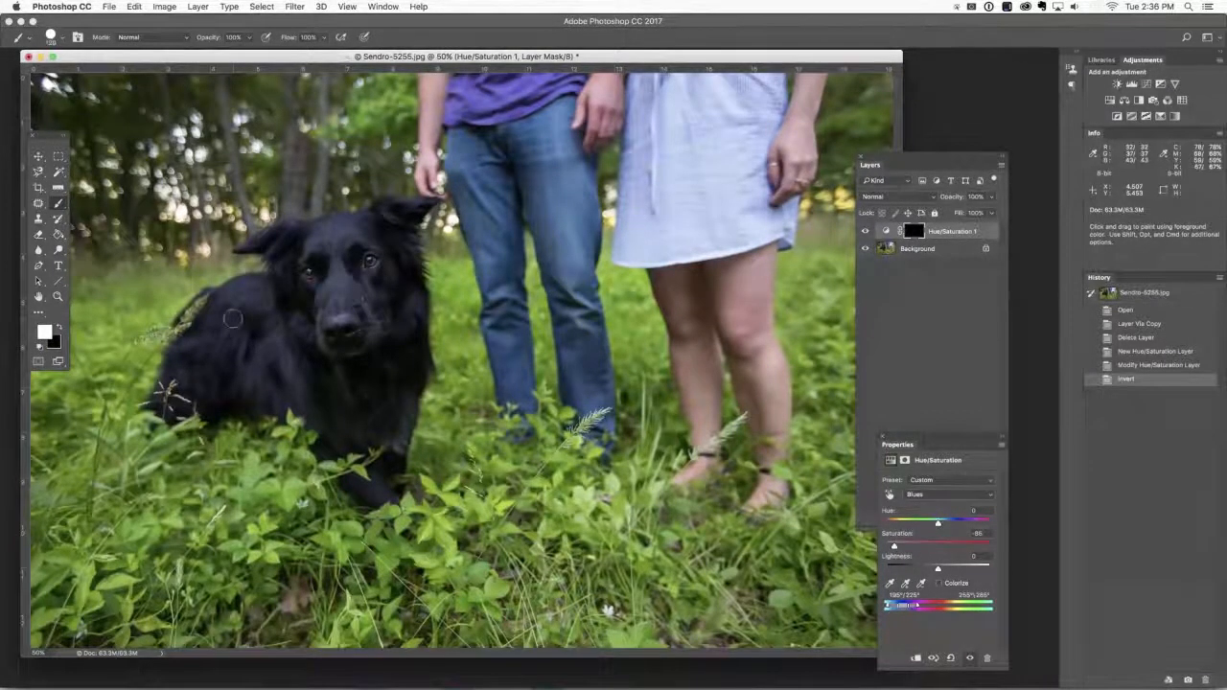
key("bracketright")
key("bracketright")
key("bracketright")
key("bracketright")
key("bracketright")
key("bracketright")
key("bracketright")
key("bracketright")
key("bracketright")
key("bracketright")
key("bracketright")
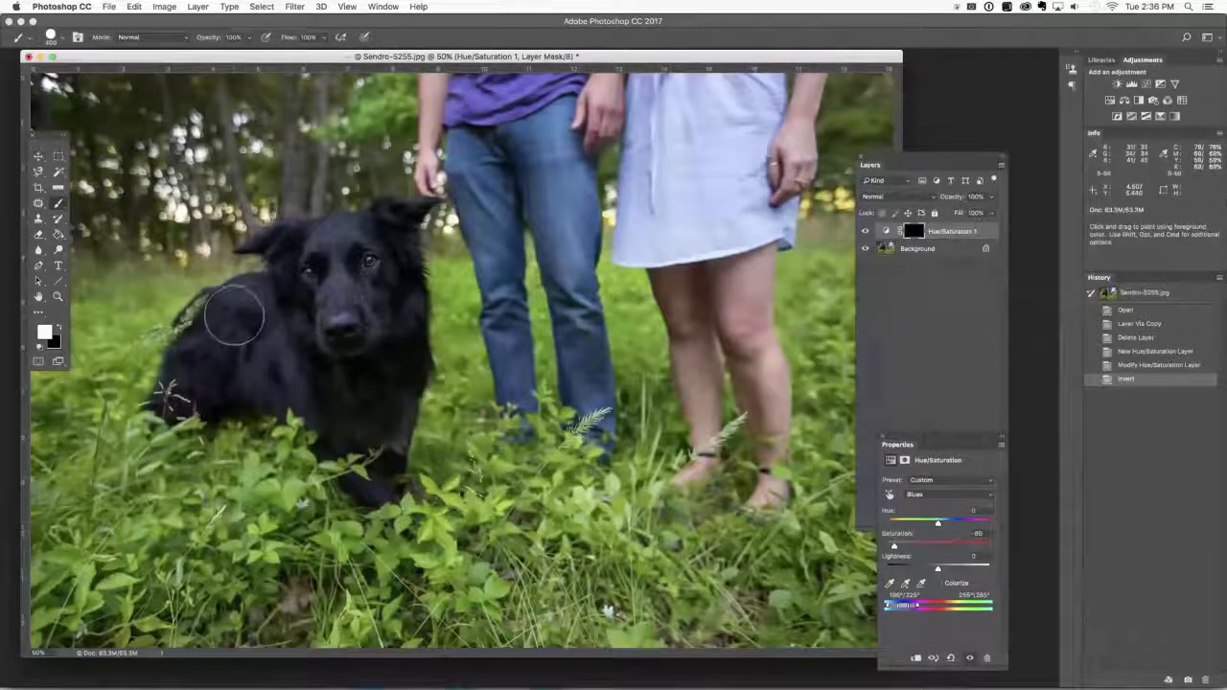
key("shift+bracketleft")
key("shift+bracketleft")
key("shift+bracketleft")
key("shift+bracketleft")
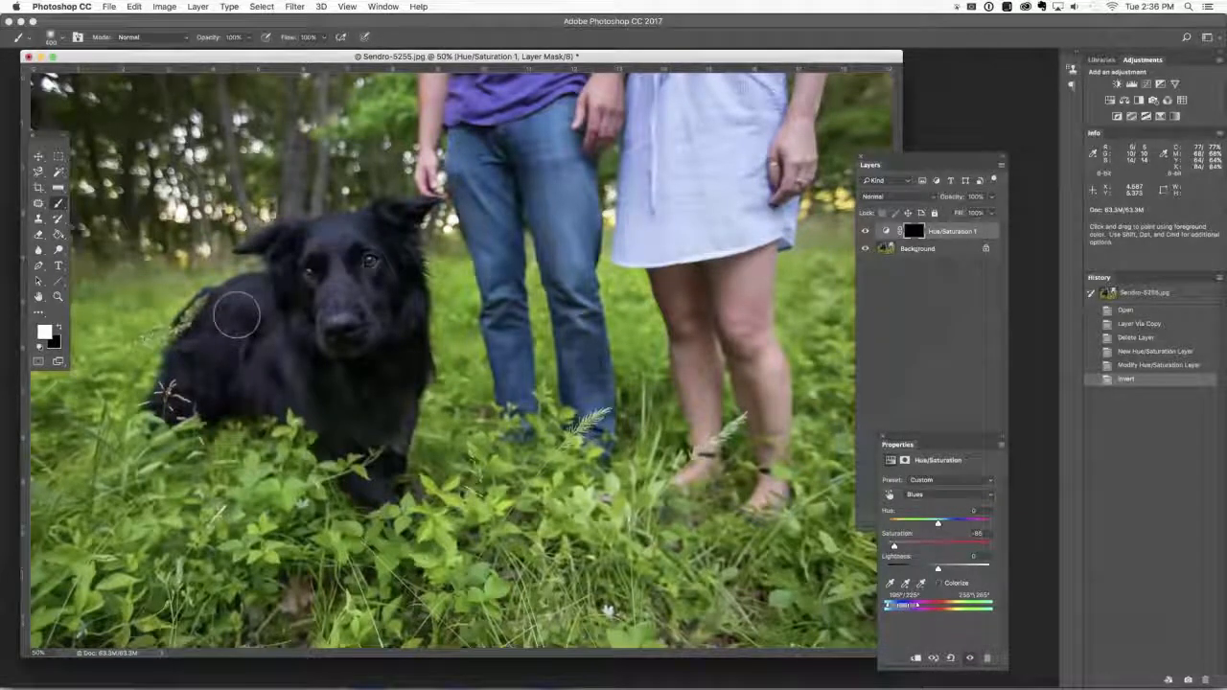
mouse_move(237, 314)
left_mouse_down()
mouse_move(208, 345)
mouse_move(268, 326)
mouse_move(252, 352)
mouse_move(267, 351)
mouse_move(223, 337)
mouse_move(183, 366)
mouse_move(192, 377)
mouse_move(295, 309)
mouse_move(317, 340)
mouse_move(337, 302)
mouse_move(379, 314)
mouse_move(384, 287)
mouse_move(353, 259)
mouse_move(299, 232)
mouse_move(293, 244)
mouse_move(326, 219)
mouse_move(407, 205)
mouse_move(412, 306)
mouse_move(386, 473)
mouse_move(332, 407)
mouse_move(305, 255)
mouse_move(228, 297)
mouse_move(260, 305)
mouse_move(175, 391)
mouse_move(237, 306)
mouse_move(197, 347)
mouse_move(254, 356)
mouse_move(298, 324)
mouse_move(337, 336)
mouse_move(346, 407)
mouse_move(351, 341)
left_mouse_up()
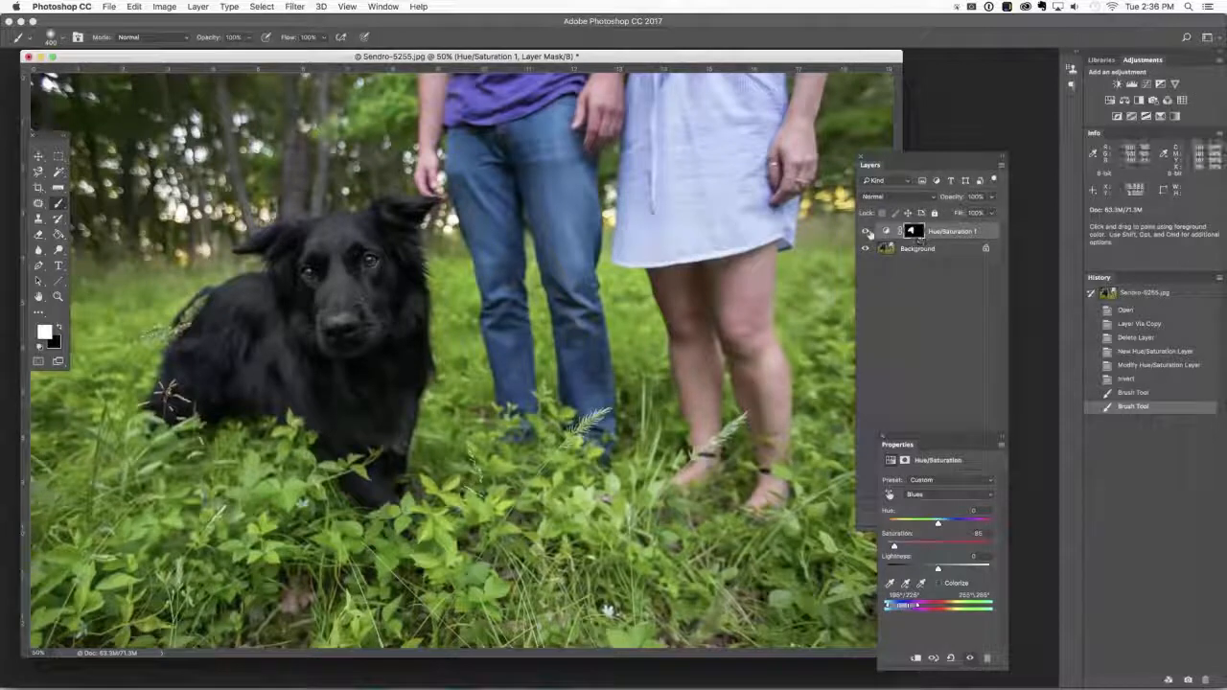
left_click(866, 232)
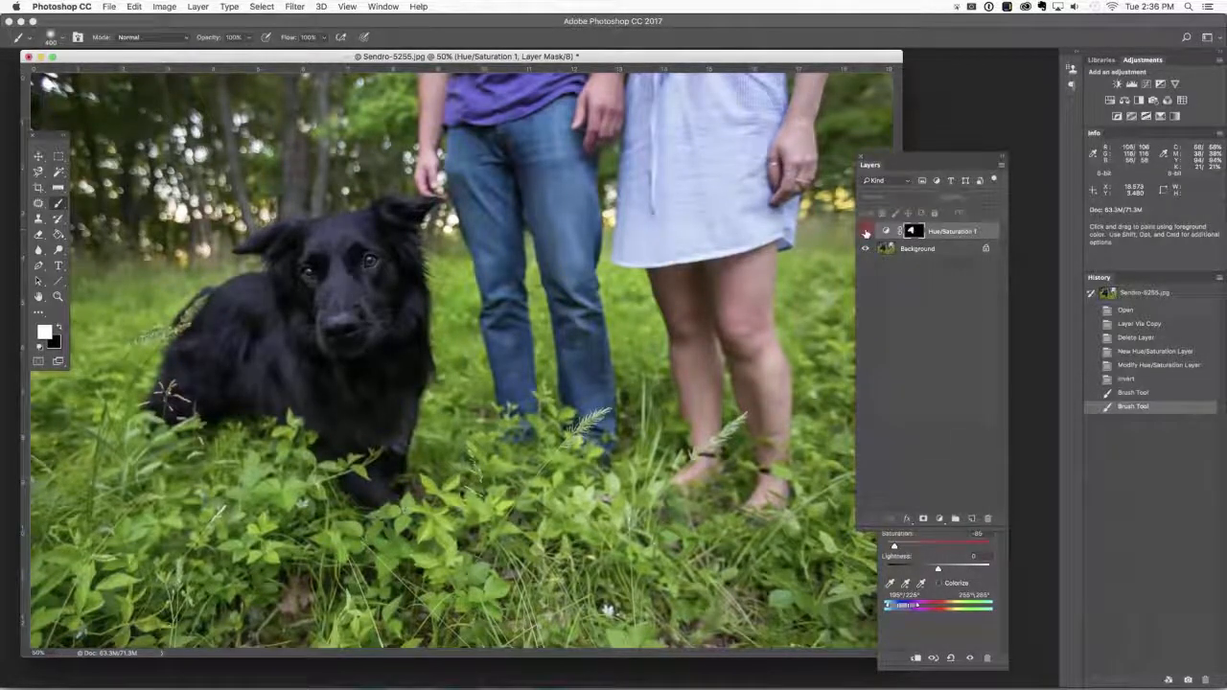
left_click(866, 232)
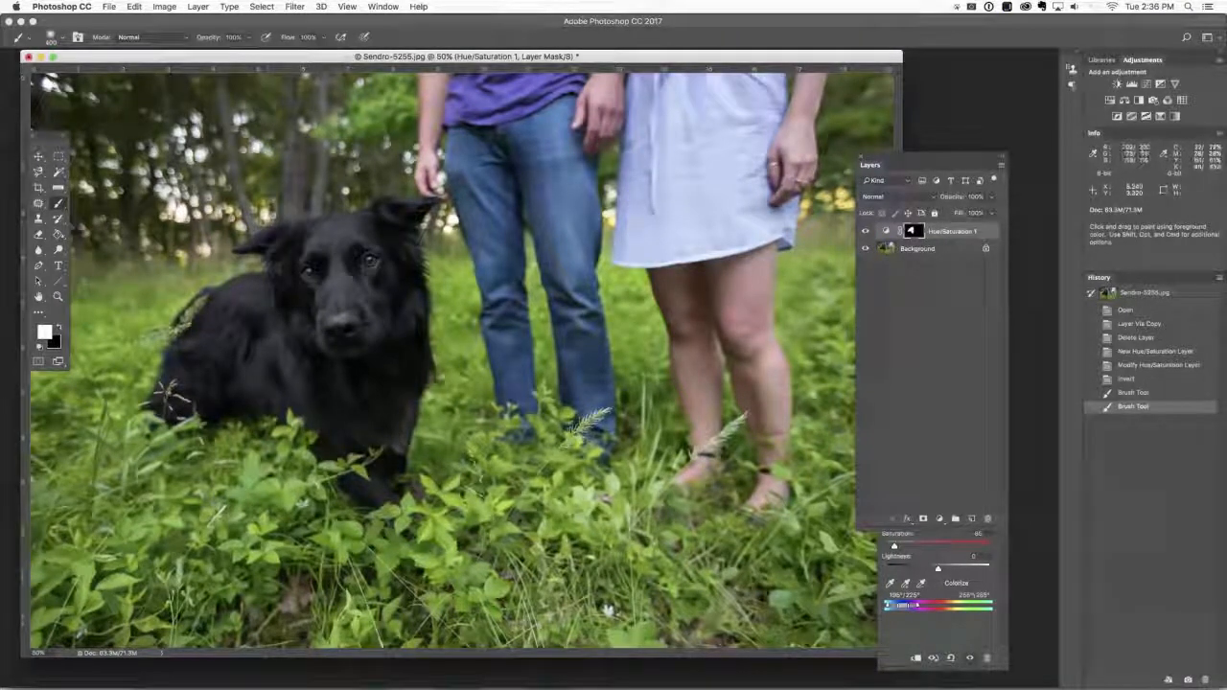
Extend the white mask painting along the dog's back and rear edges with a 125 px brush, and compare before and after.
left_click(256, 244)
mouse_move(283, 239)
left_mouse_down()
mouse_move(429, 201)
mouse_move(403, 235)
mouse_move(403, 318)
mouse_move(376, 439)
mouse_move(264, 353)
mouse_move(165, 385)
left_mouse_up()
left_click_drag(176, 333, 213, 296)
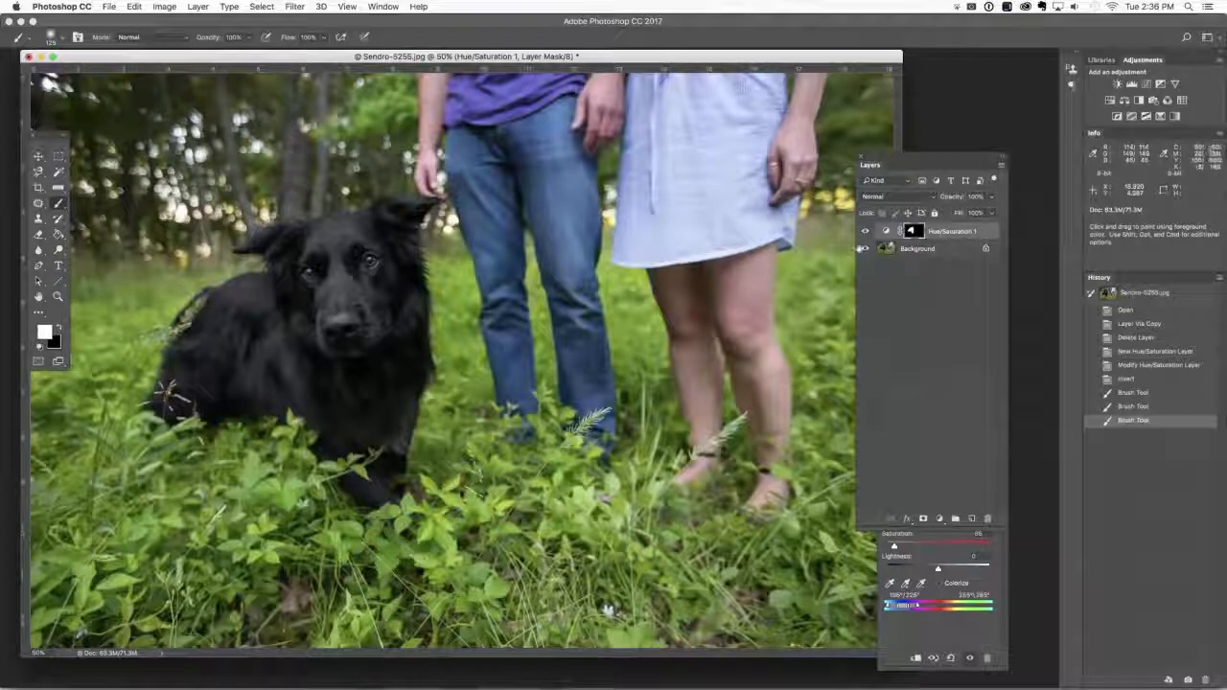
left_click(866, 232)
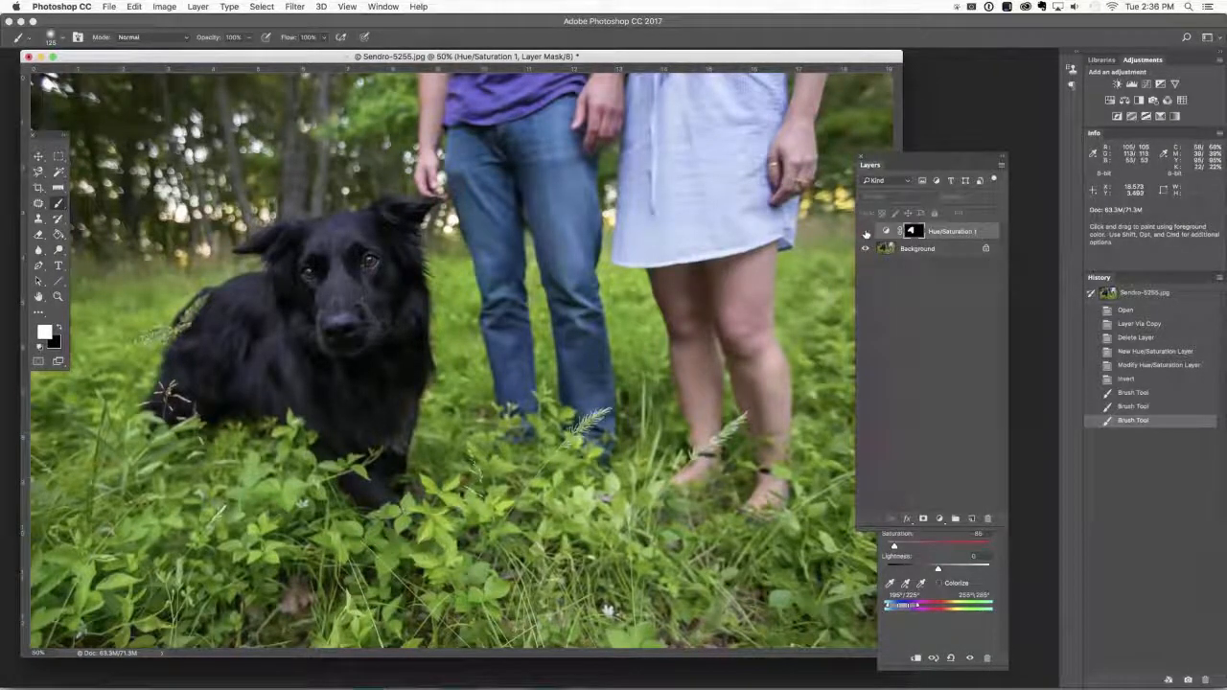
left_click(866, 233)
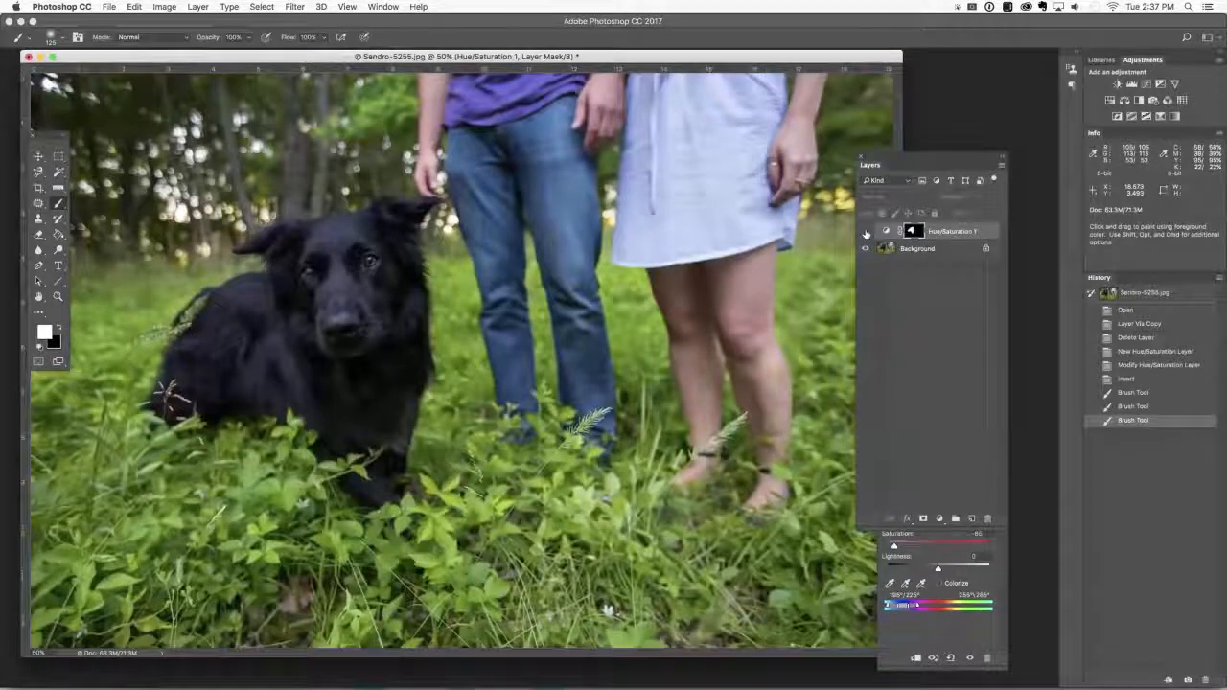
left_click(866, 233)
left_click(866, 233)
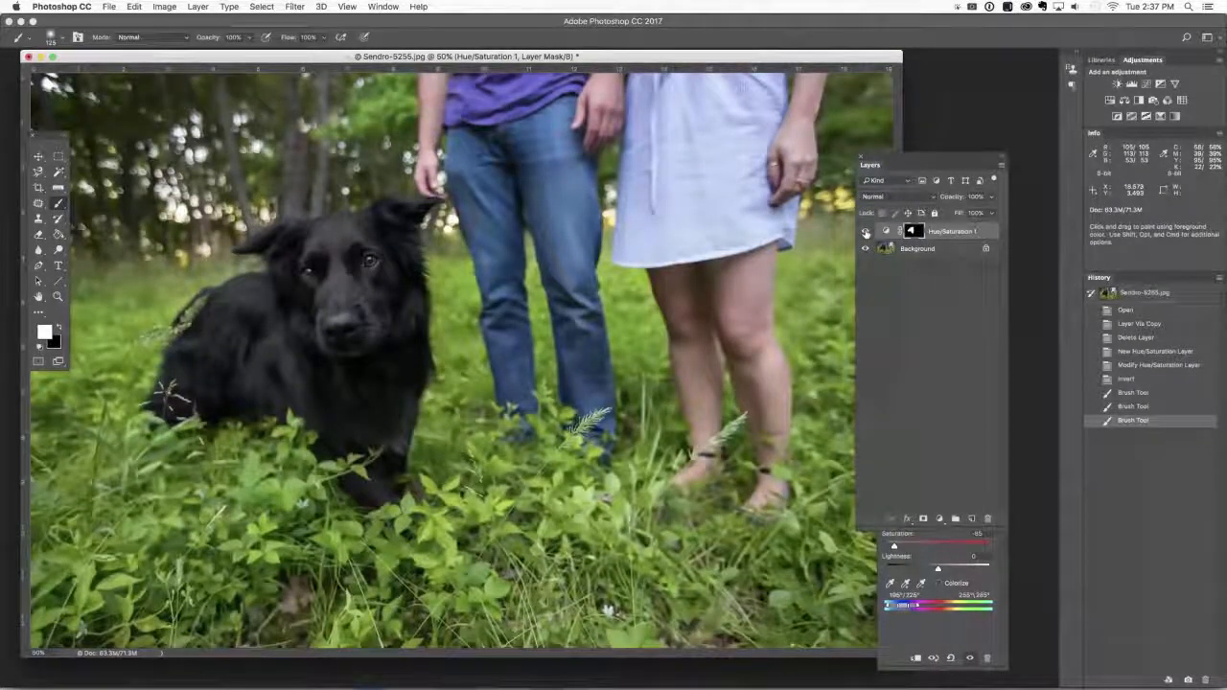
left_click(866, 233)
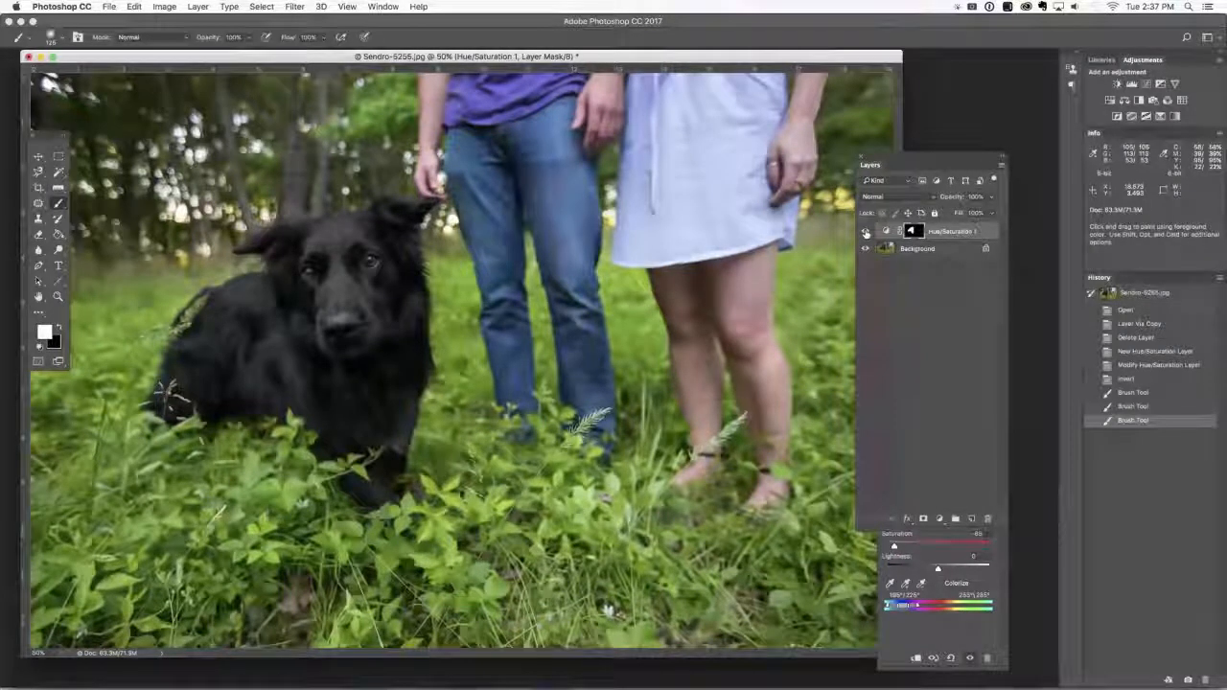
Switch to Keynote, play the slideshow from "No cloning around", and advance to the "Is cloning bad?" slide.
key("super+Tab")
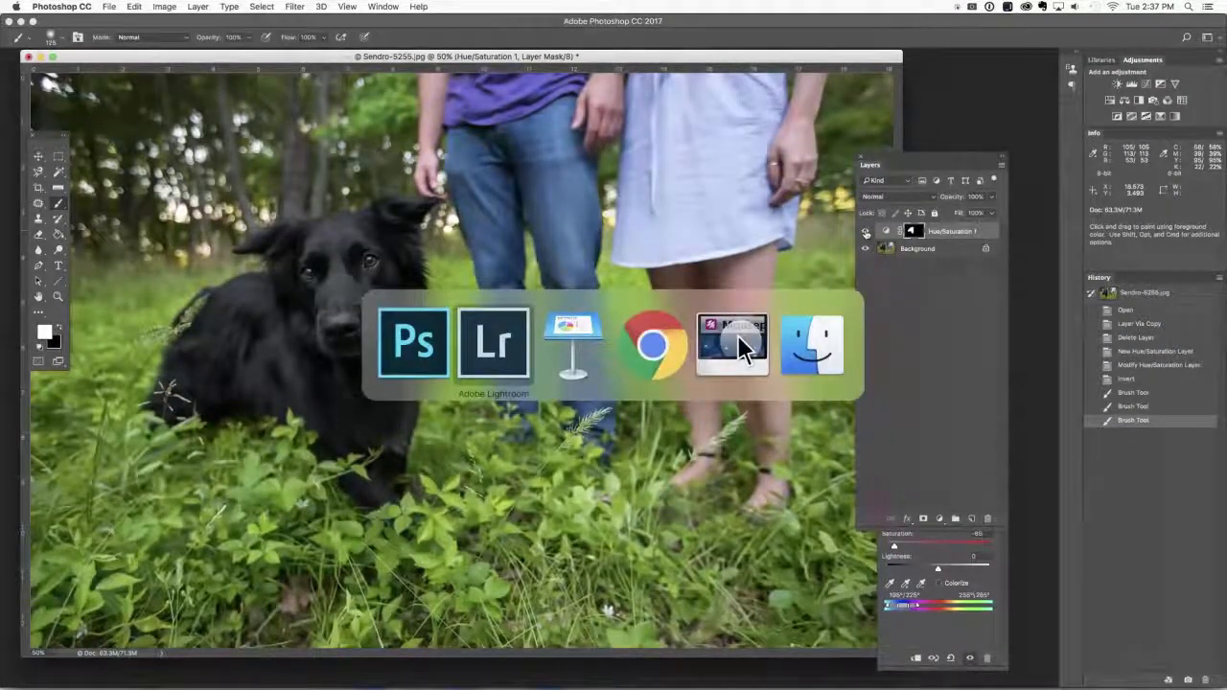
key("super+Tab")
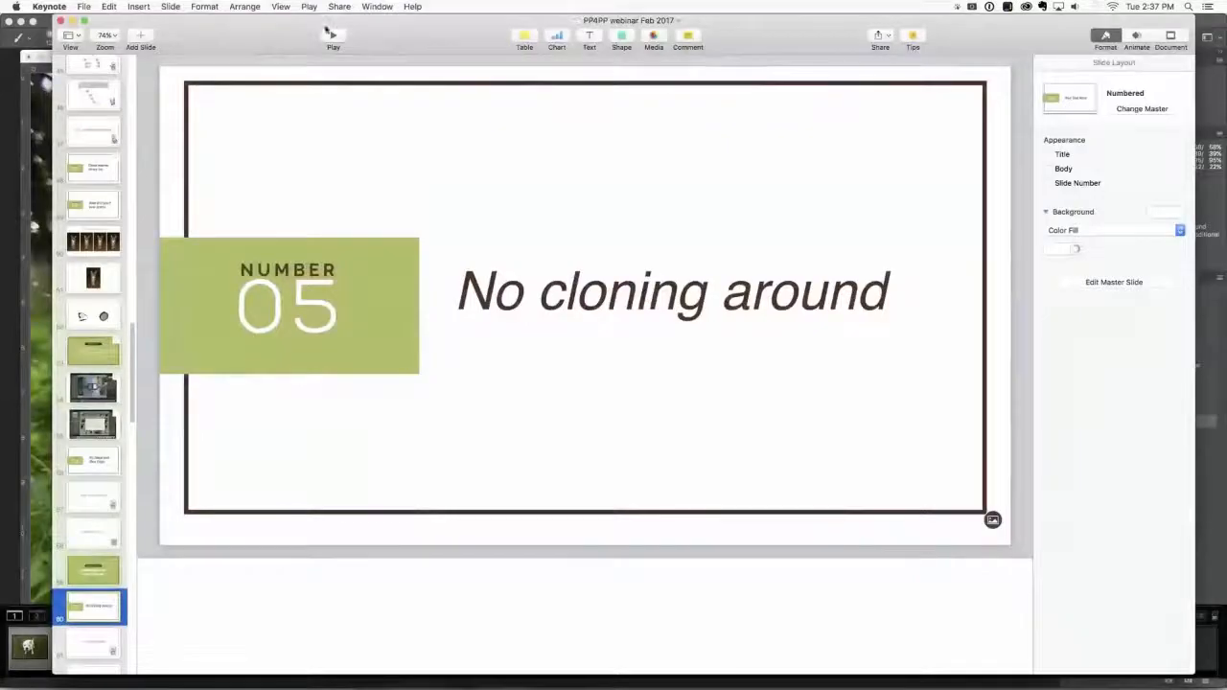
left_click(333, 37)
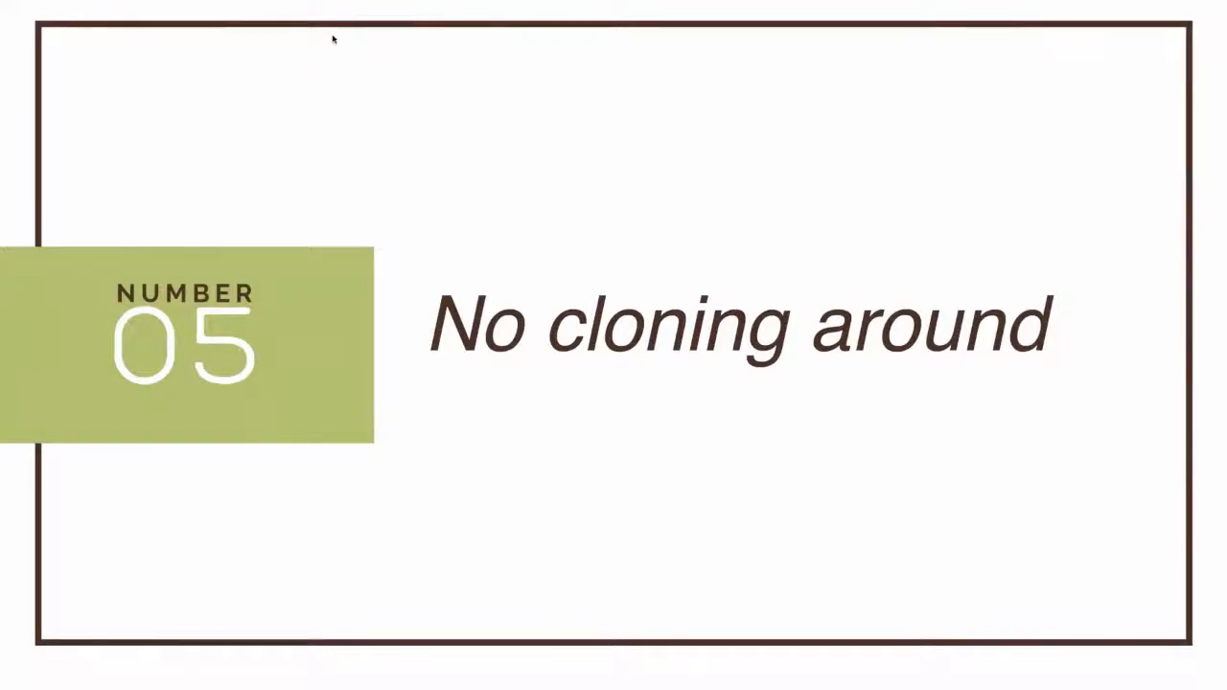
key("Right")
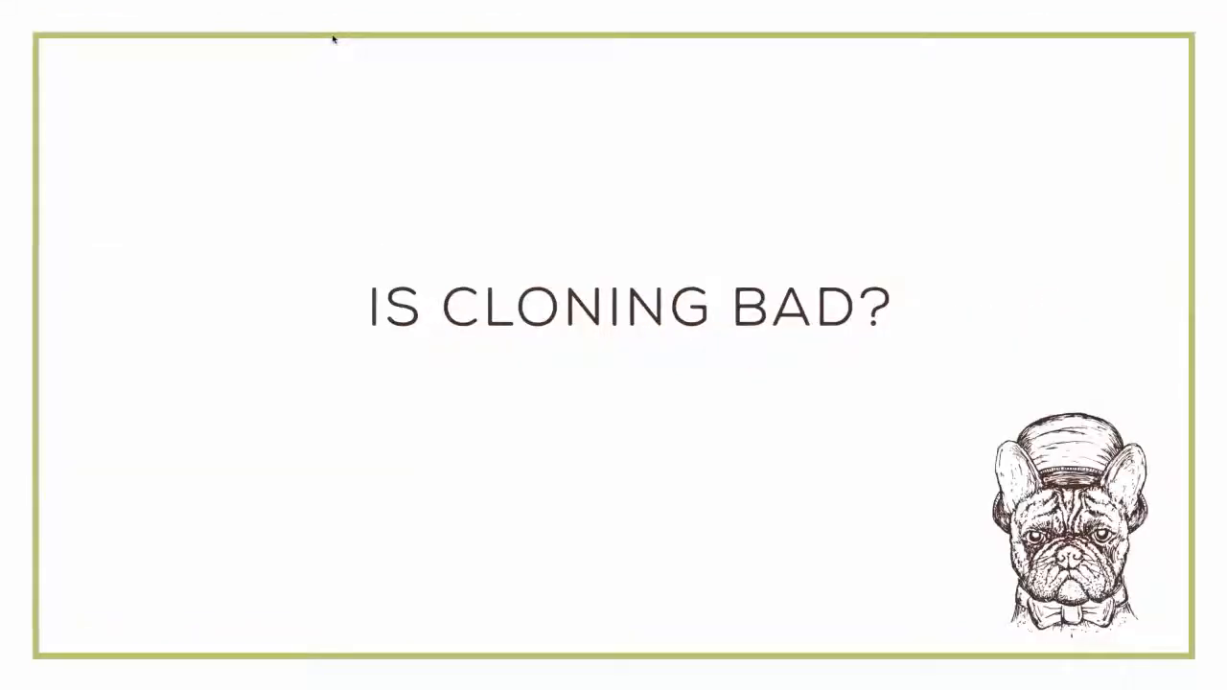
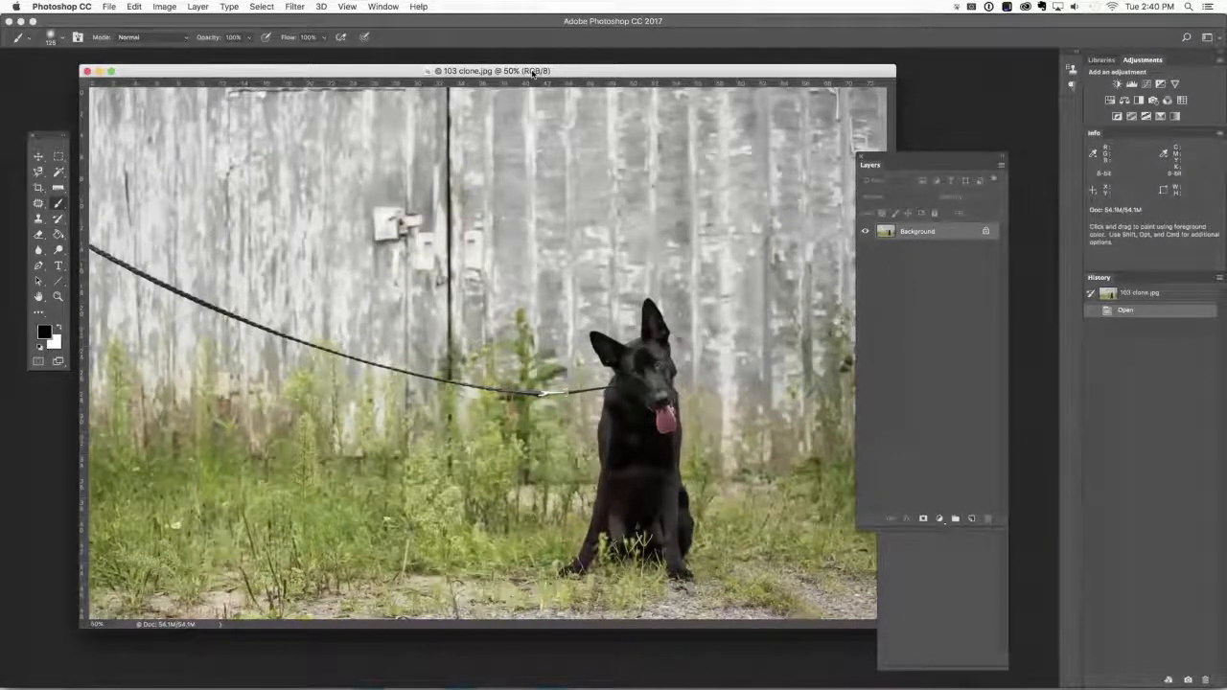
Duplicate the background layer of 103 clone.jpg.
key("super+j")
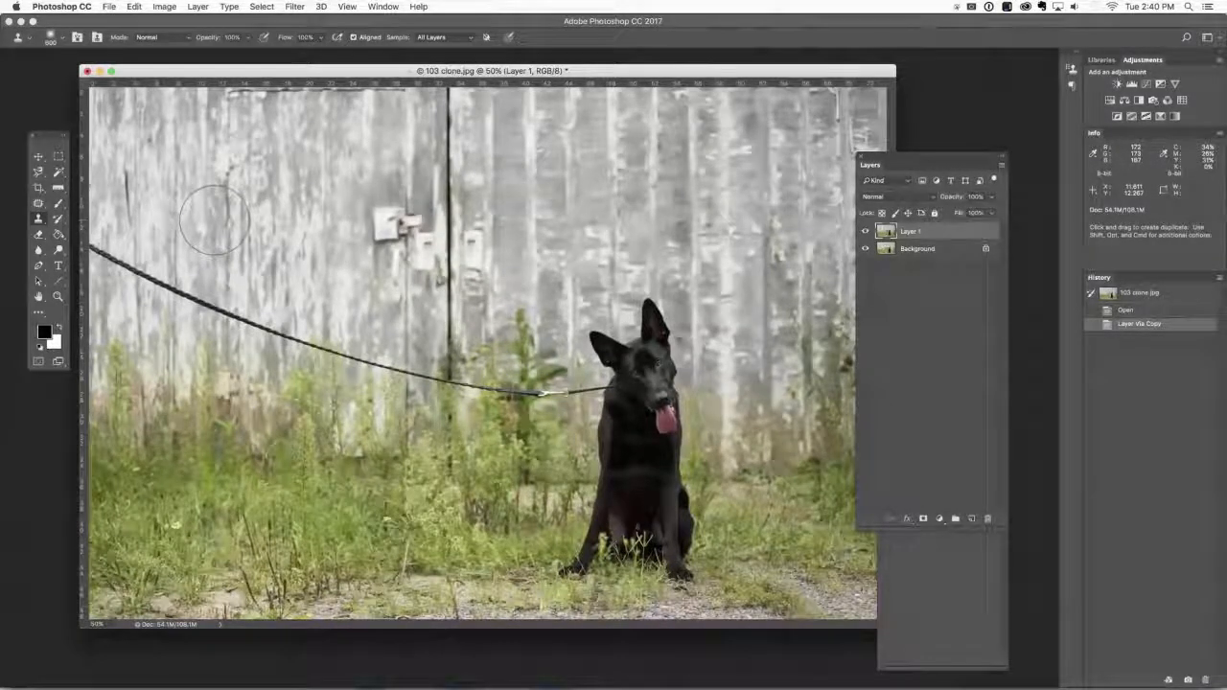
Try to cover the leash with the Clone Stamp, using a 200 px brush and the barn wall below the leash as source.
key("[")
key("[")
key("[")
key("[")
key("[")
key("[")
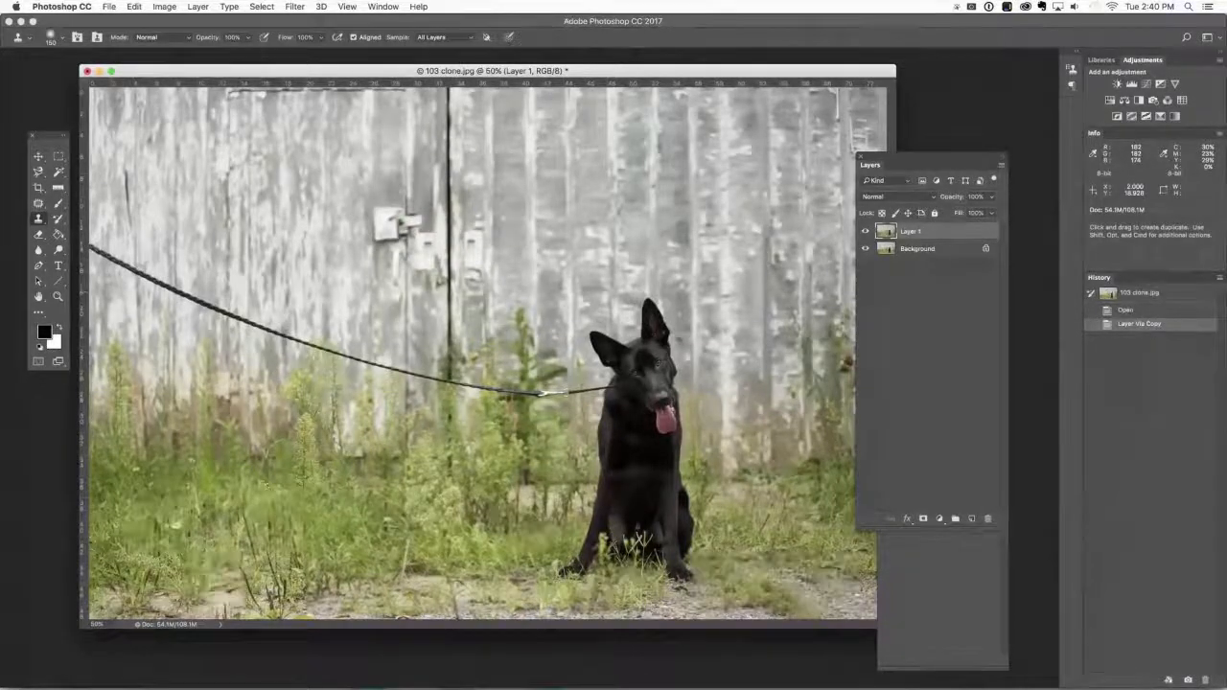
left_click(103, 291, "alt")
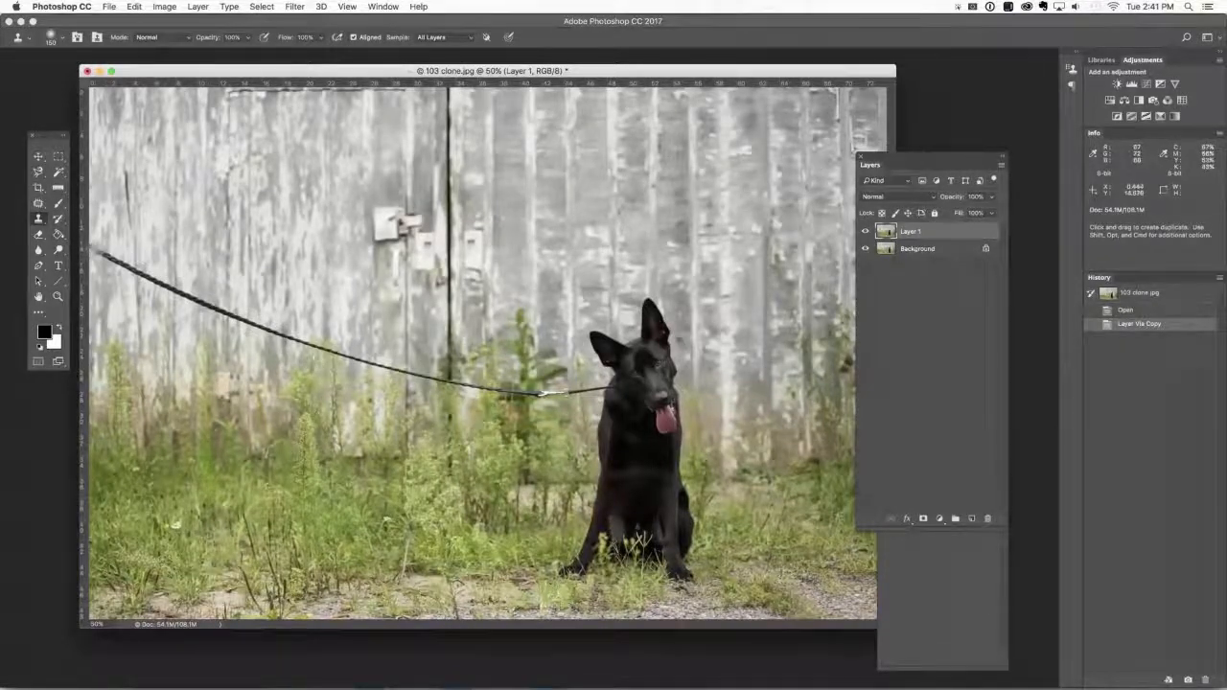
key("bracketright")
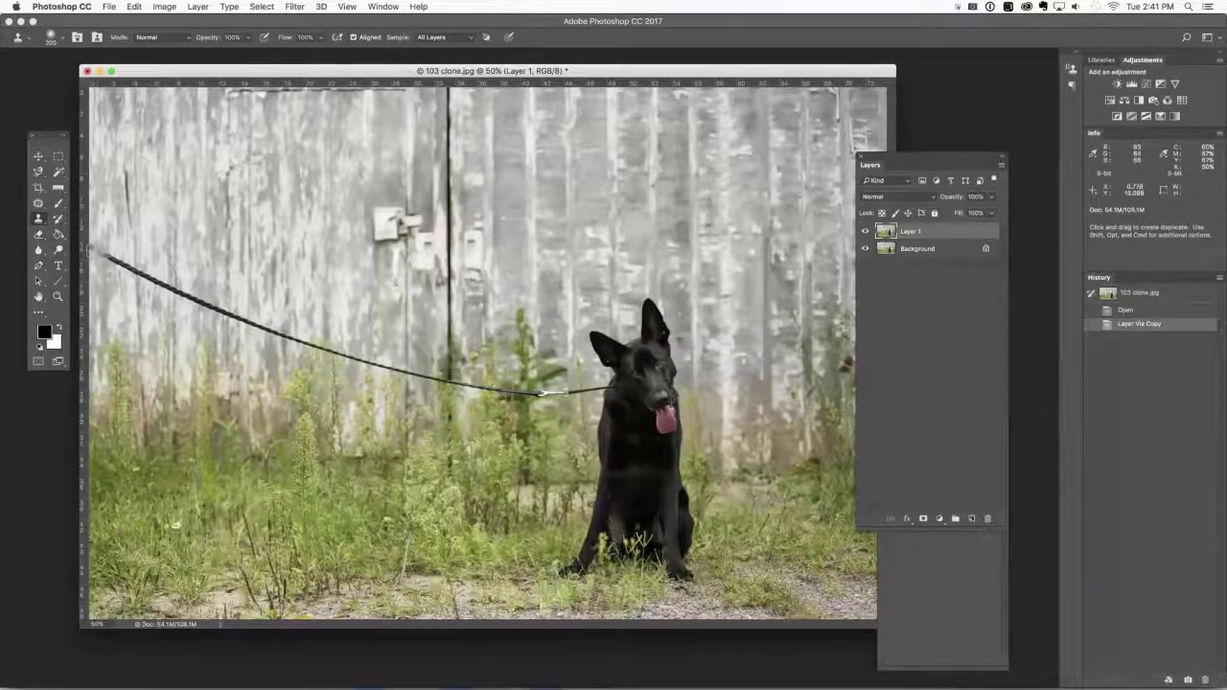
mouse_move(94, 248)
left_mouse_down()
mouse_move(282, 340)
mouse_move(465, 388)
mouse_move(568, 397)
left_mouse_up()
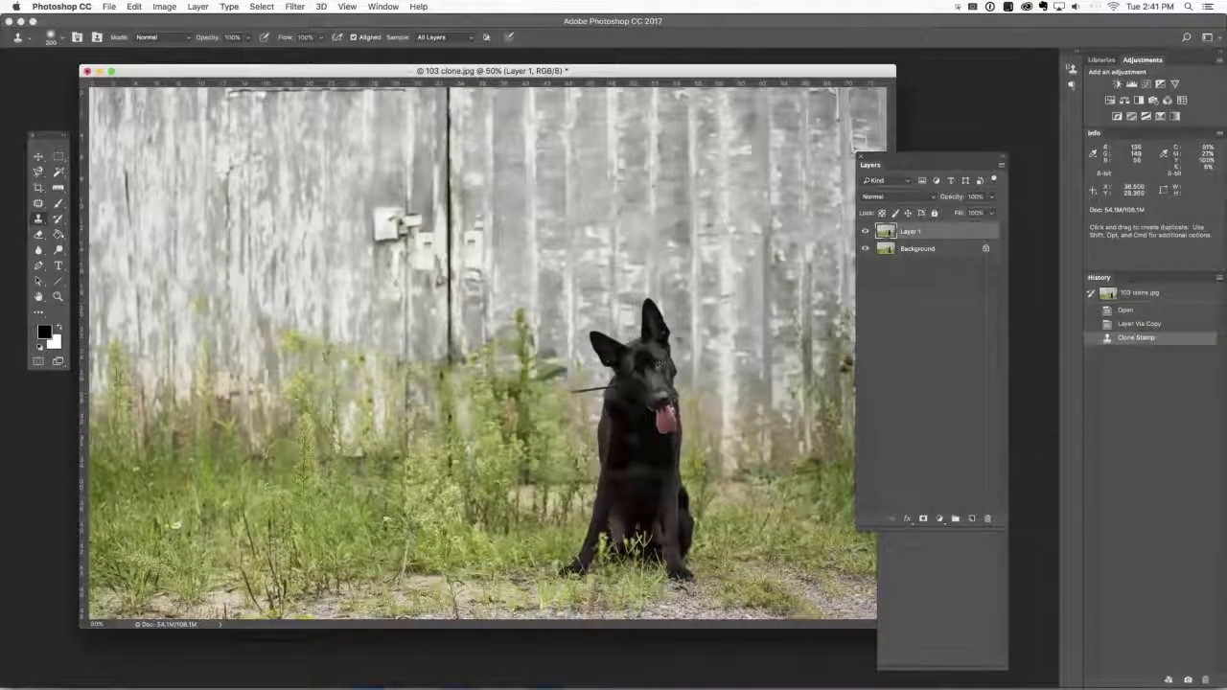
Inspect the cloned wall and weeds at 66.7% magnification and undo the cloning stroke.
key("f")
key("super+plus")
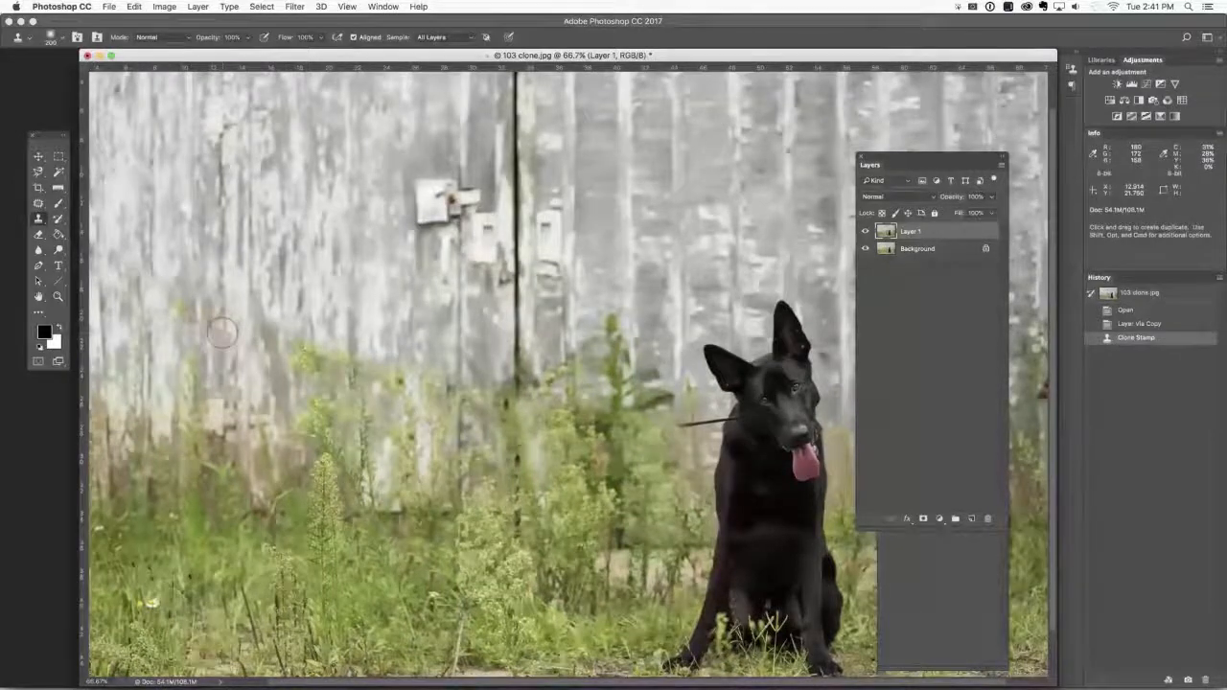
key("space")
left_click_drag(224, 340, 413, 335)
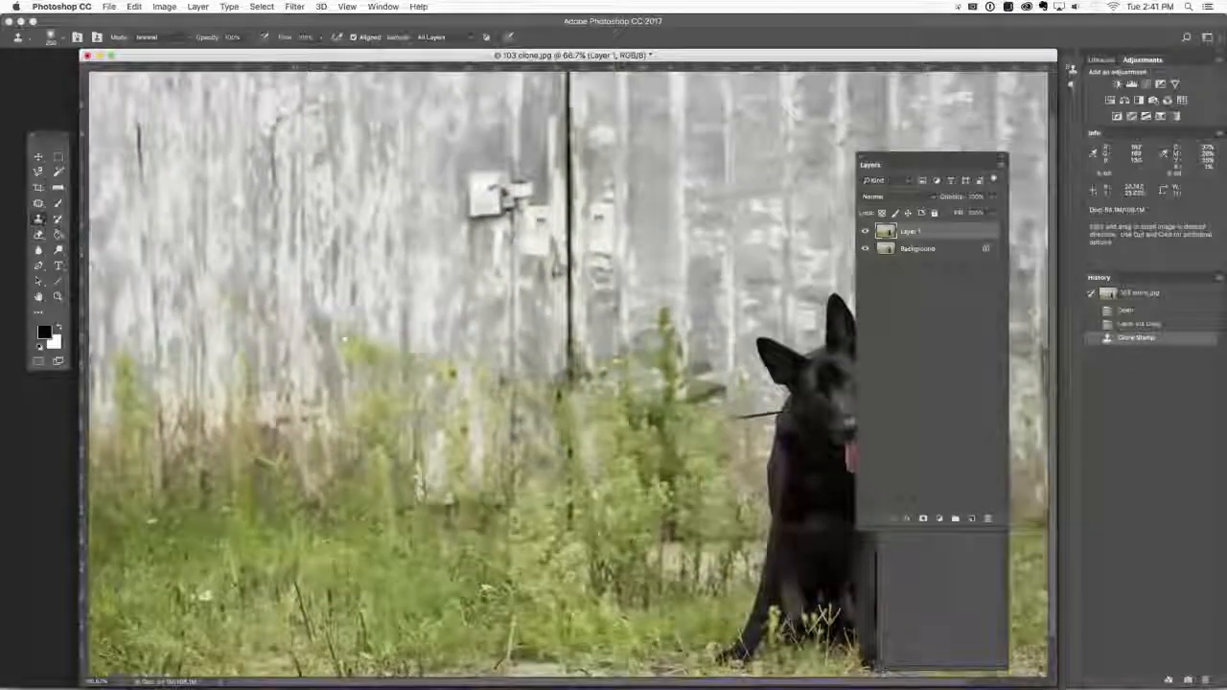
mouse_move(221, 318)
left_mouse_down()
mouse_move(474, 375)
mouse_move(475, 386)
left_mouse_up()
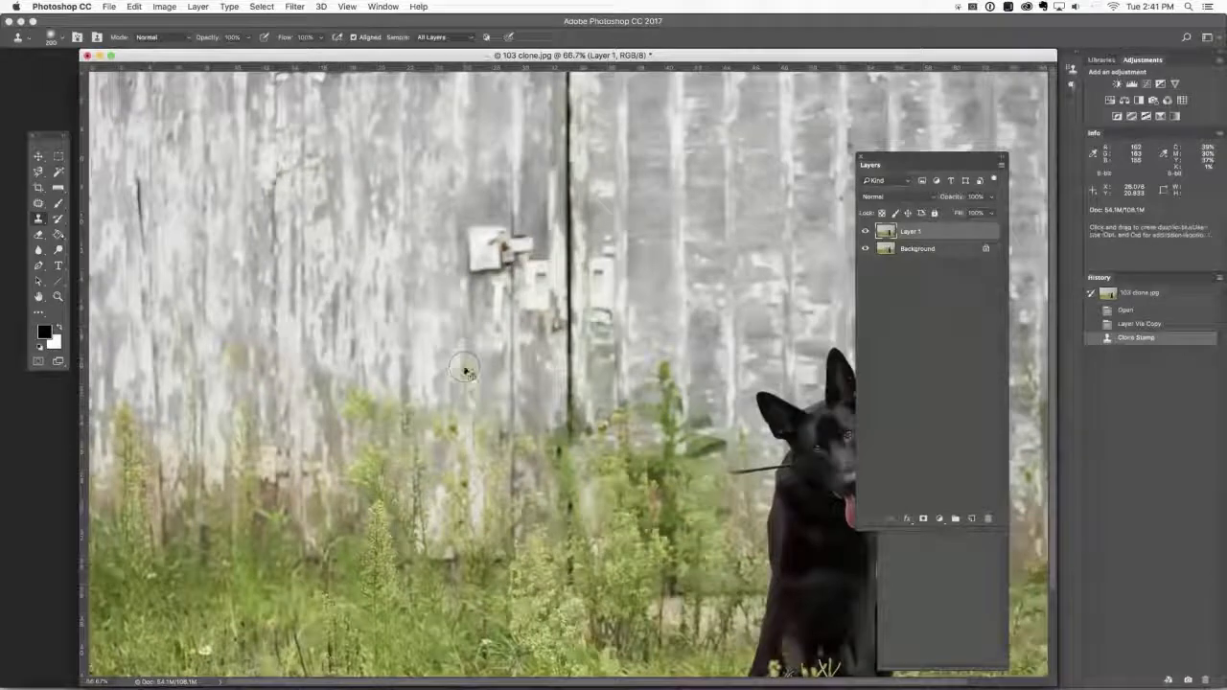
key("super+z")
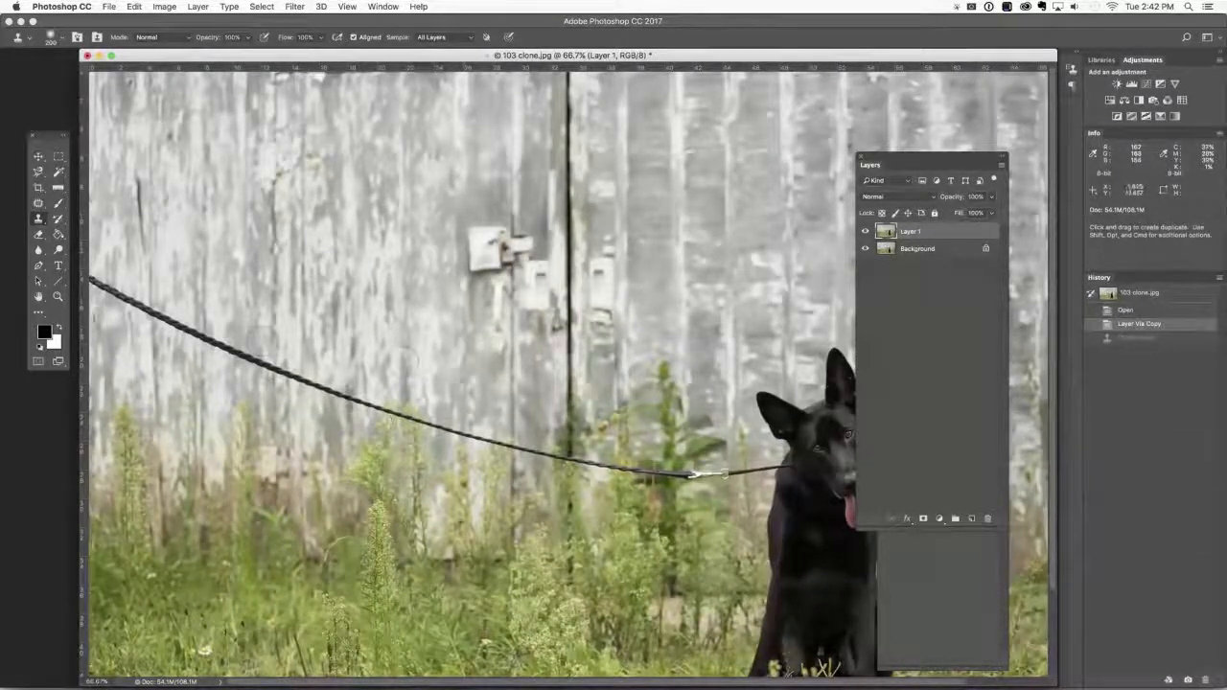
Remove the leash across the barn wall to just short of the metal clasp with a 125 px content-aware Spot Healing Brush.
key("j")
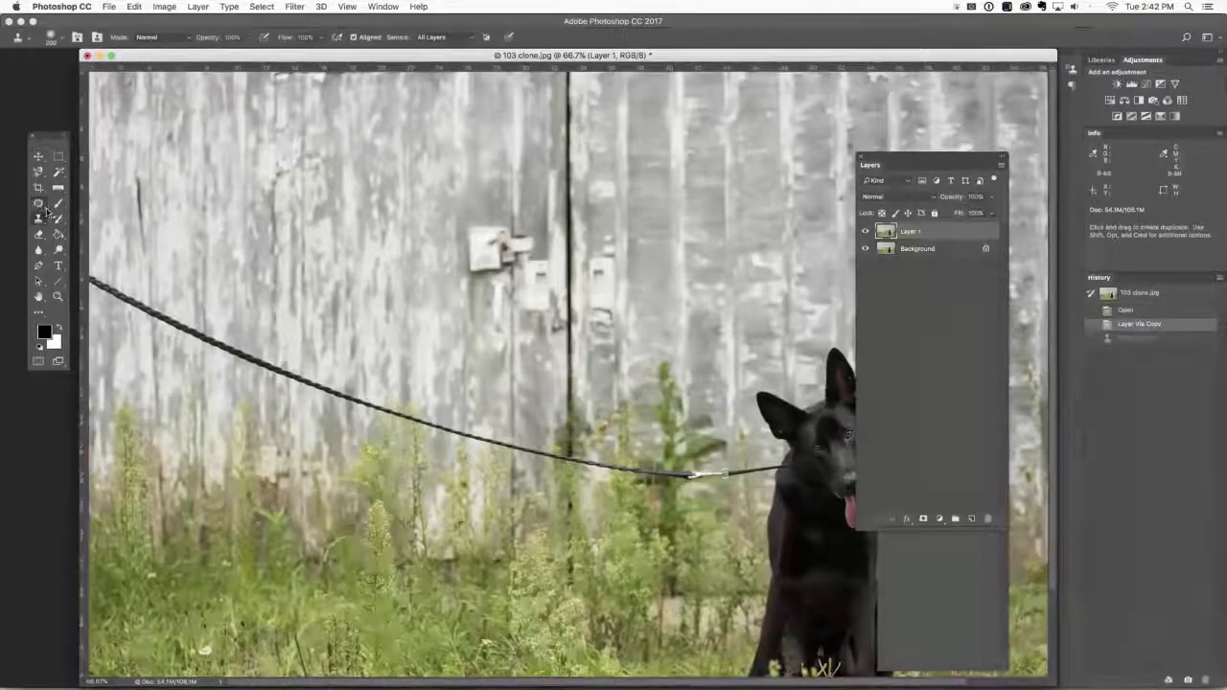
right_click(45, 209)
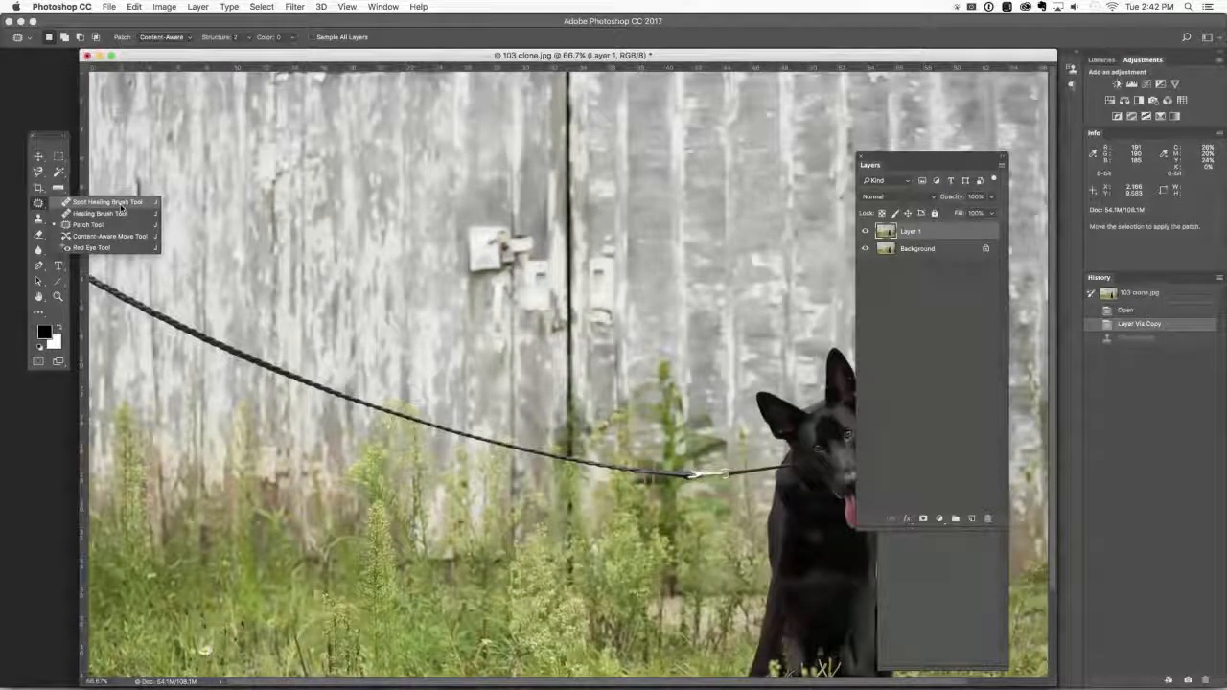
left_click(121, 203)
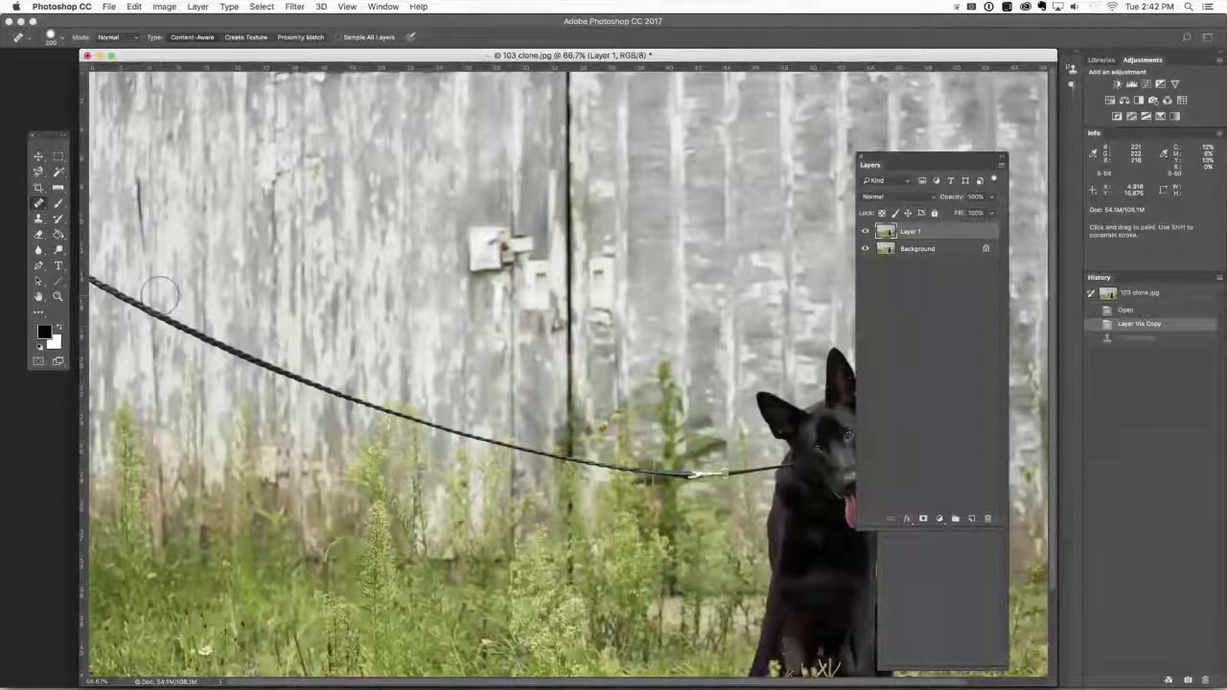
key("bracketleft")
key("bracketleft")
key("bracketleft")
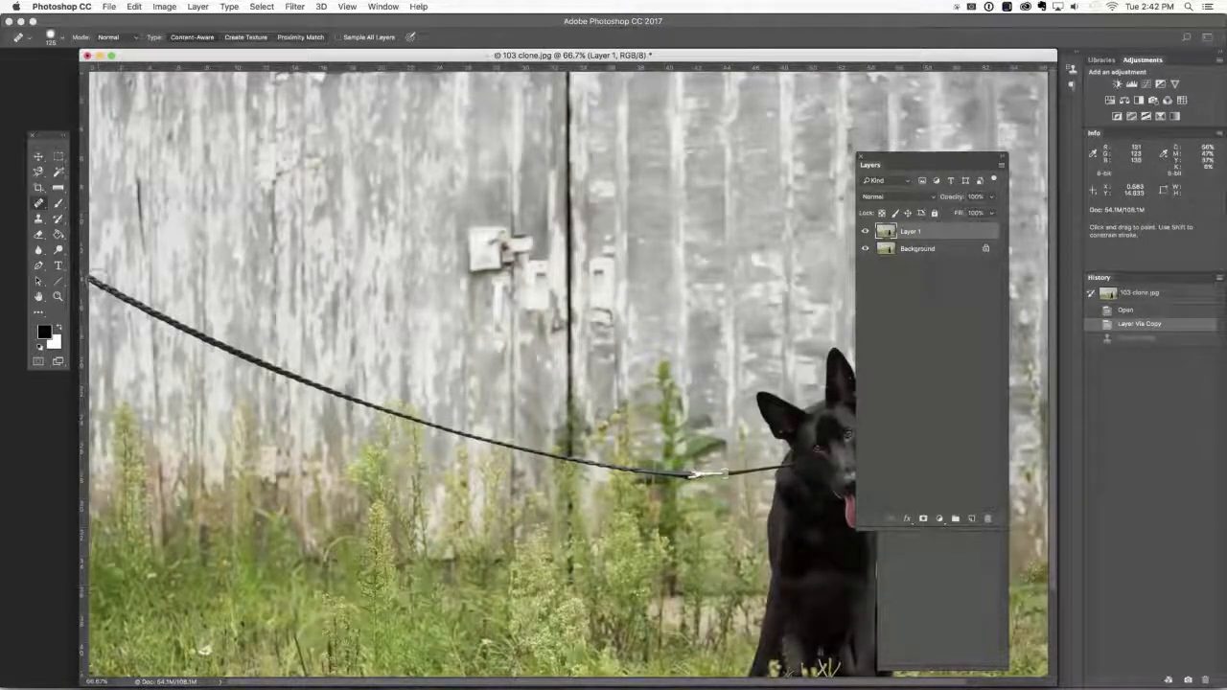
mouse_move(99, 280)
left_mouse_down()
mouse_move(343, 396)
mouse_move(518, 448)
left_mouse_up()
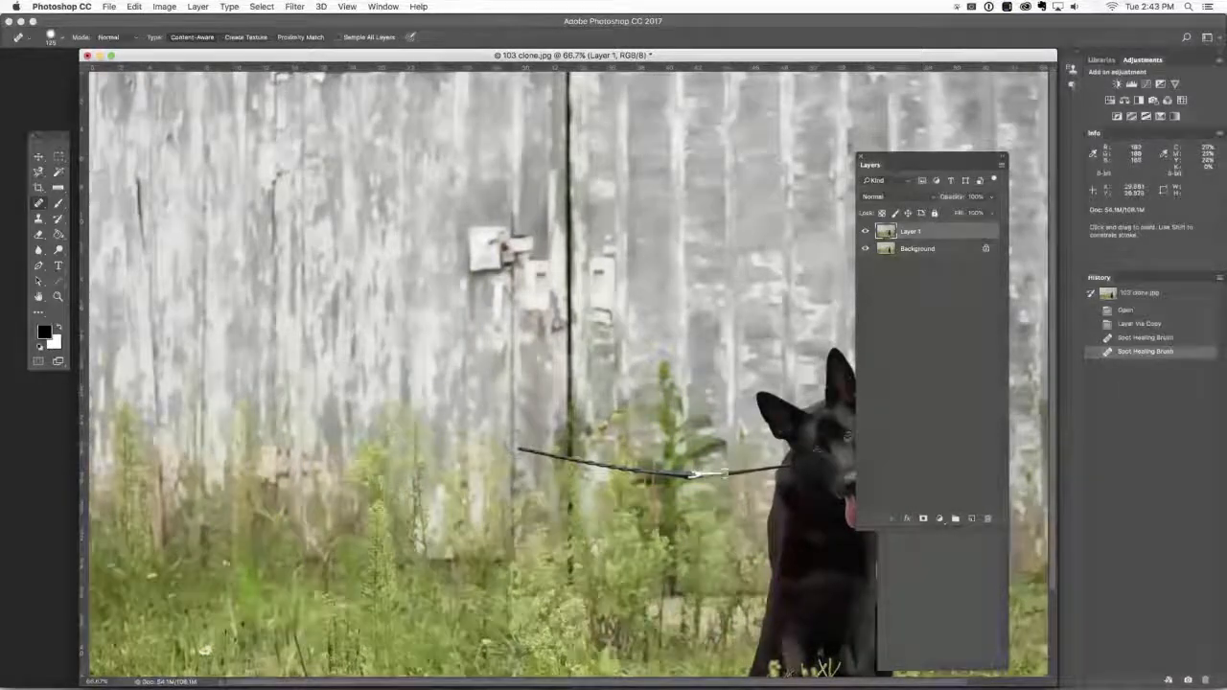
left_click_drag(519, 448, 629, 470)
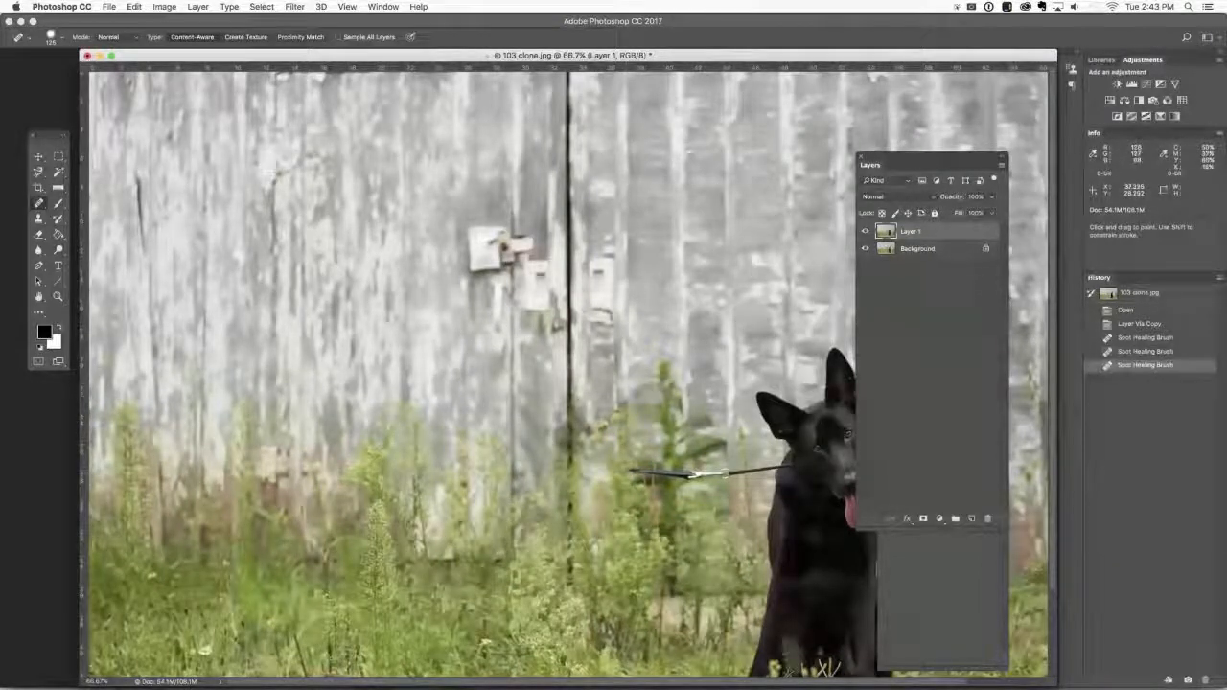
Heal away the metal clasp and most of the remaining leash near the dog with a smaller Spot Healing Brush.
key("bracketleft")
key("bracketleft")
left_click_drag(622, 468, 732, 472)
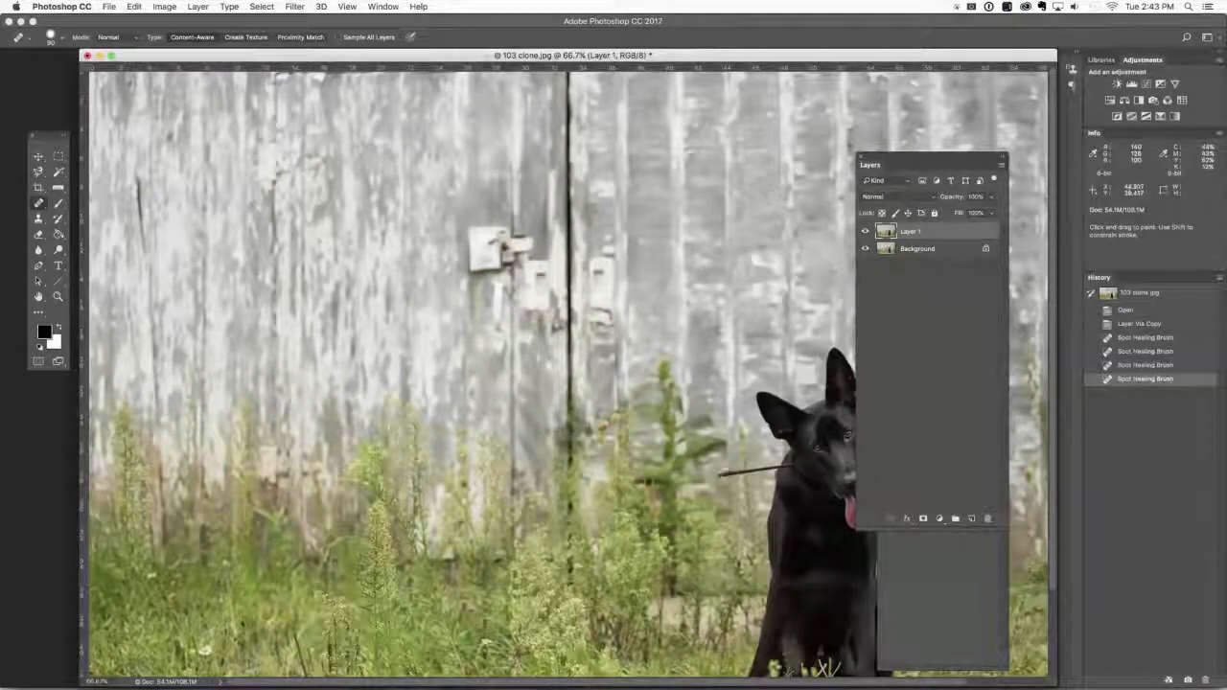
left_click_drag(714, 474, 765, 469)
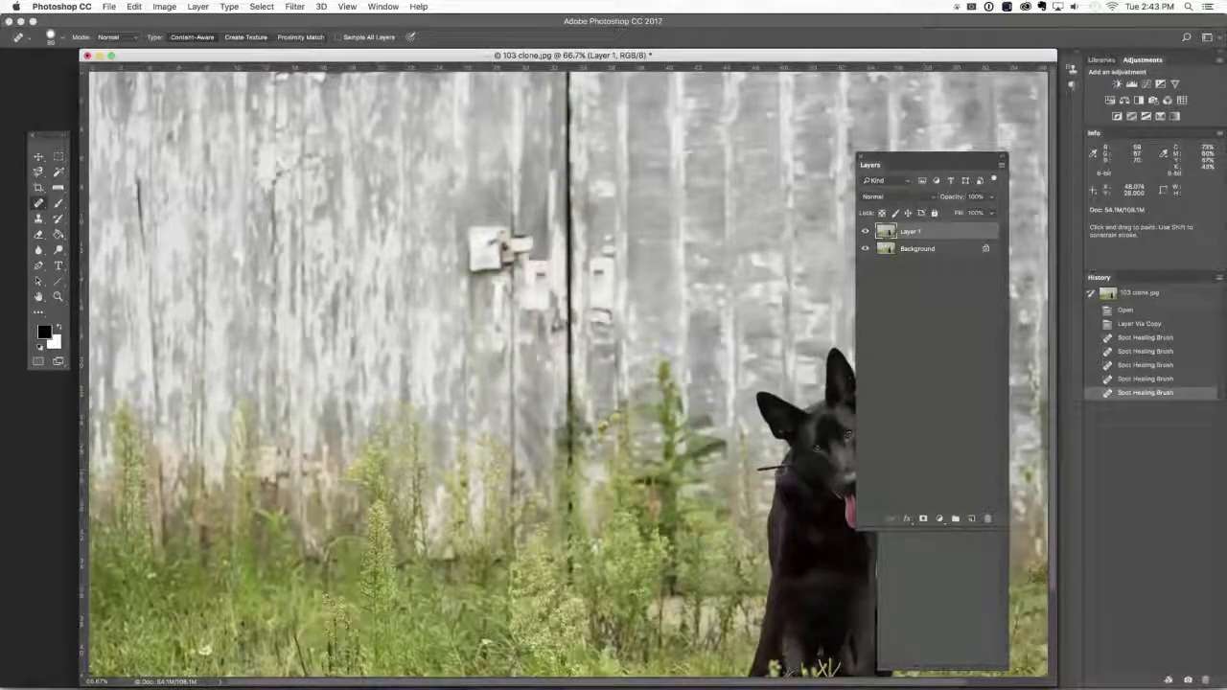
Remove the last piece of leash beside the dog's neck at 200% magnification, using a finer Spot Healing Brush along the fur edge.
key("super+equal")
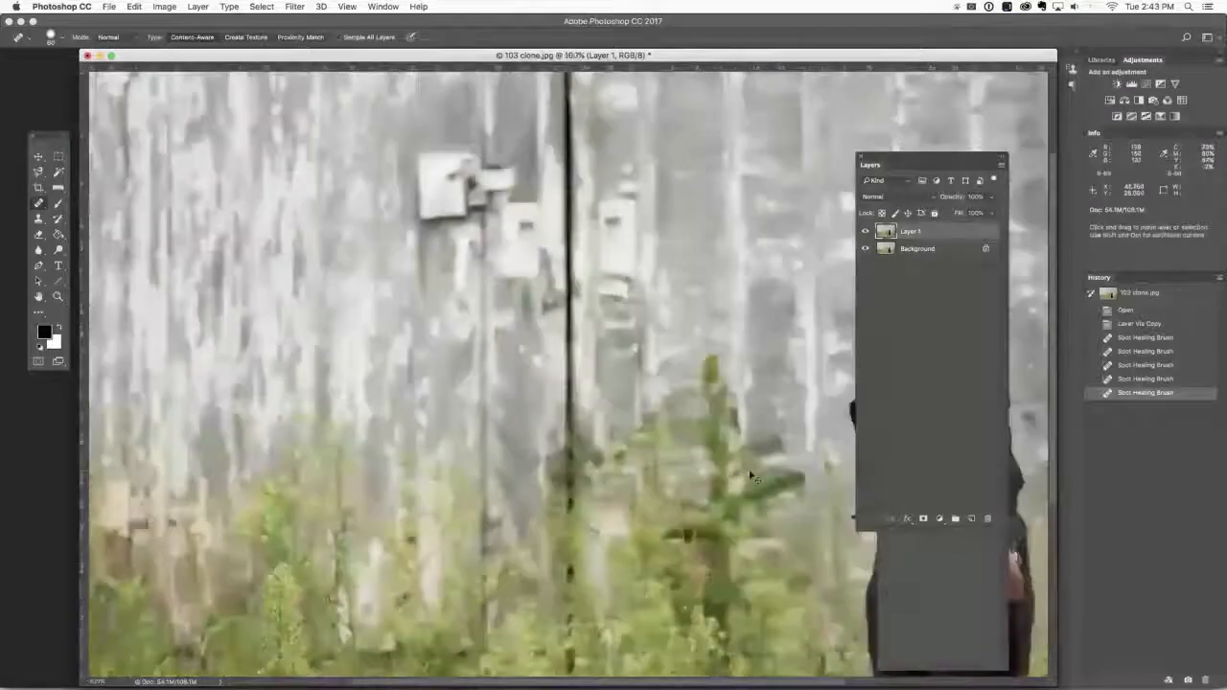
key("super+equal")
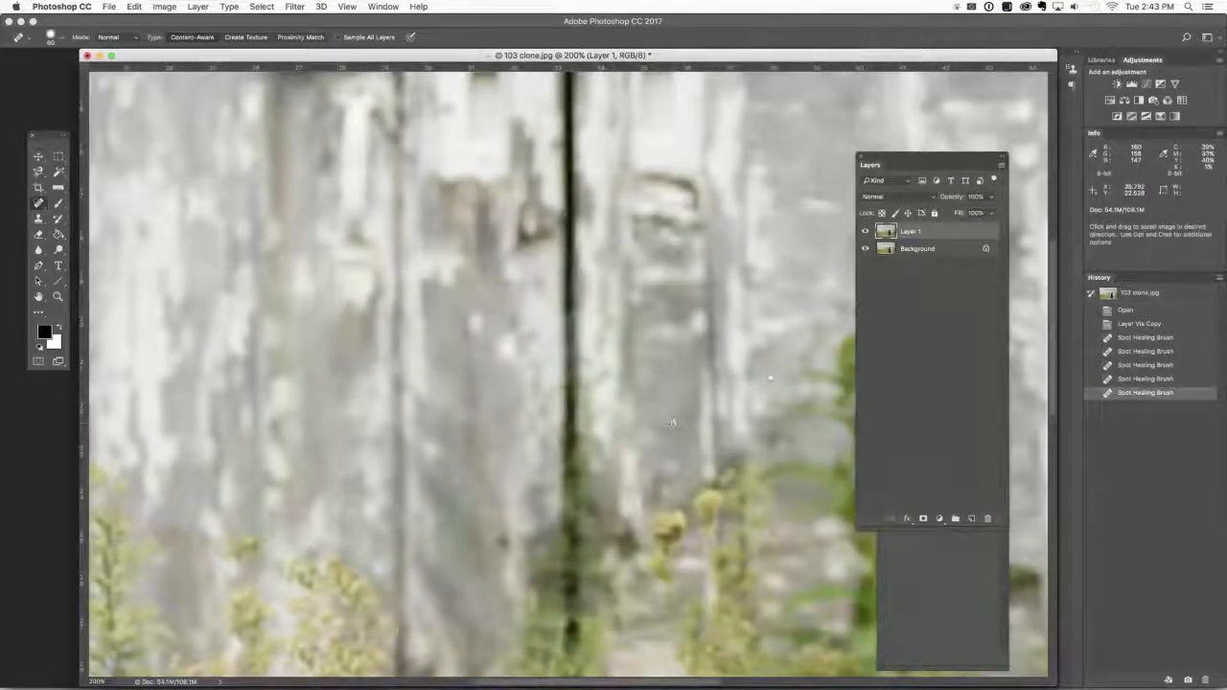
mouse_move(633, 367)
left_mouse_down()
mouse_move(268, 348)
mouse_move(217, 239)
mouse_move(293, 91)
left_mouse_up()
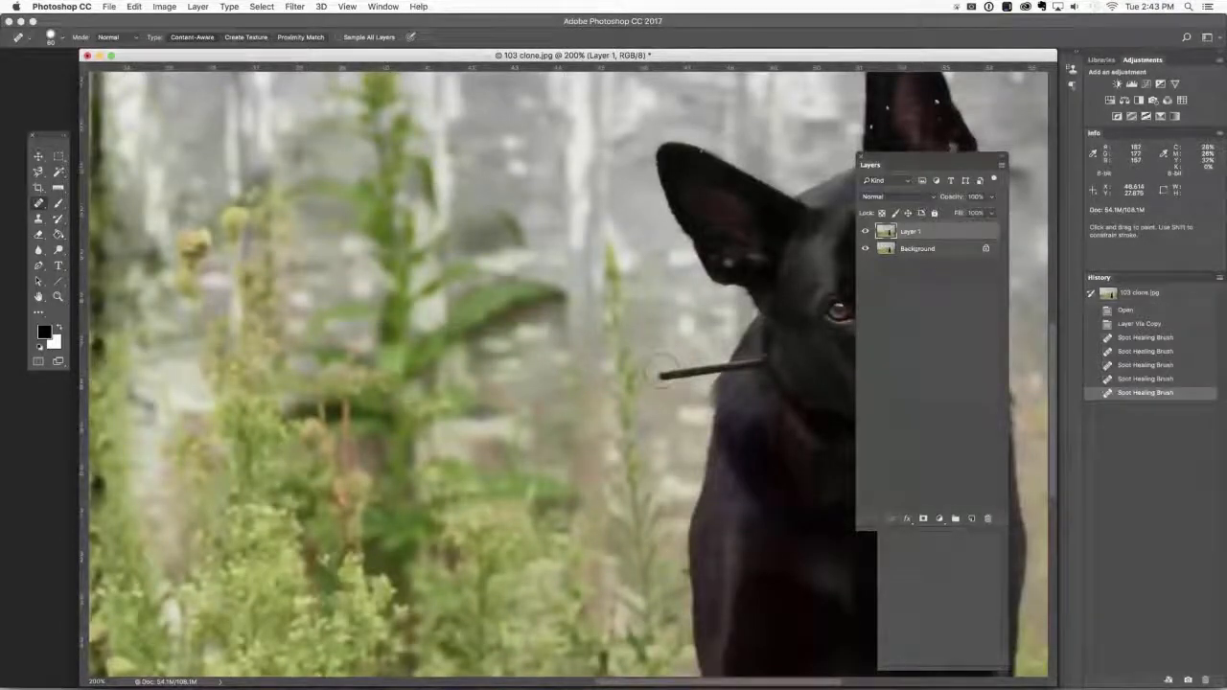
mouse_move(661, 373)
left_mouse_down()
mouse_move(758, 362)
mouse_move(717, 365)
left_mouse_up()
key("bracketleft")
key("bracketleft")
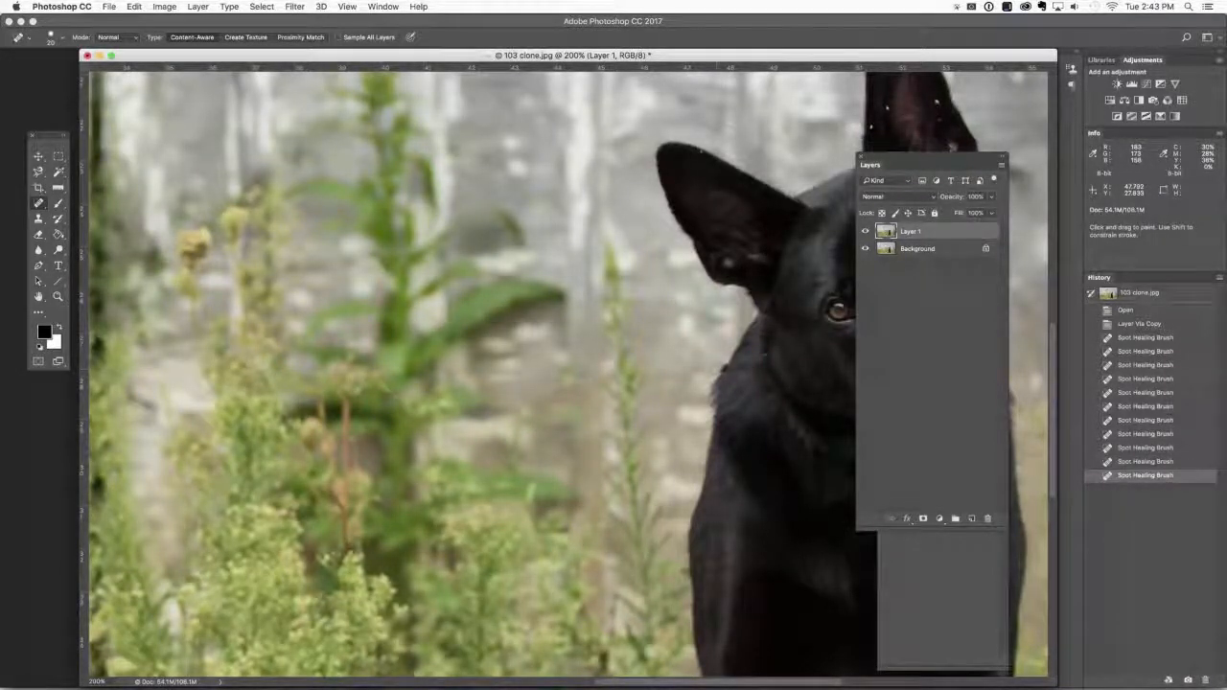
left_click_drag(717, 367, 718, 365)
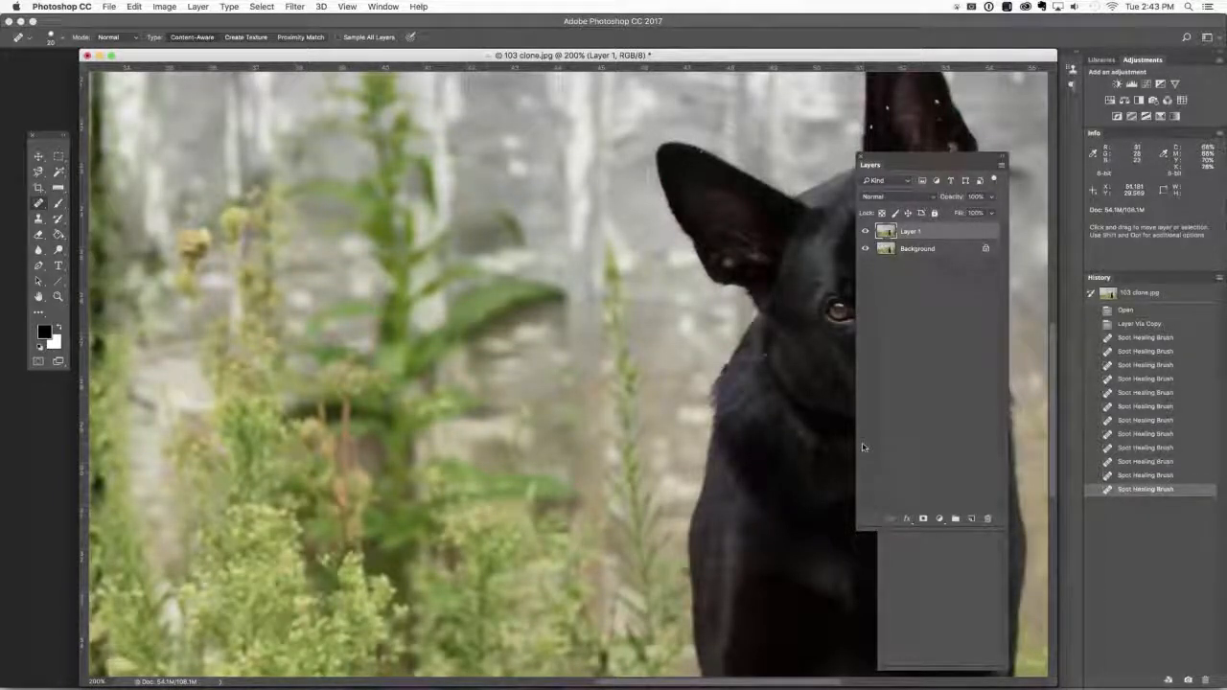
Compare the whole photo with and without the healed layer.
key("super+minus")
key("super+minus")
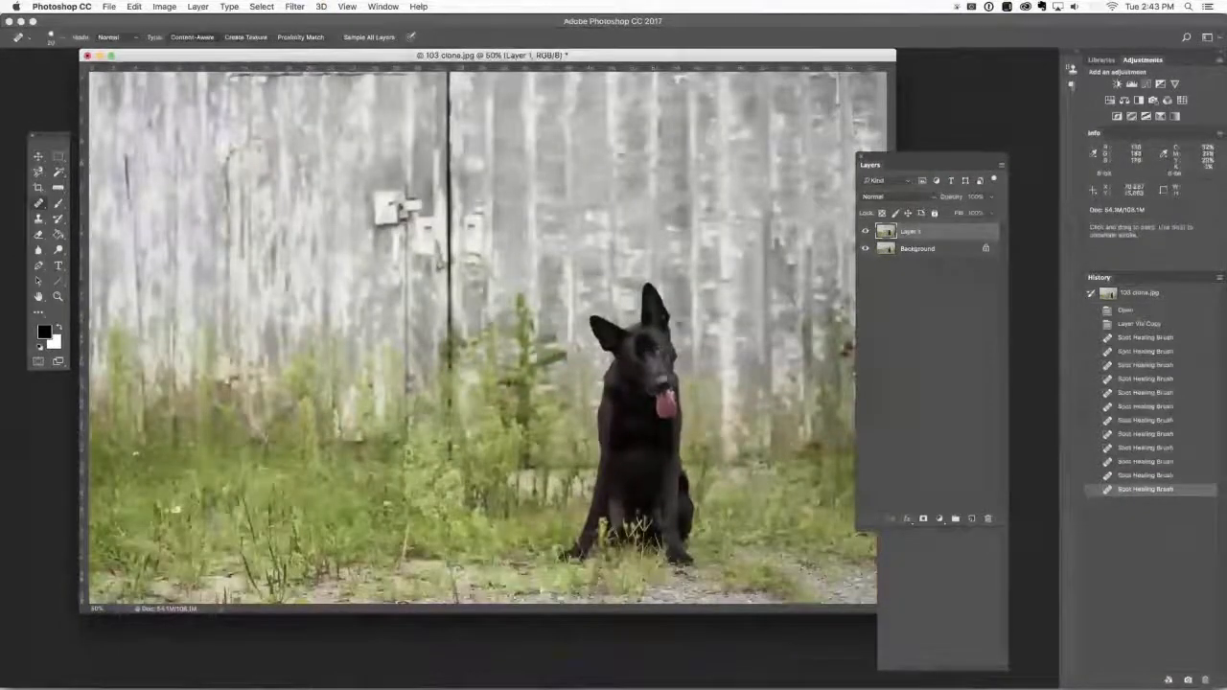
left_click(865, 232)
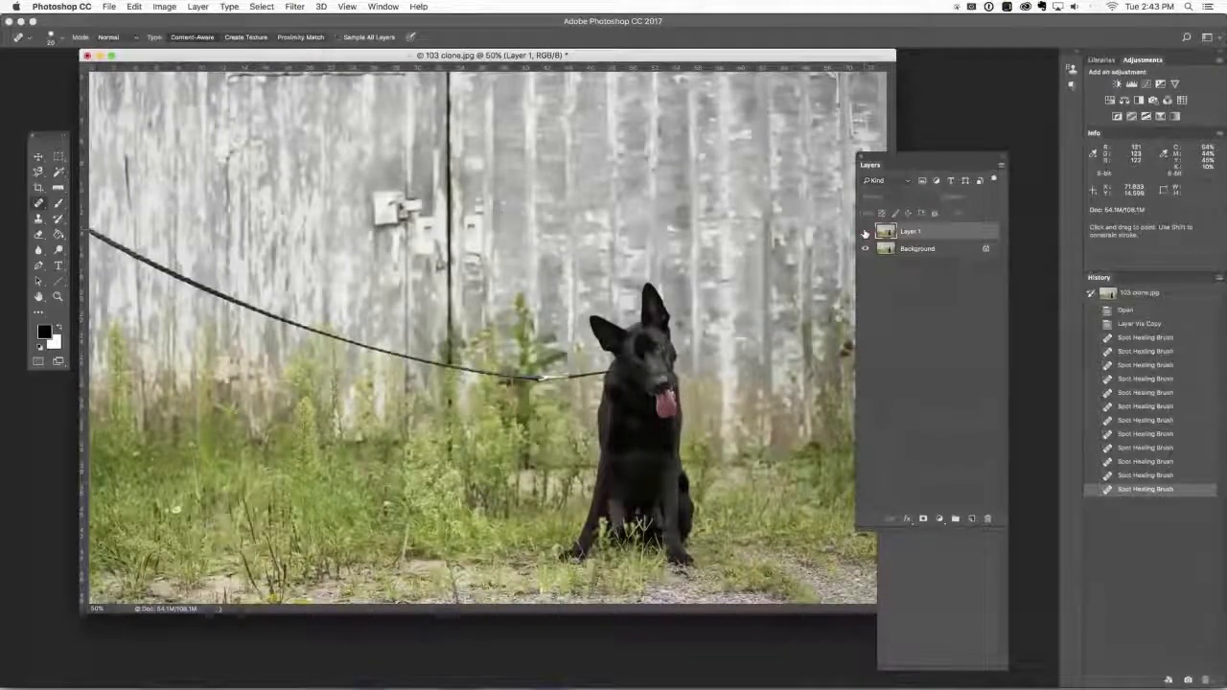
left_click(864, 232)
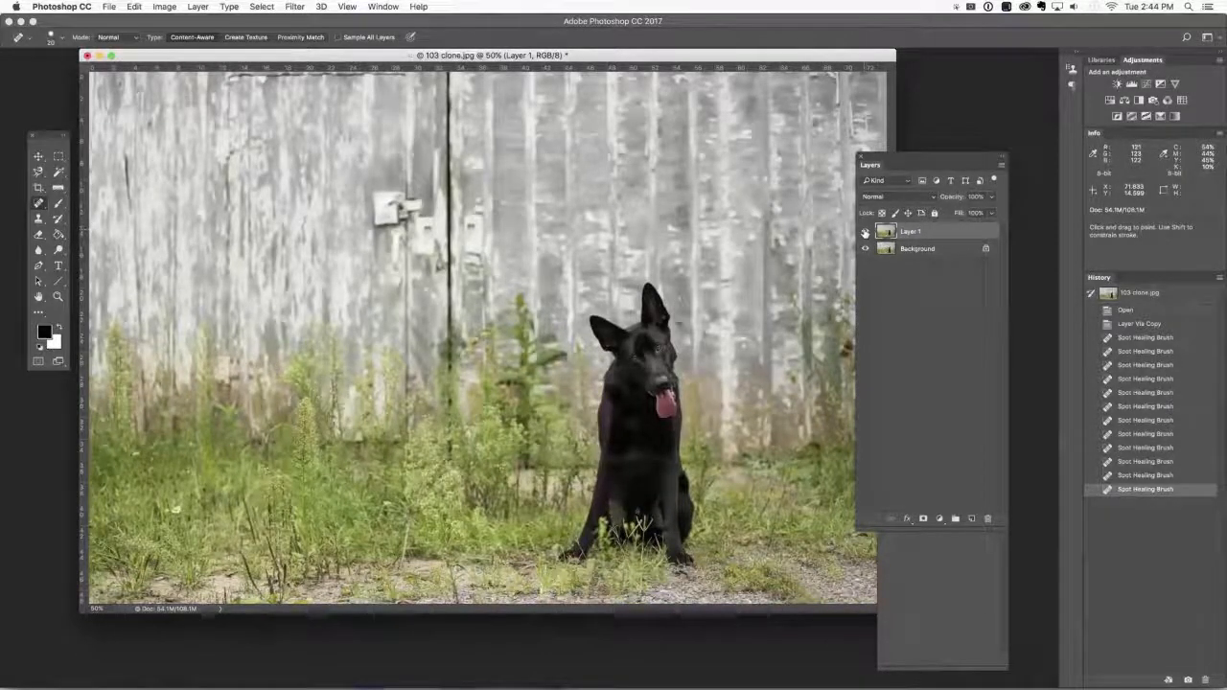
left_click(865, 232)
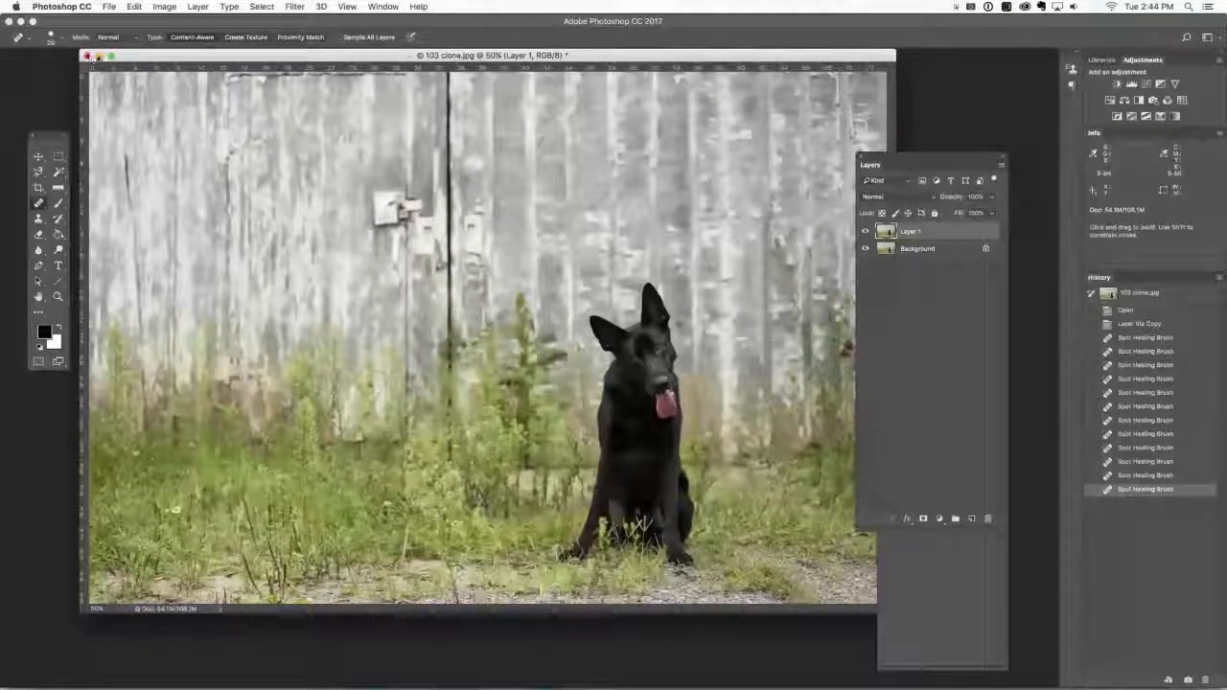
Minimize 103 clone.jpg and bring up 104 patch heal.jpg.
left_click(99, 56)
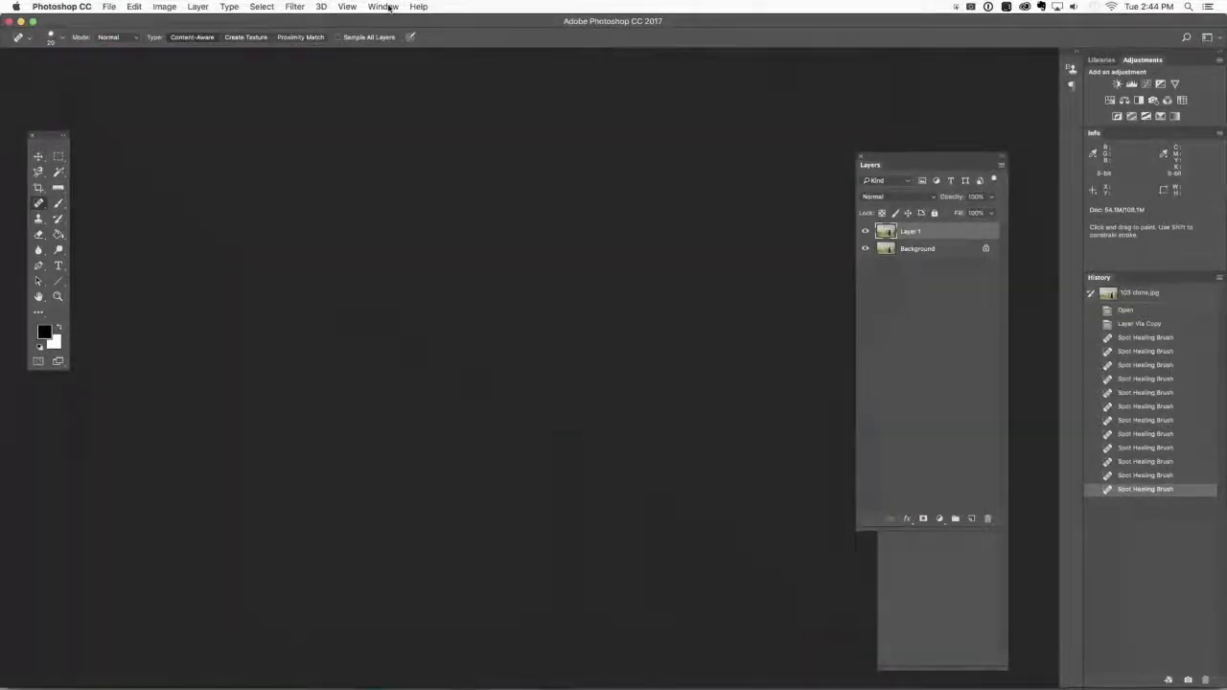
left_click(385, 7)
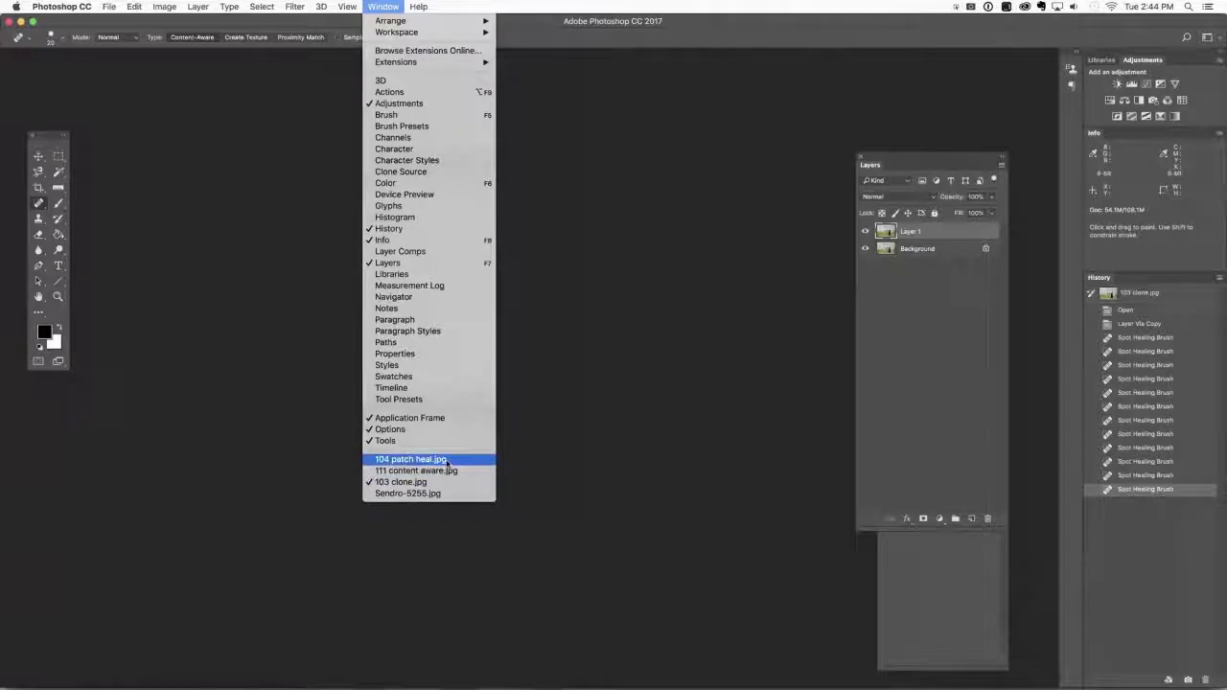
left_click(444, 459)
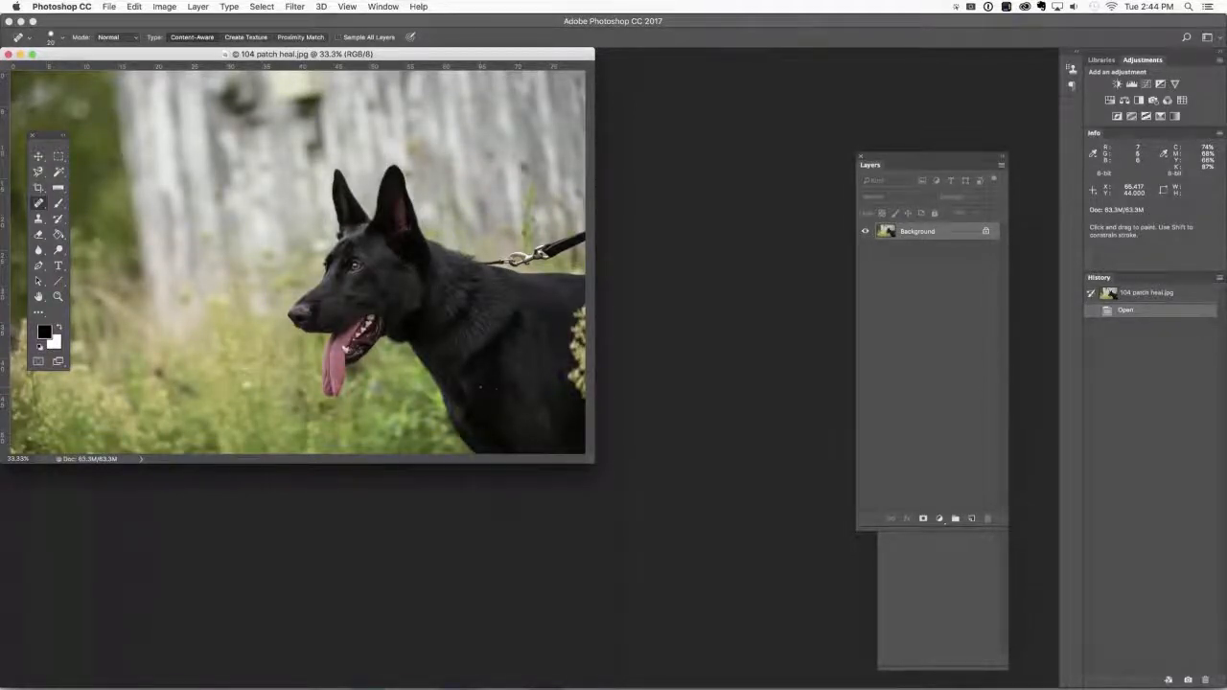
Duplicate the background layer of the dog portrait and reposition its window so the leash behind the neck is unobstructed.
key("ctrl+j")
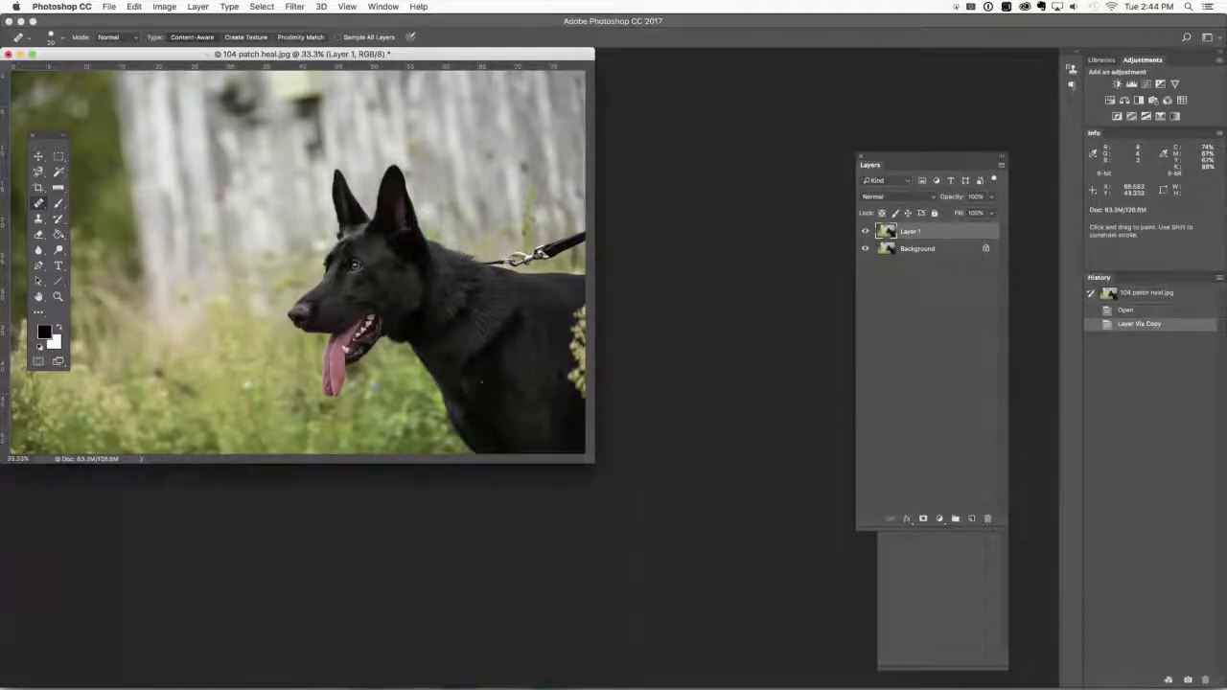
key("super+equal")
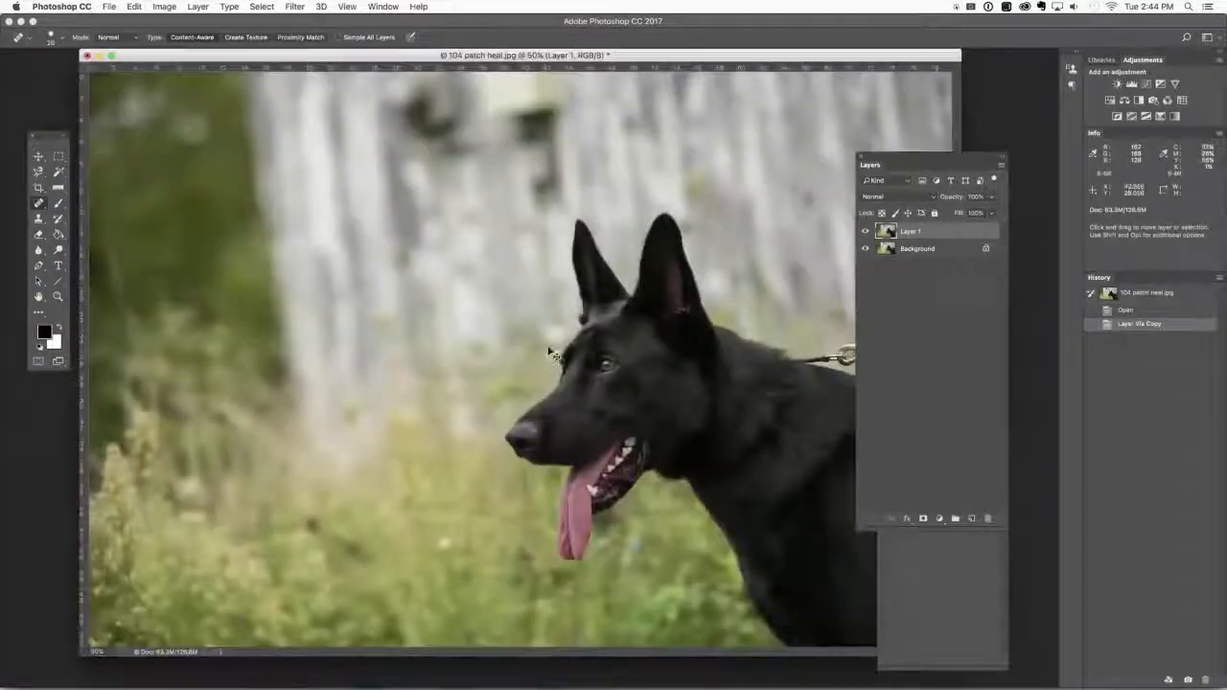
key("space")
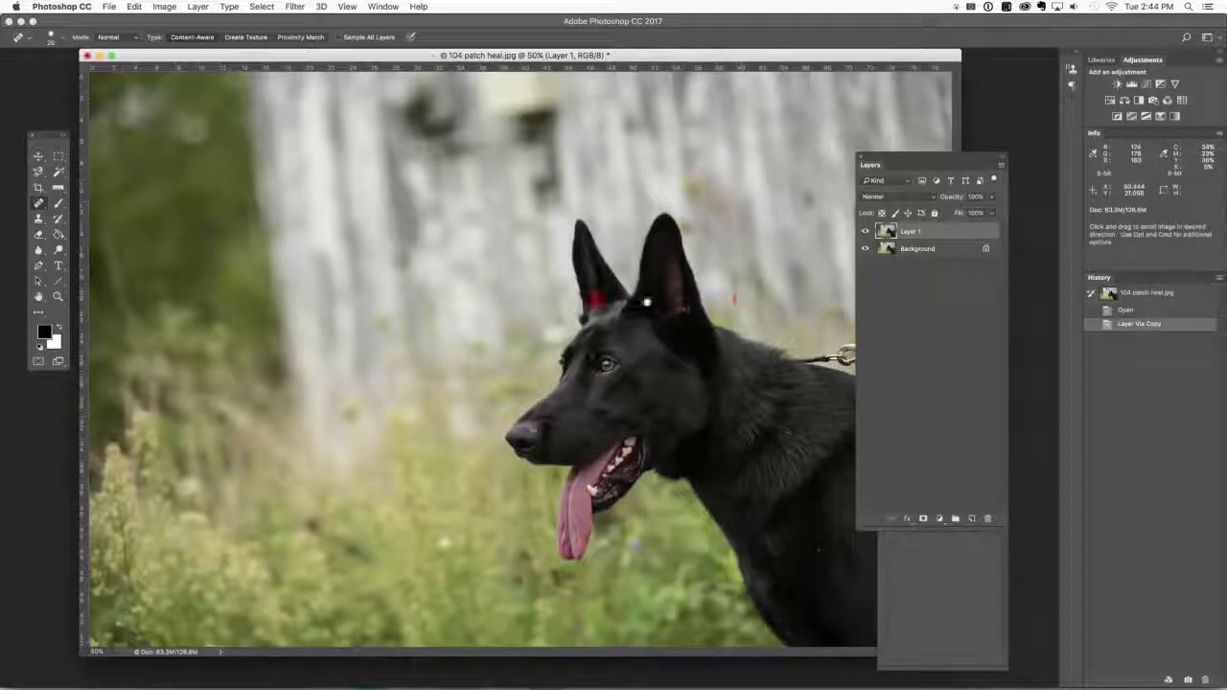
left_click_drag(708, 55, 490, 63)
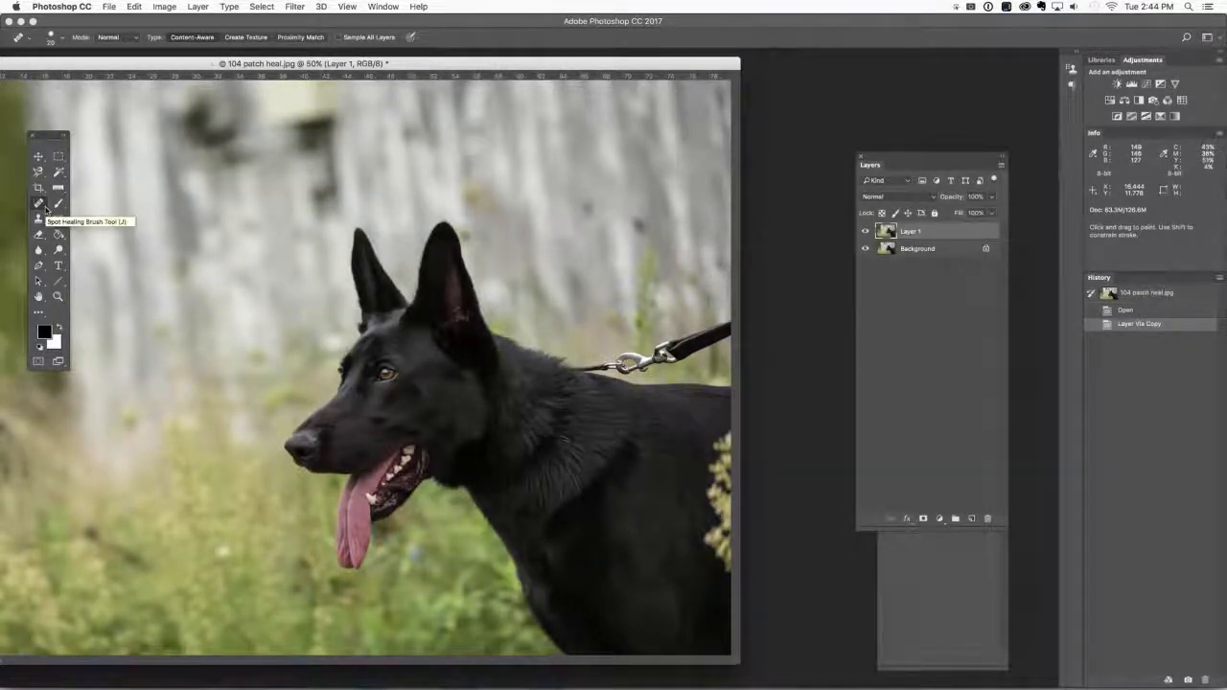
Remove the black leash strap behind the dog with the Patch tool in Content-Aware mode, using the blurred fence above it as the source.
key("shift+j")
key("shift+j")
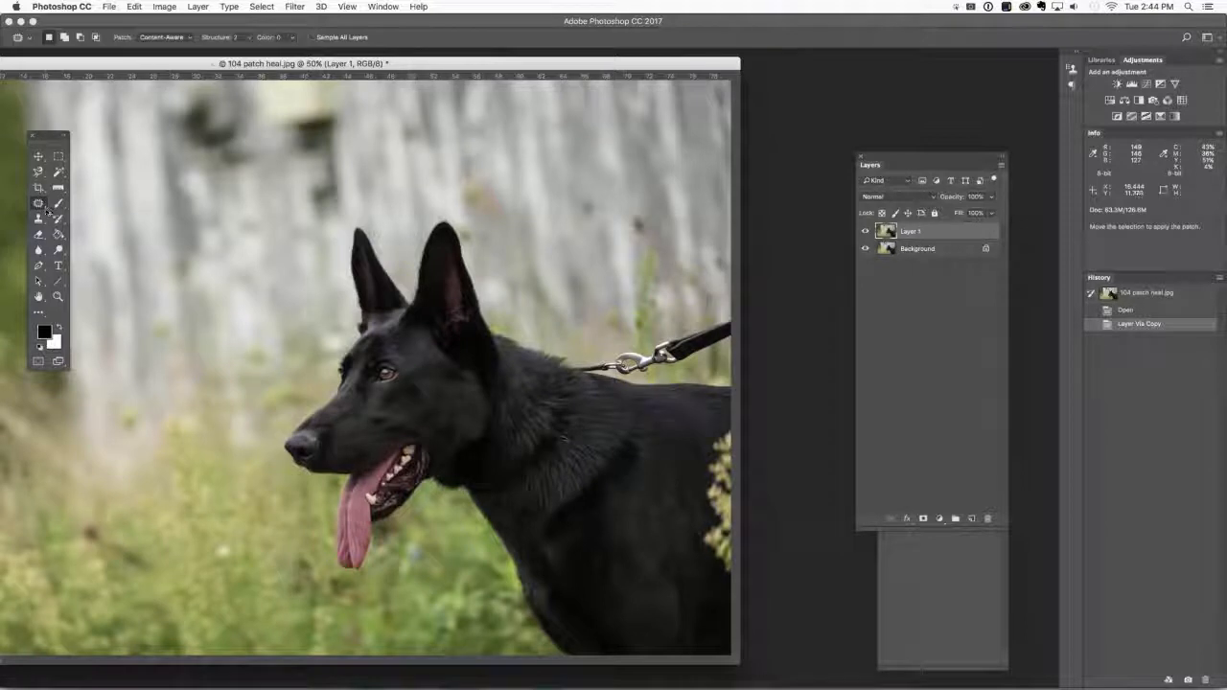
left_click(45, 209)
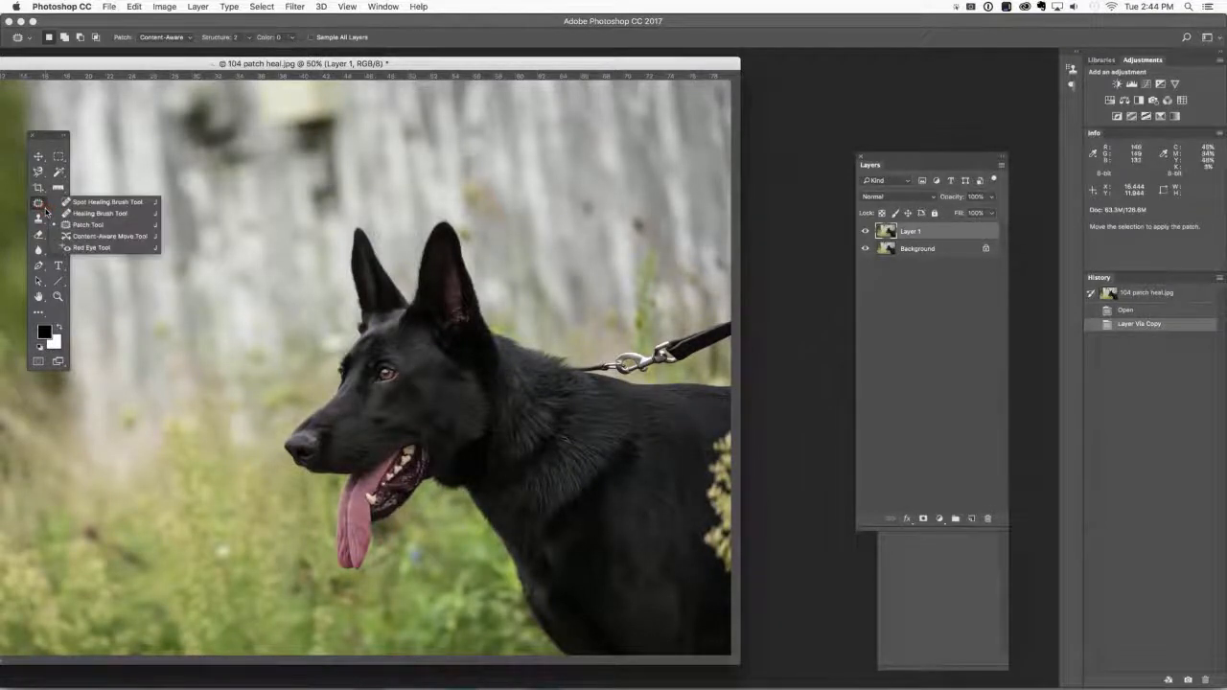
left_click(87, 226)
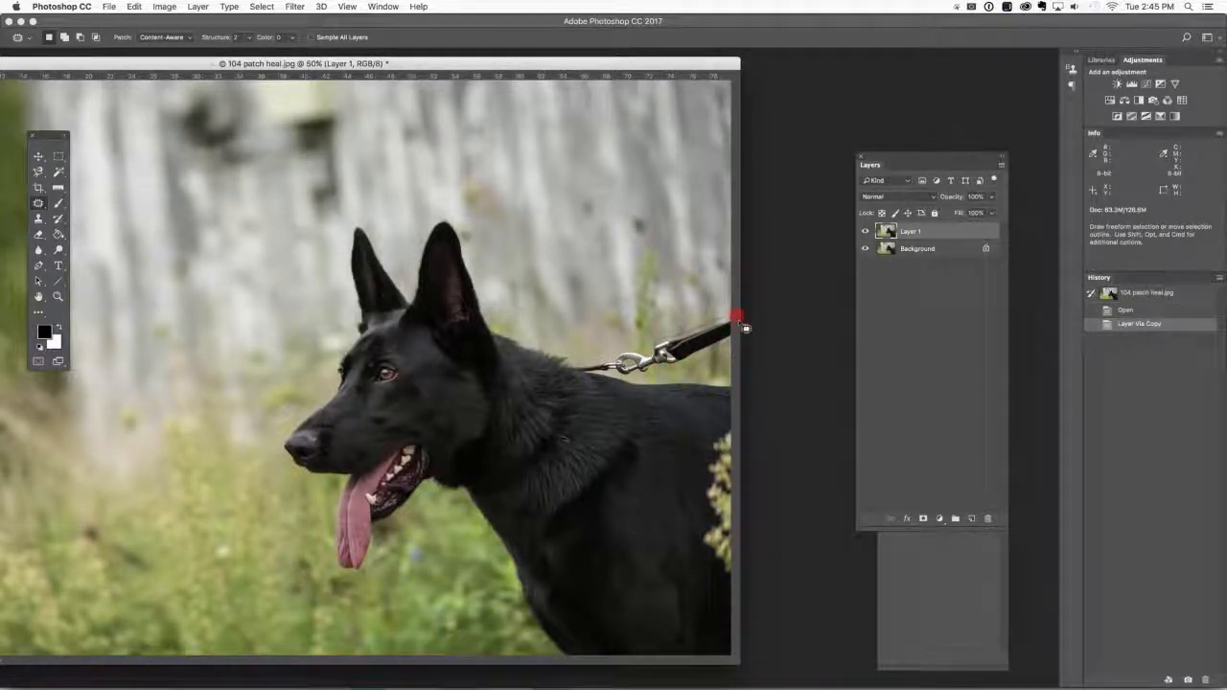
mouse_move(745, 327)
left_mouse_down()
mouse_move(721, 311)
mouse_move(738, 331)
left_mouse_up()
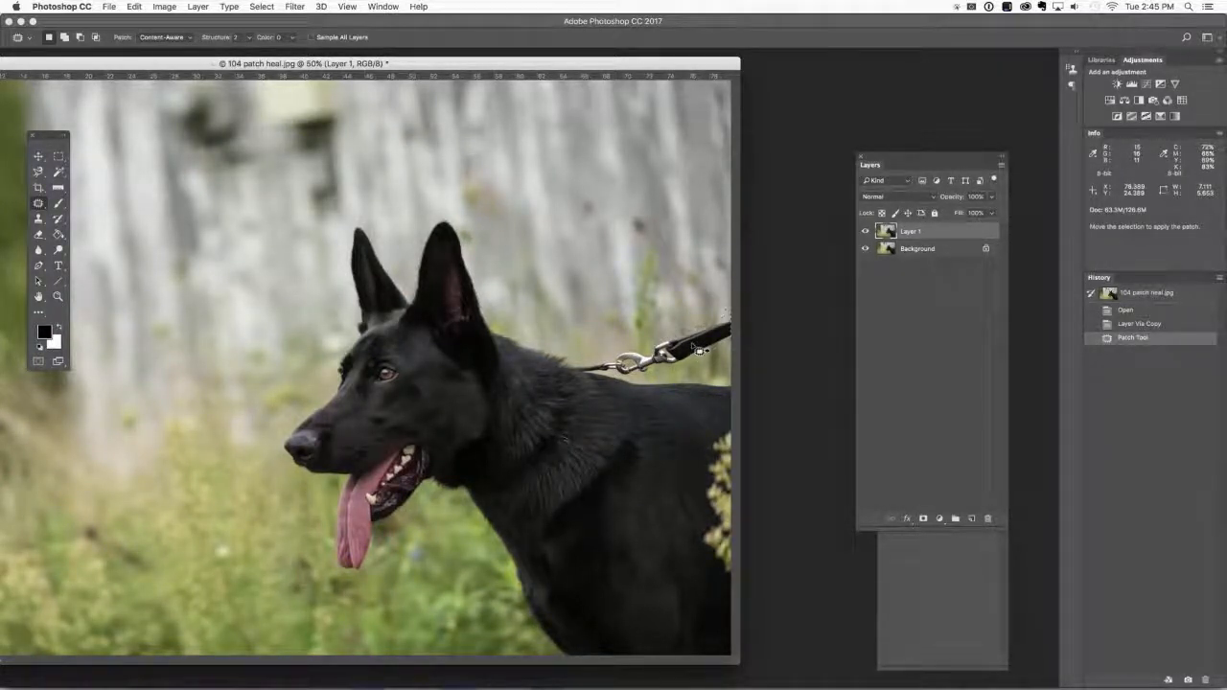
left_click_drag(700, 350, 686, 301)
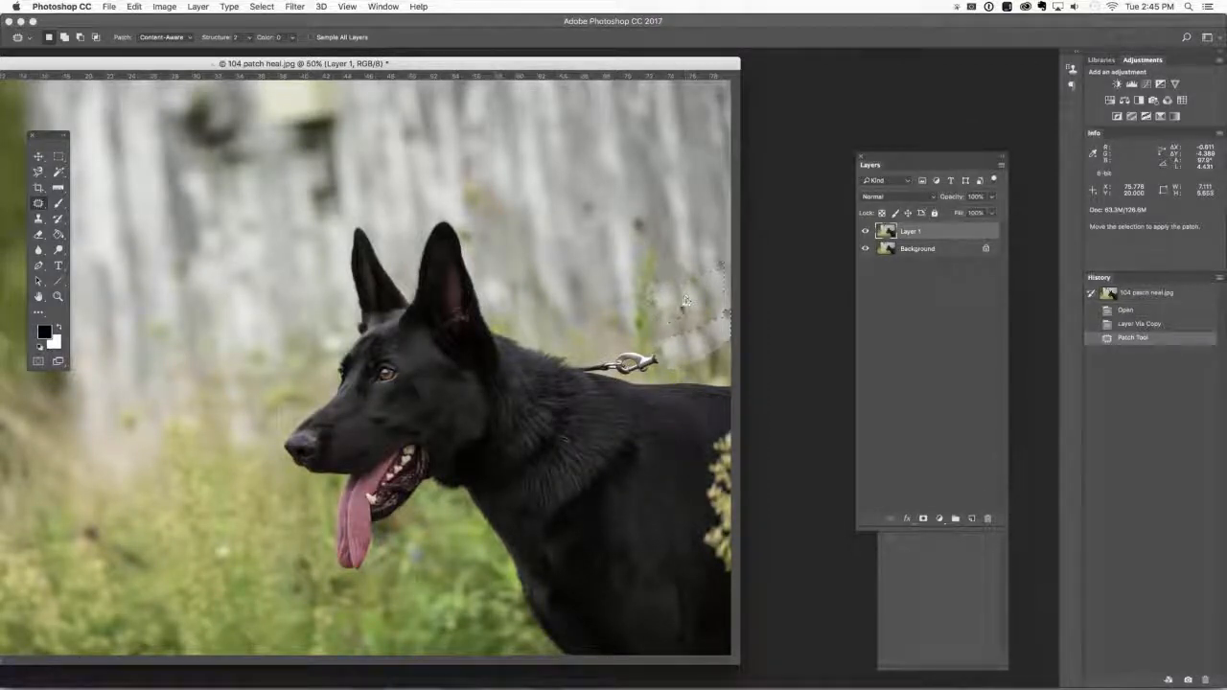
key("super+d")
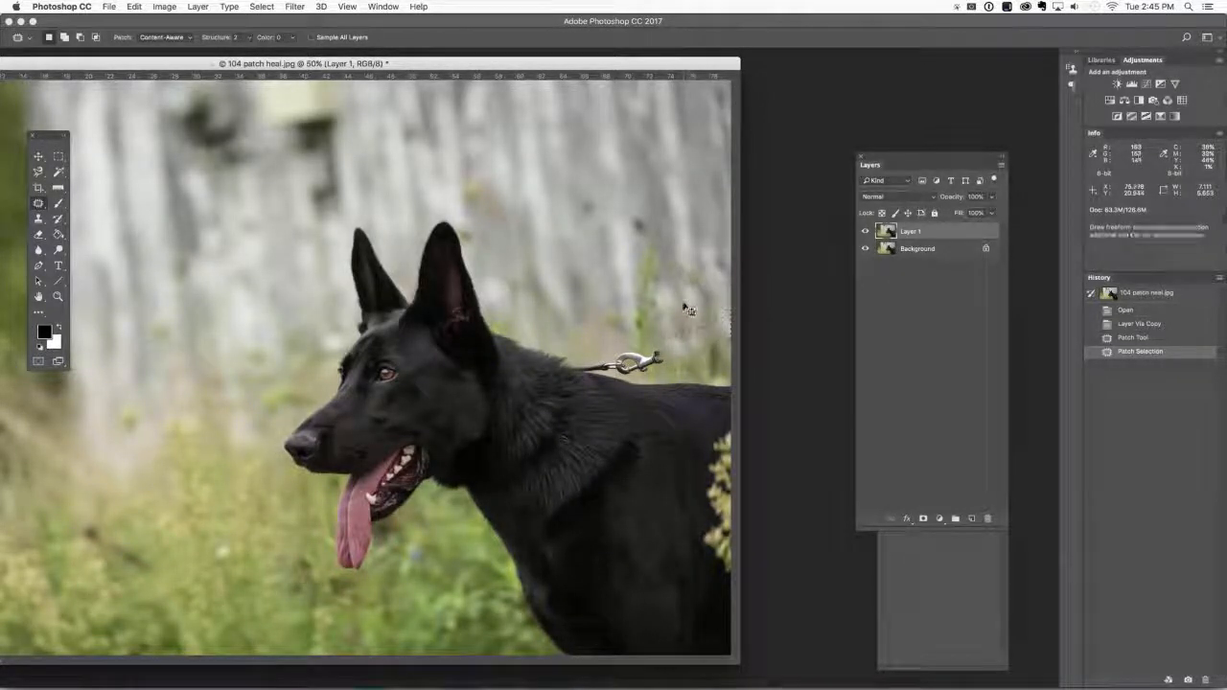
Patch out the metal leash clip above the dog's back using nearby blurred background, and clear the selection.
key("super+d")
mouse_move(651, 353)
left_mouse_down()
mouse_move(619, 353)
mouse_move(606, 370)
mouse_move(623, 381)
mouse_move(649, 380)
mouse_move(674, 353)
mouse_move(645, 346)
mouse_move(624, 358)
mouse_move(627, 322)
mouse_move(595, 321)
mouse_move(633, 313)
mouse_move(530, 320)
left_mouse_up()
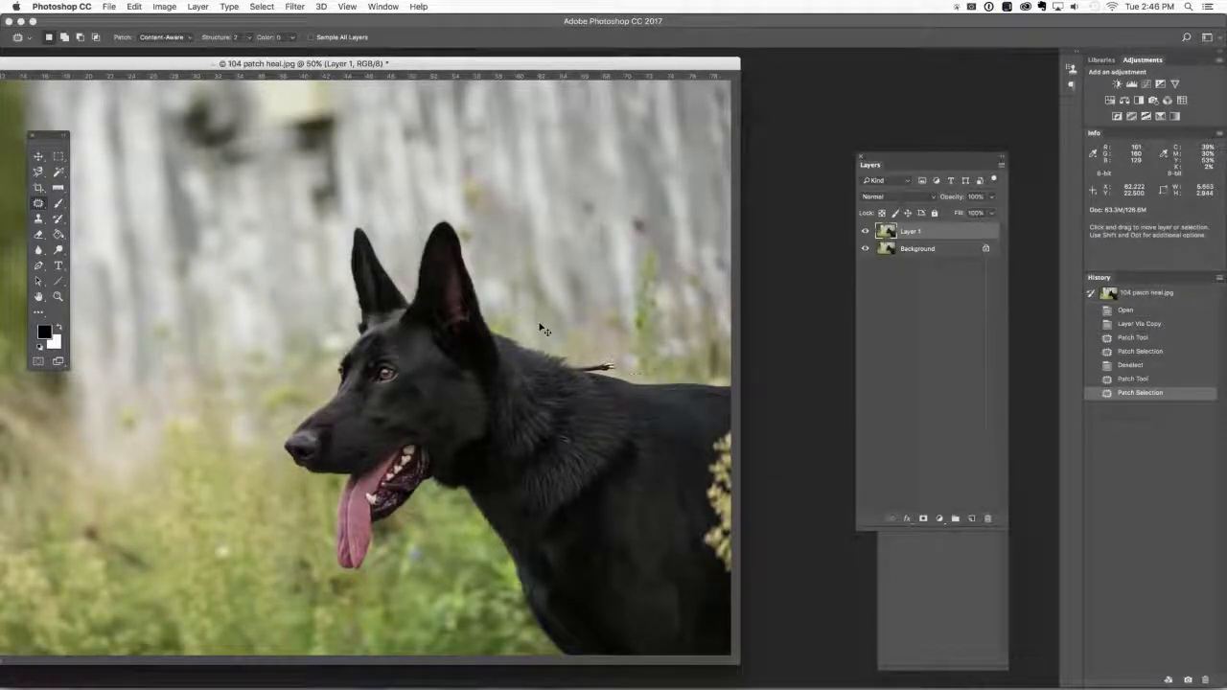
key("super+d")
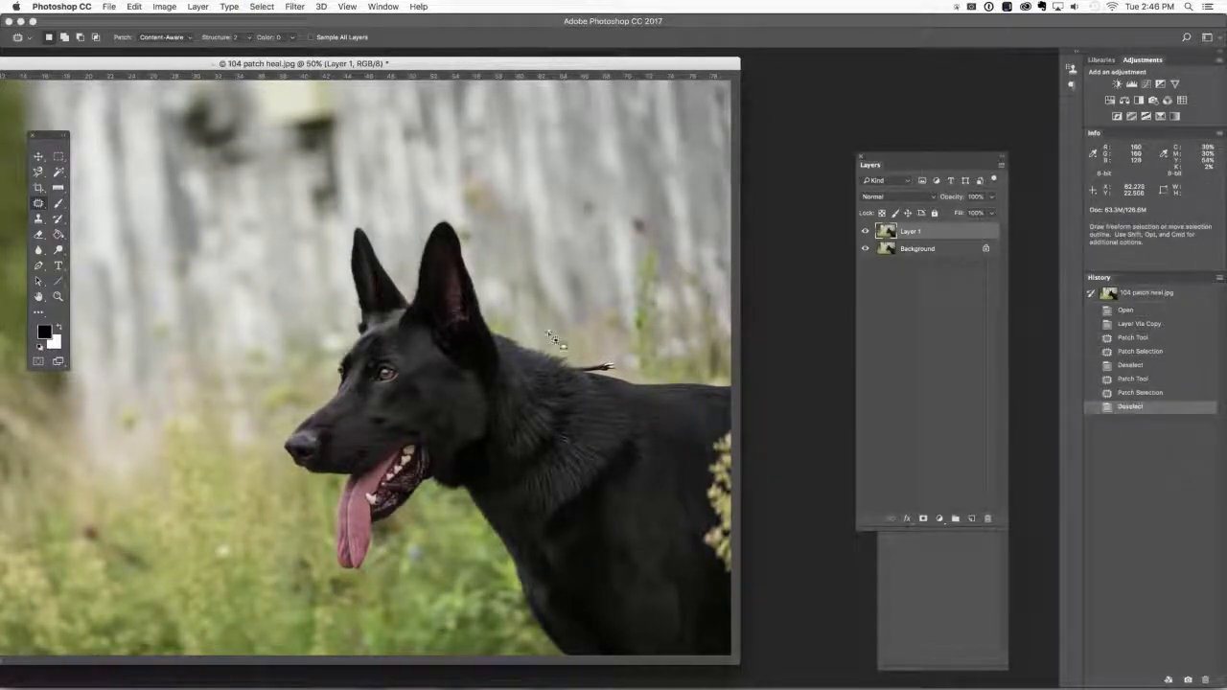
Patch away the remaining collar stub on the dog's back with the background just above it, working at 66.7% magnification.
key("super+equal")
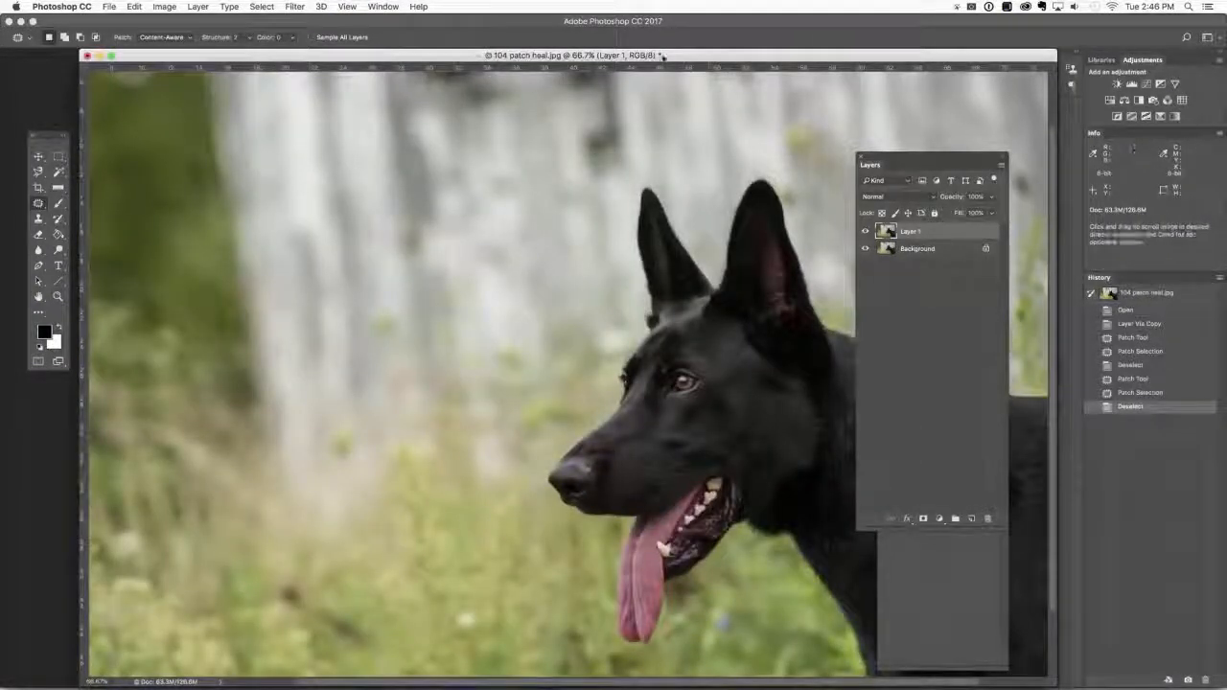
left_click_drag(661, 55, 247, 21)
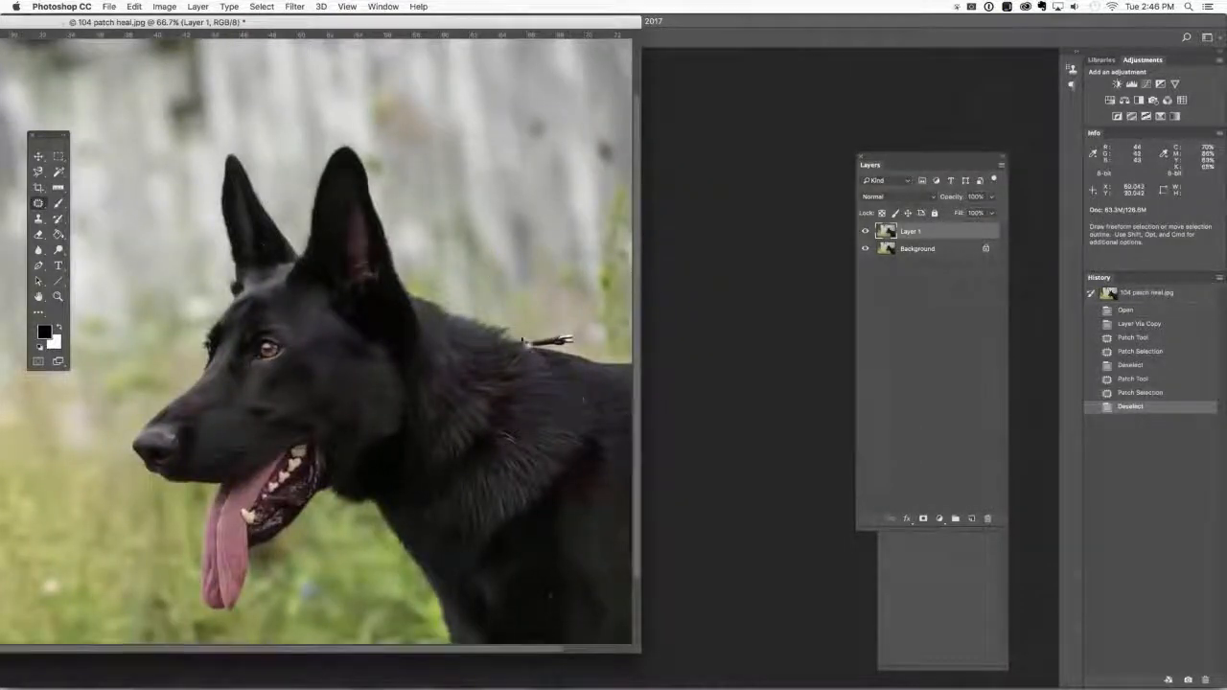
mouse_move(547, 355)
left_mouse_down()
mouse_move(587, 349)
mouse_move(582, 338)
mouse_move(519, 336)
mouse_move(551, 319)
left_mouse_up()
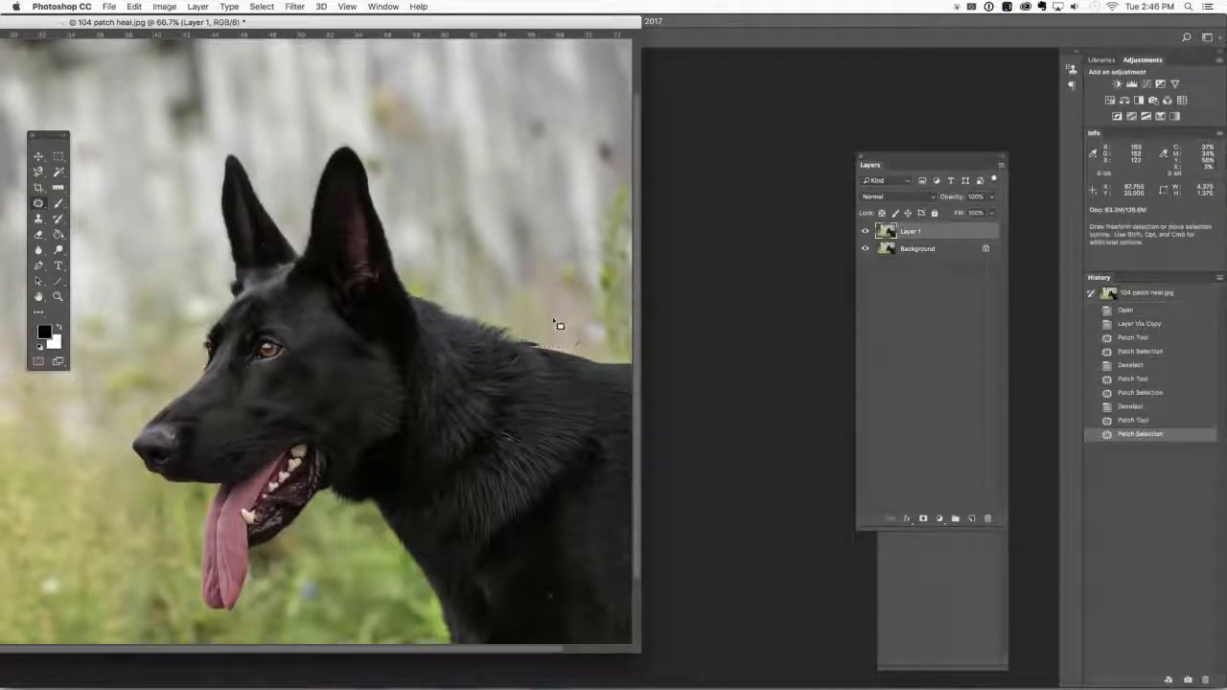
key("super+d")
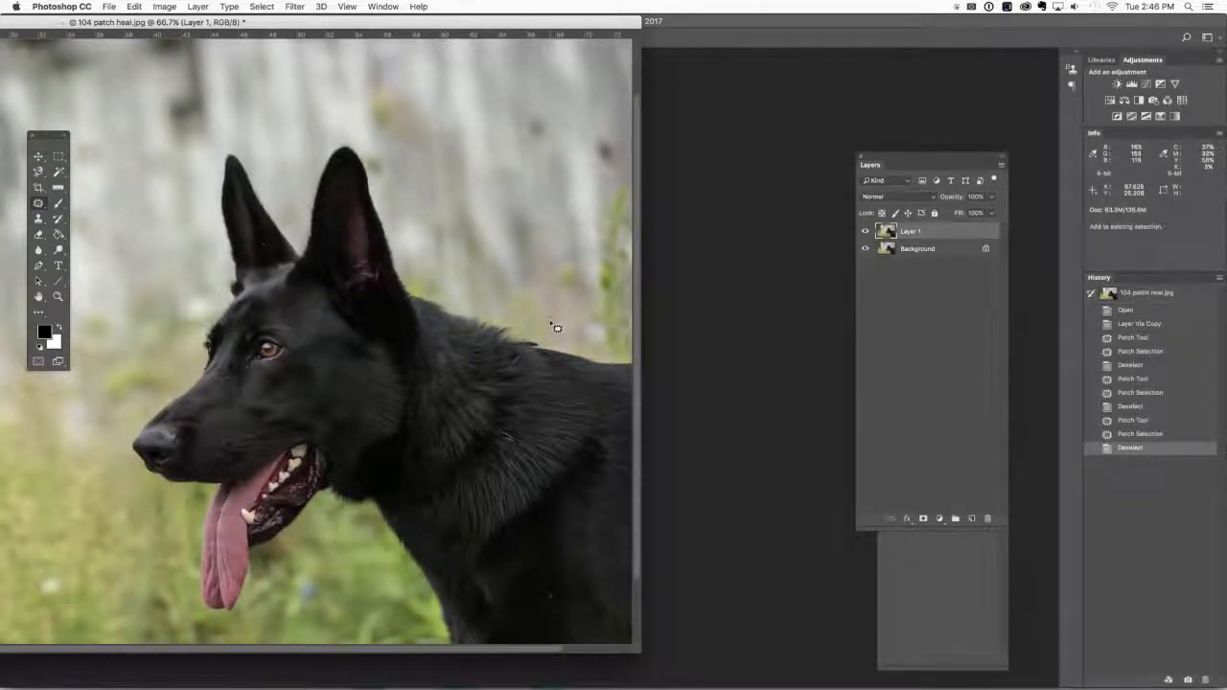
Smooth the leftover bump along the dog's neckline with the Spot Healing Brush and compare the retouched layer with the original.
key("shift+j")
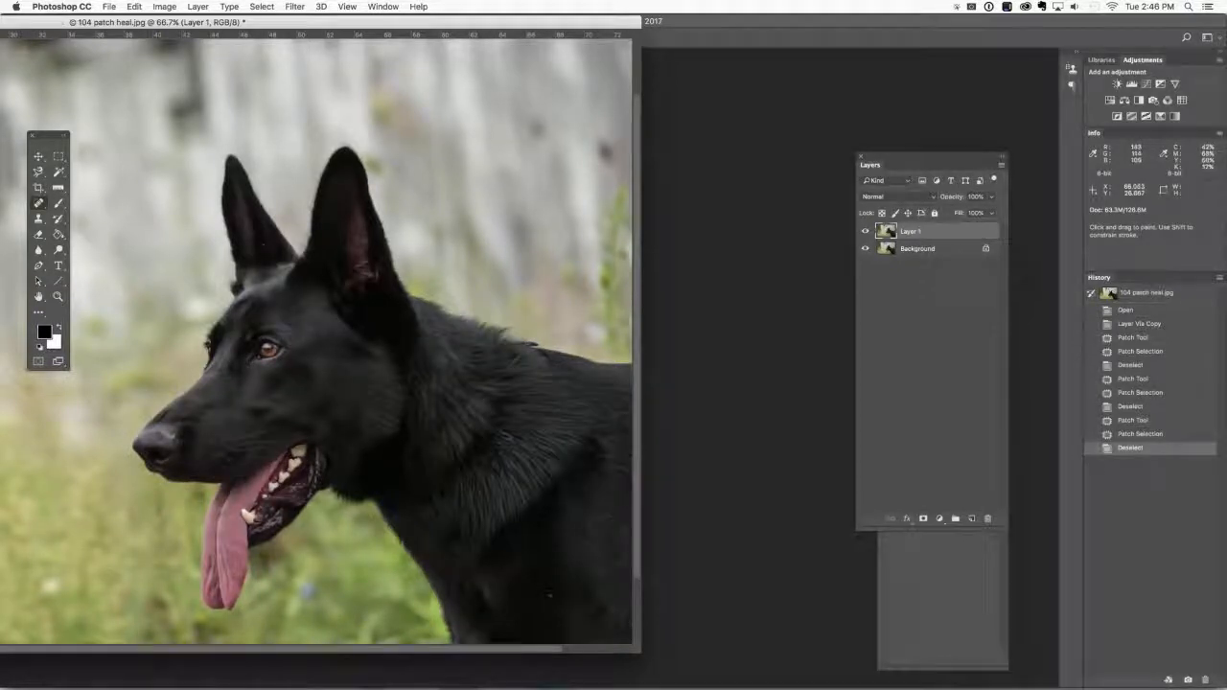
left_click(533, 343)
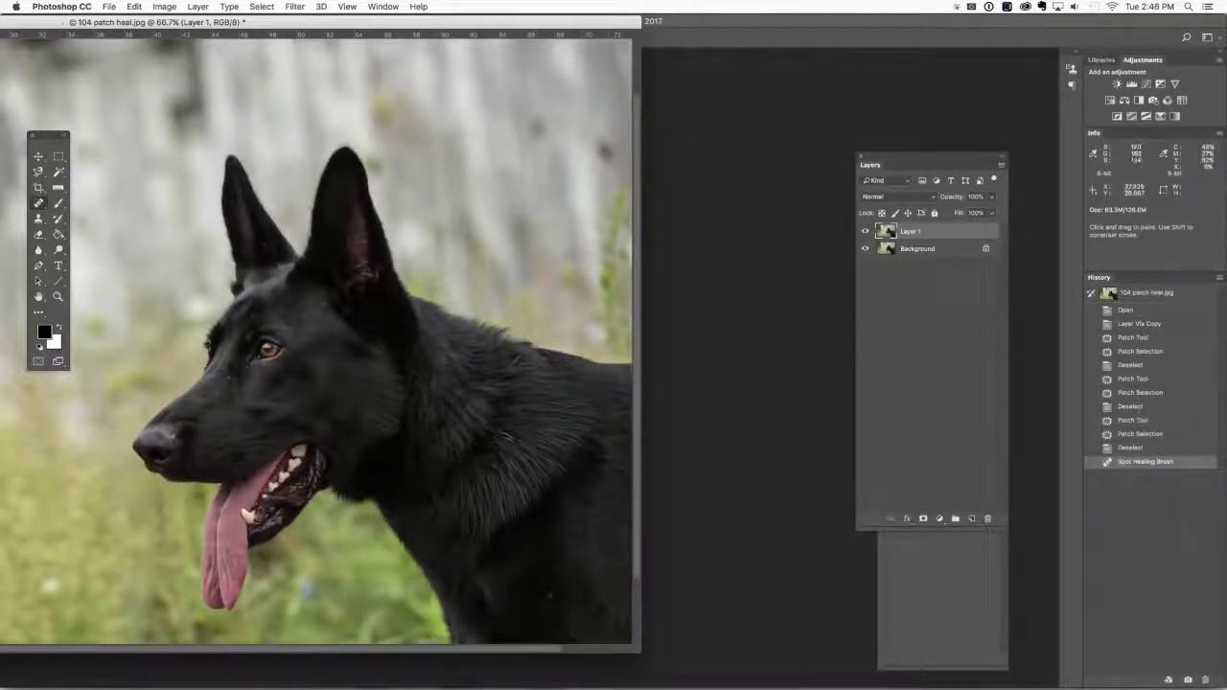
left_click(534, 342)
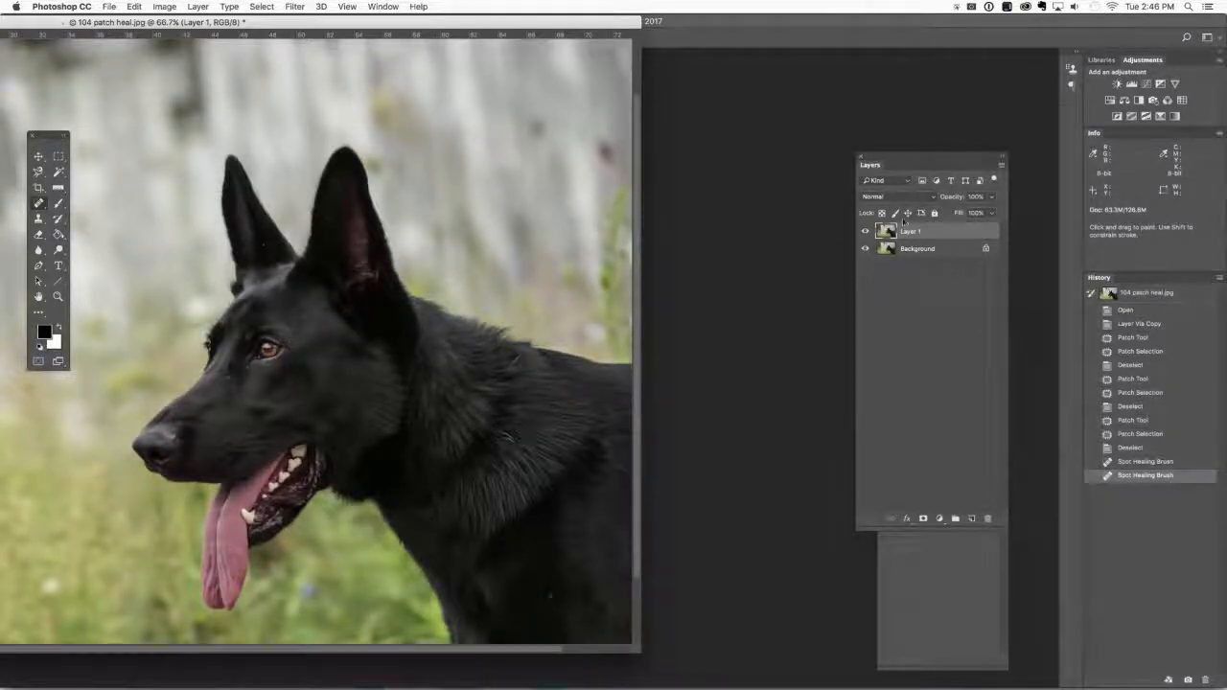
left_click(866, 233)
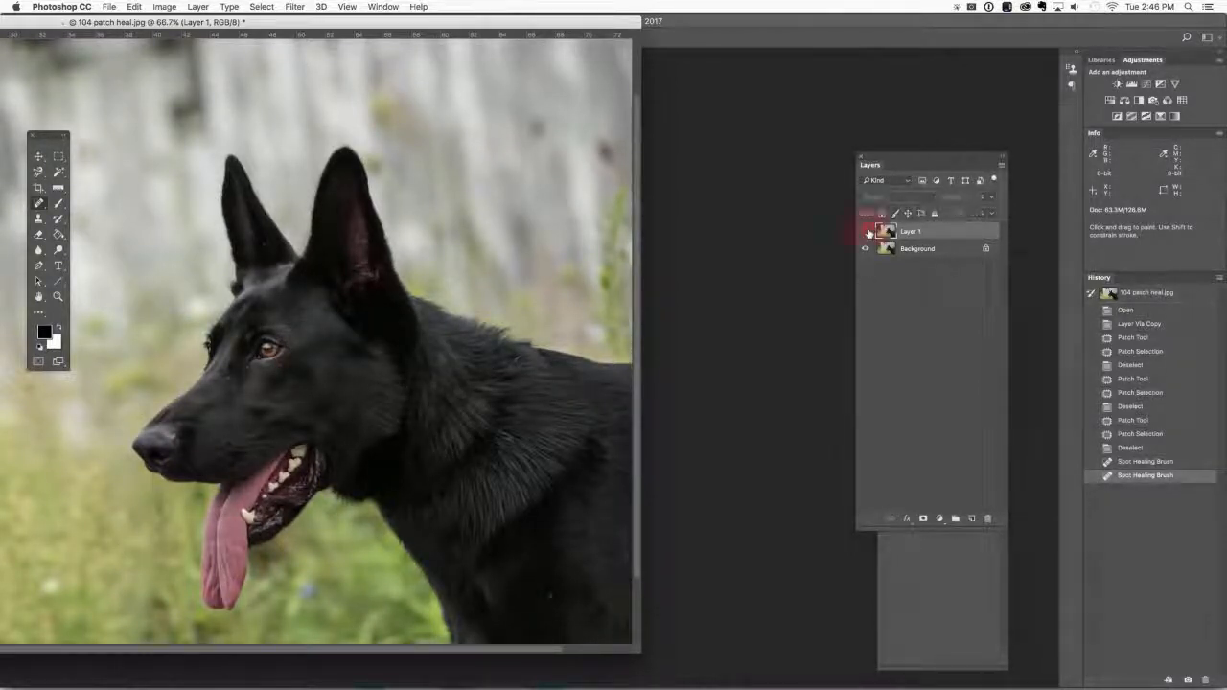
left_click(867, 233)
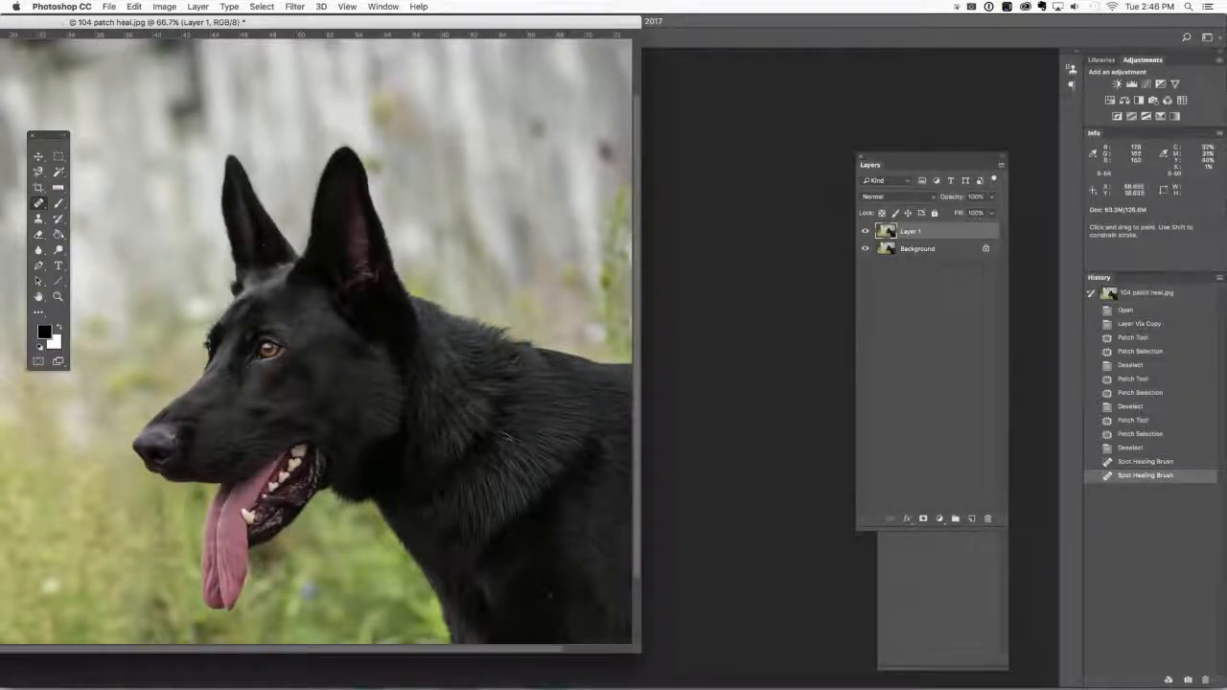
Bring up 111 content aware.jpg and duplicate its background layer.
left_click(382, 6)
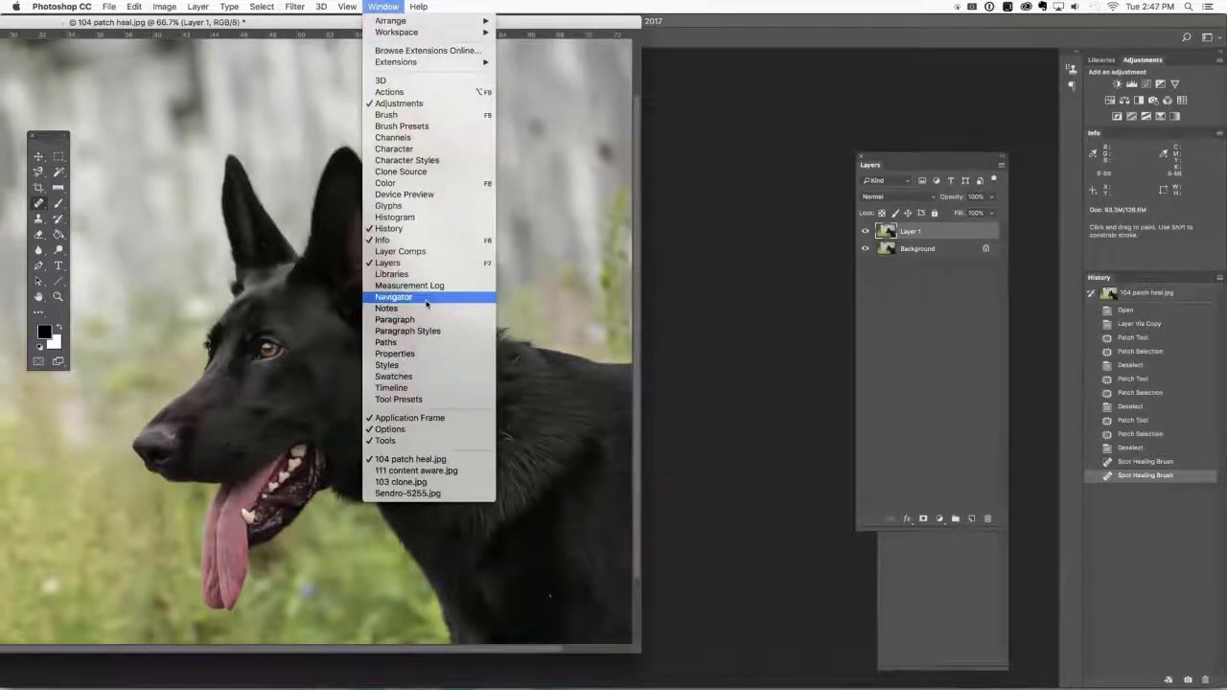
left_click(440, 470)
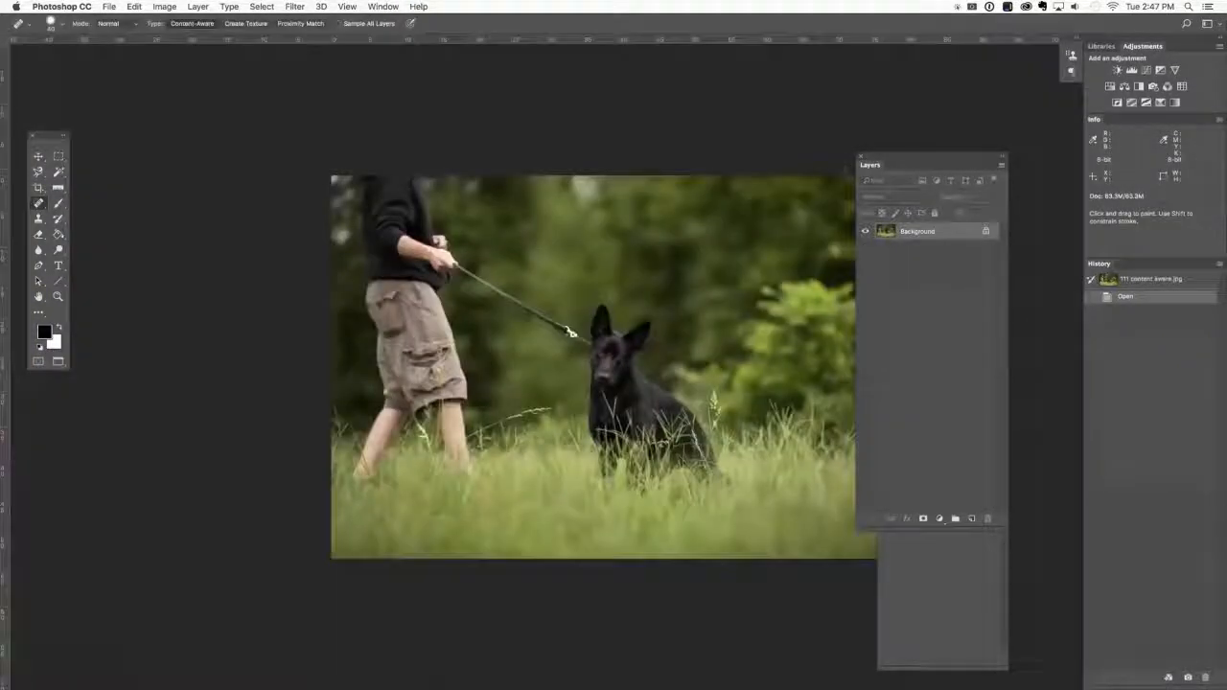
left_click_drag(547, 315, 536, 317)
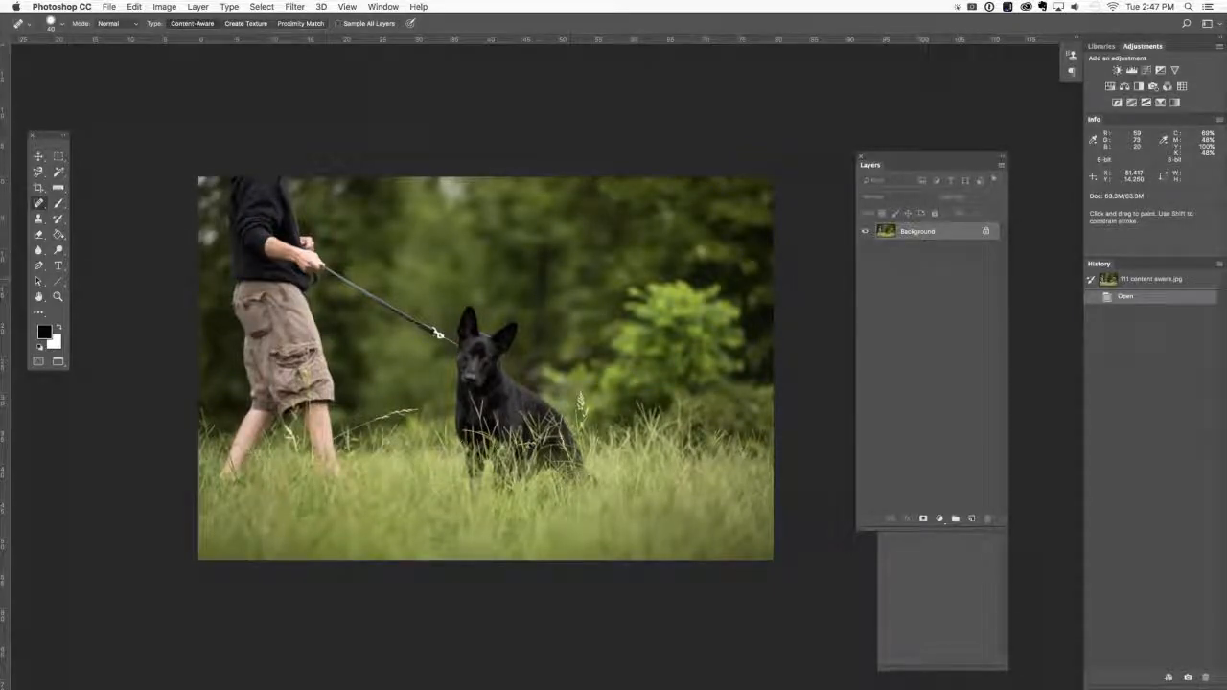
key("super+j")
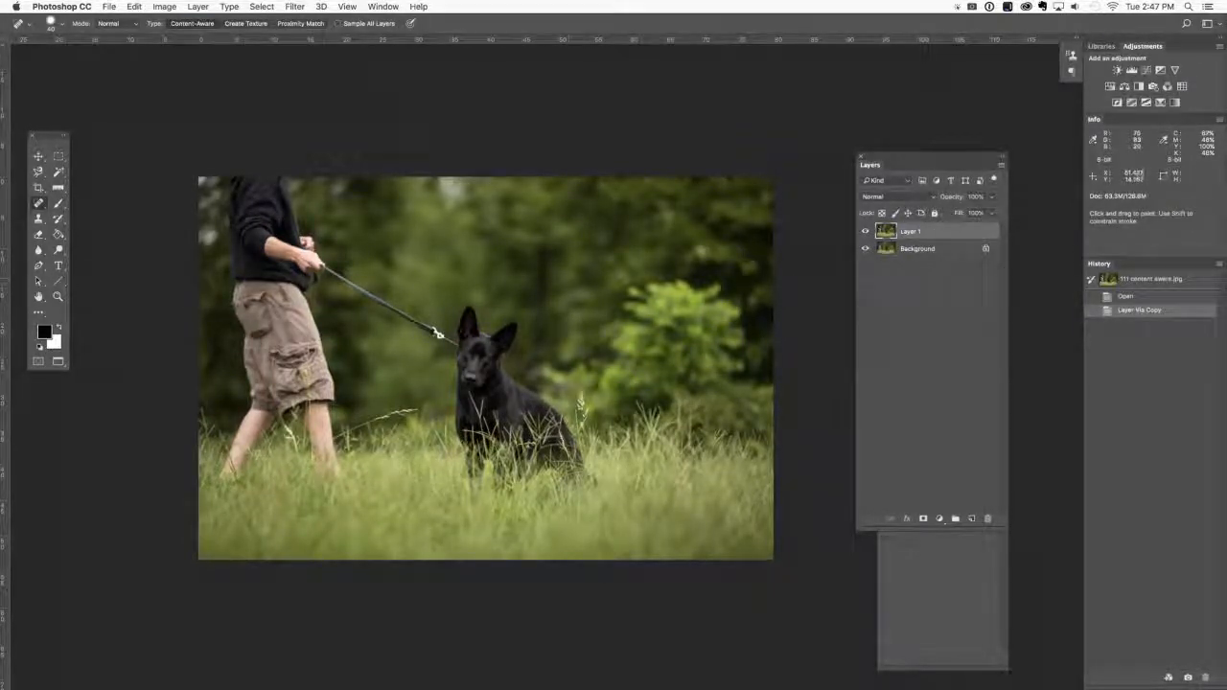
Paint out the long middle section of the leash between the handler and the dog with the Spot Healing Brush.
key("super+equal")
key("super+equal")
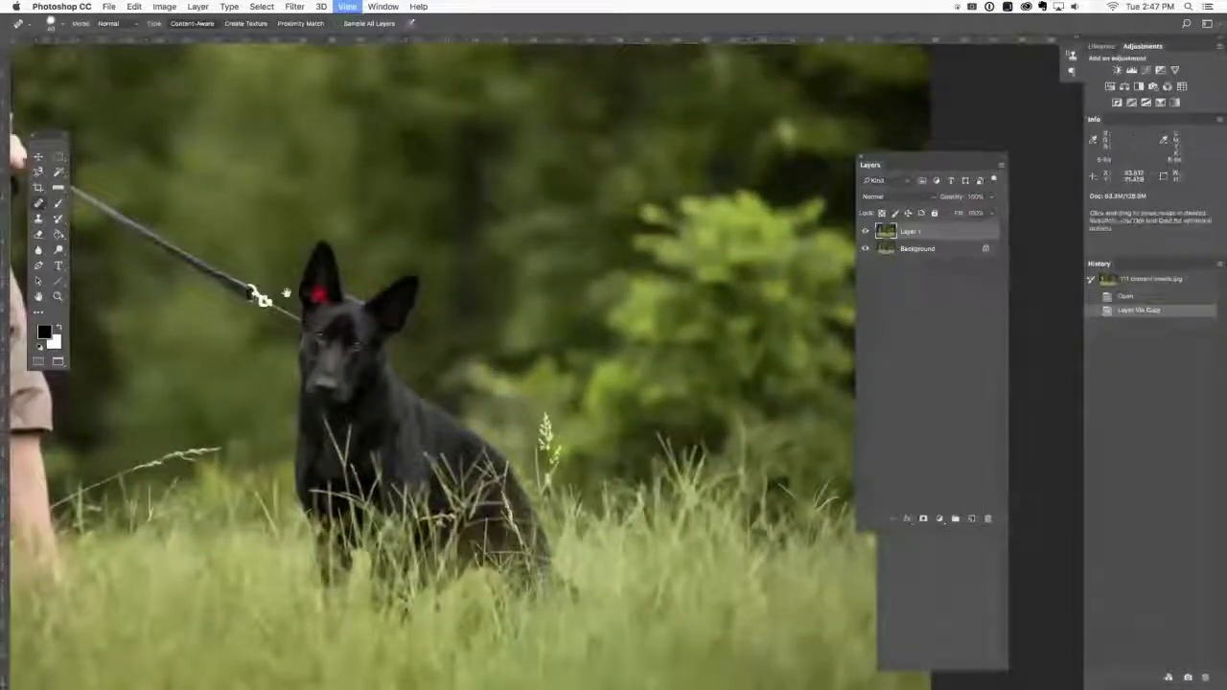
left_click_drag(287, 293, 804, 319)
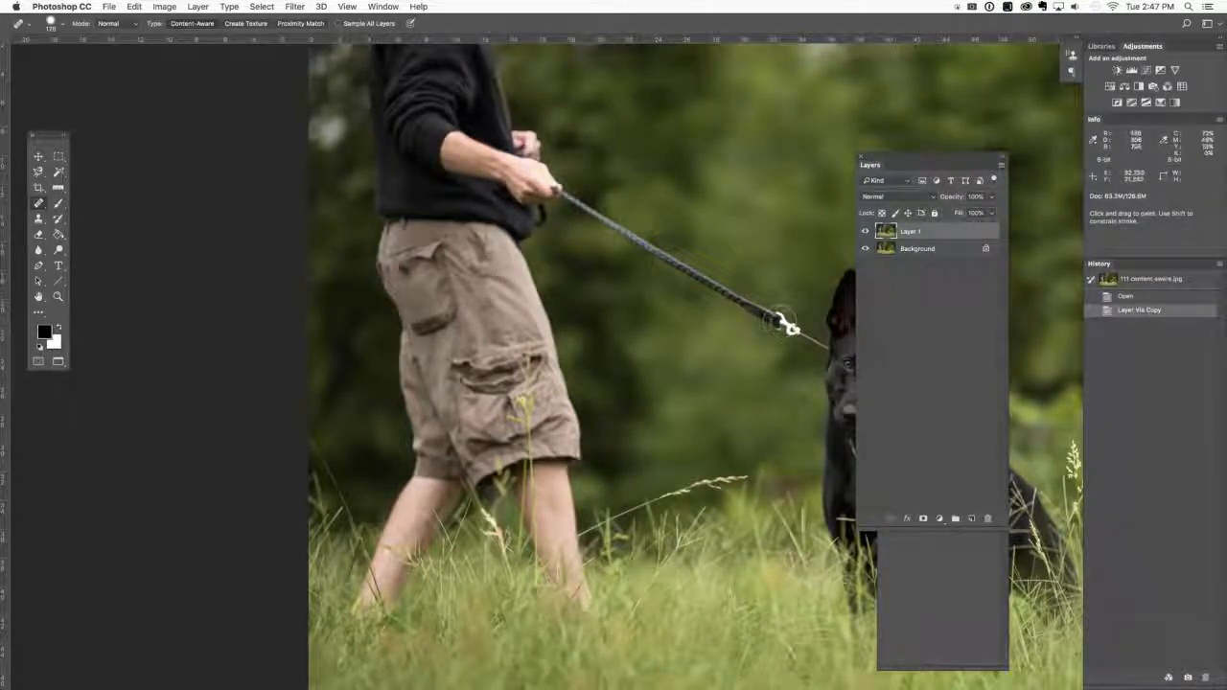
left_click_drag(788, 327, 587, 211)
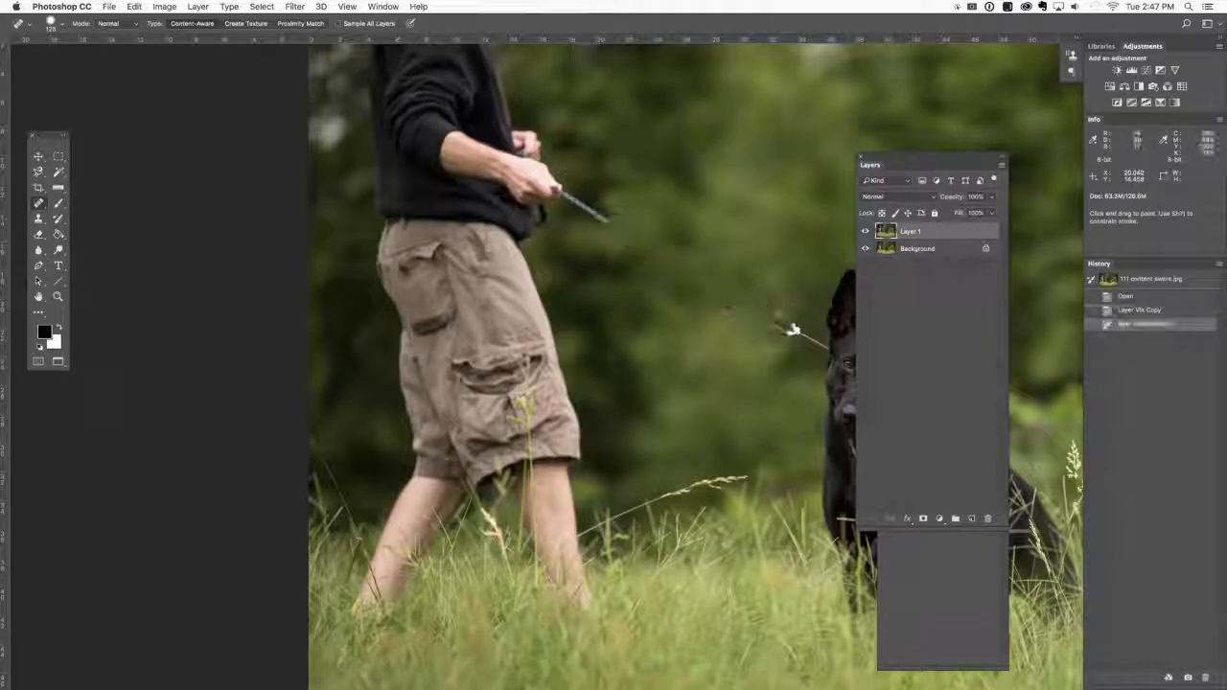
Heal away the leash clip and the thin remnants beside the dog's head with smaller Spot Healing Brush strokes.
left_click_drag(779, 320, 817, 345)
left_click(771, 310)
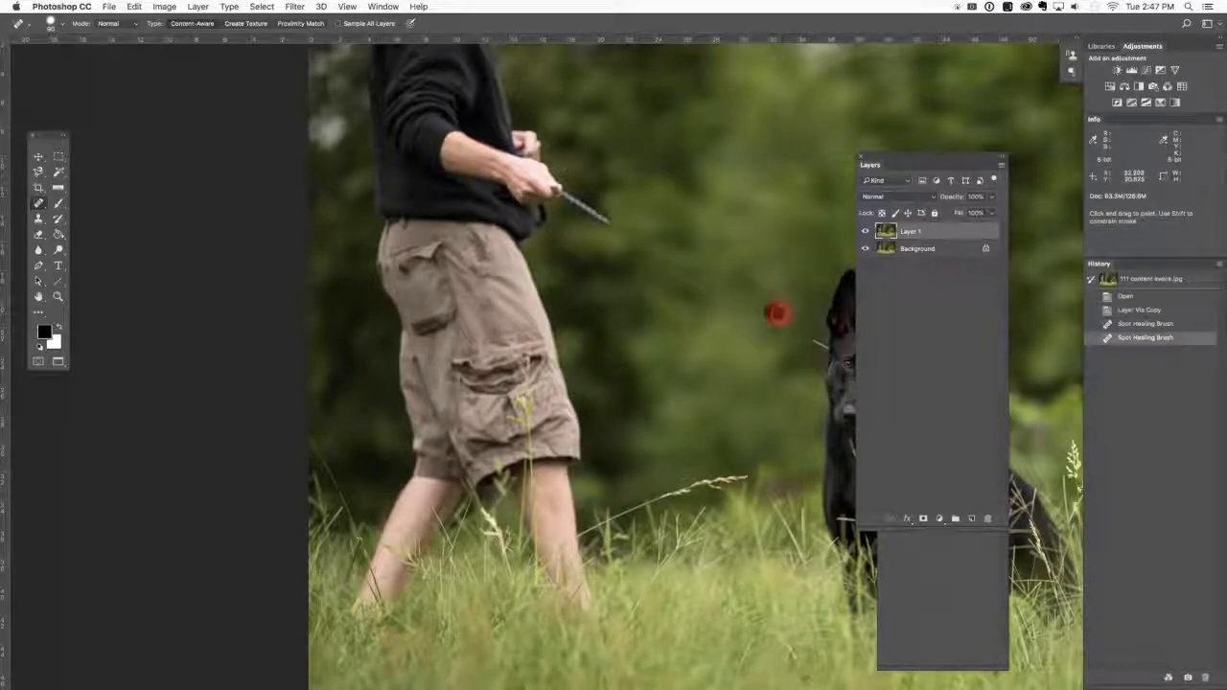
left_click(815, 343)
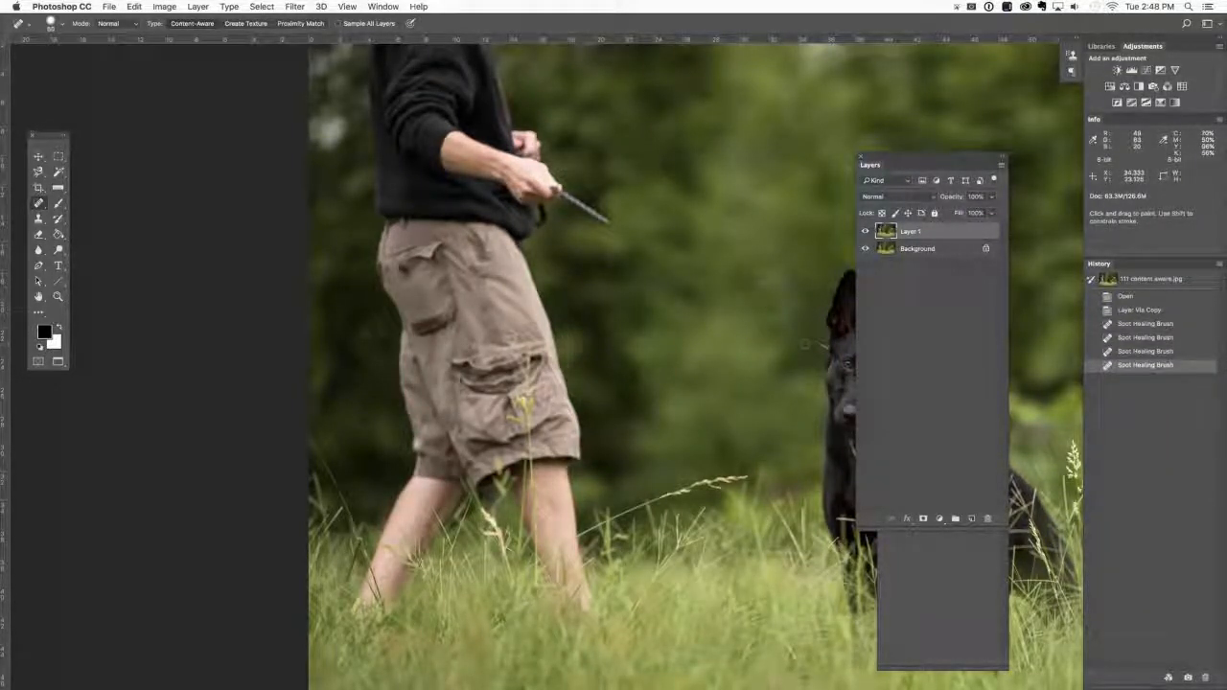
left_click(824, 347)
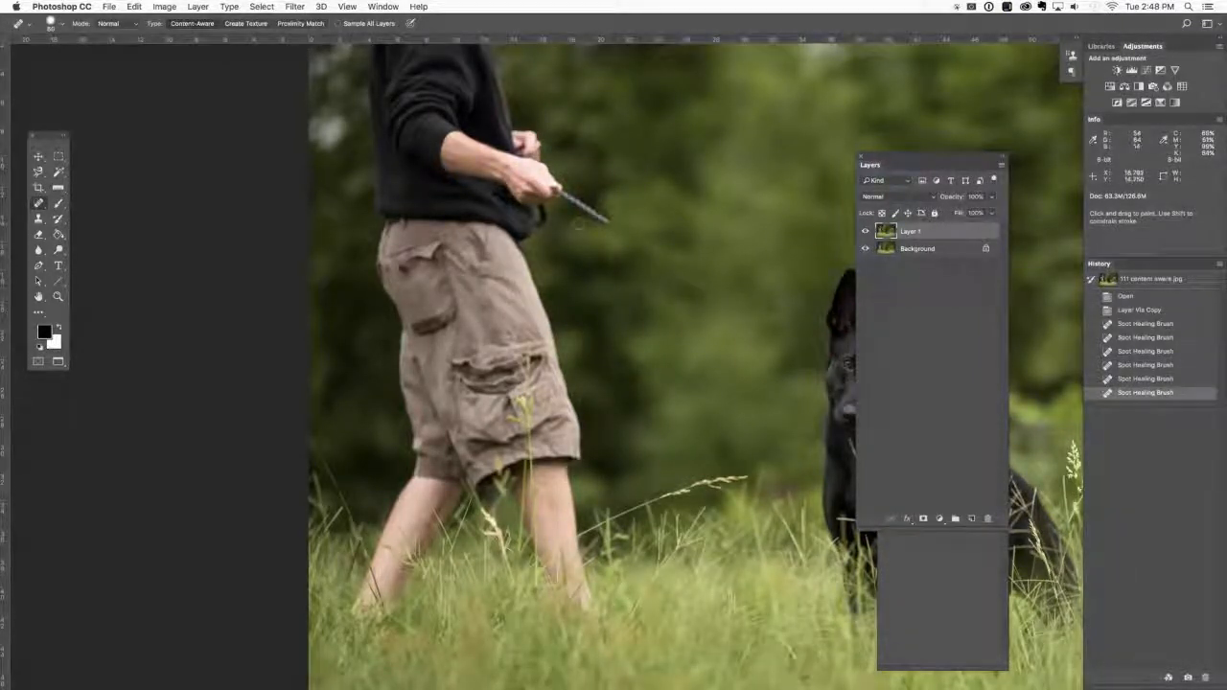
Enlarge the Spot Healing Brush to 125 px and remove the piece of leash sticking out from the handler's hand.
key("bracketright")
key("bracketright")
key("bracketright")
key("bracketright")
key("bracketright")
left_click(608, 222)
left_click_drag(608, 220, 570, 198)
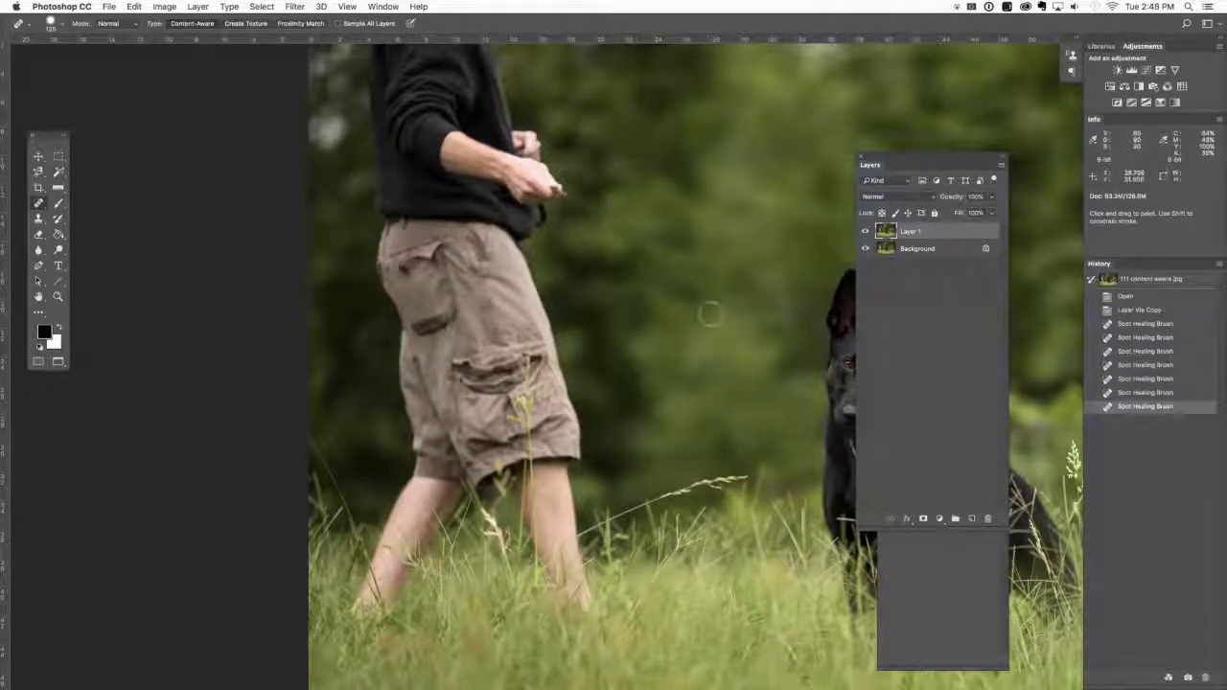
key("s")
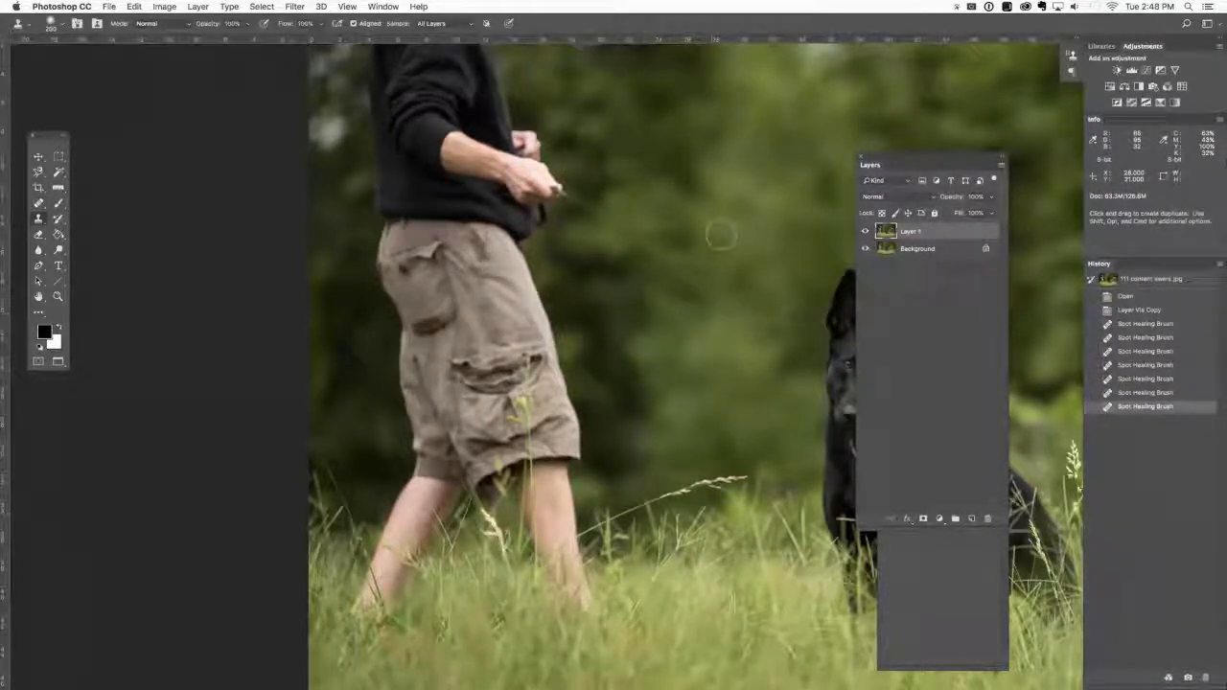
key("j")
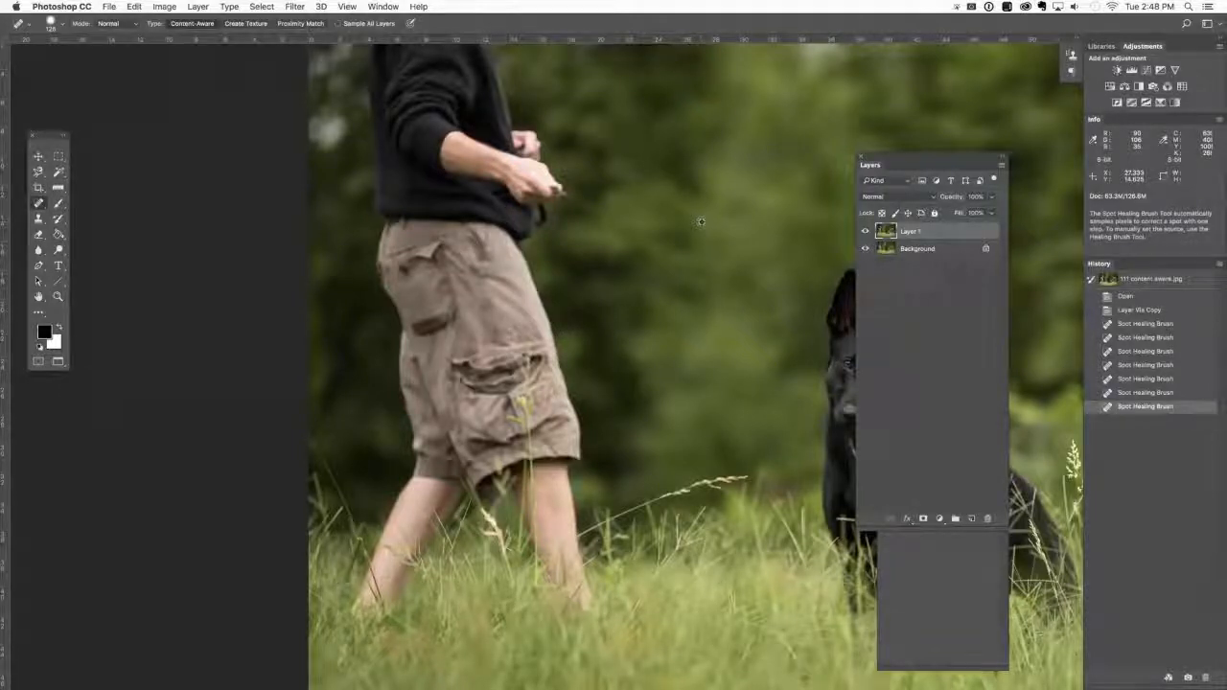
left_click(701, 221, "alt")
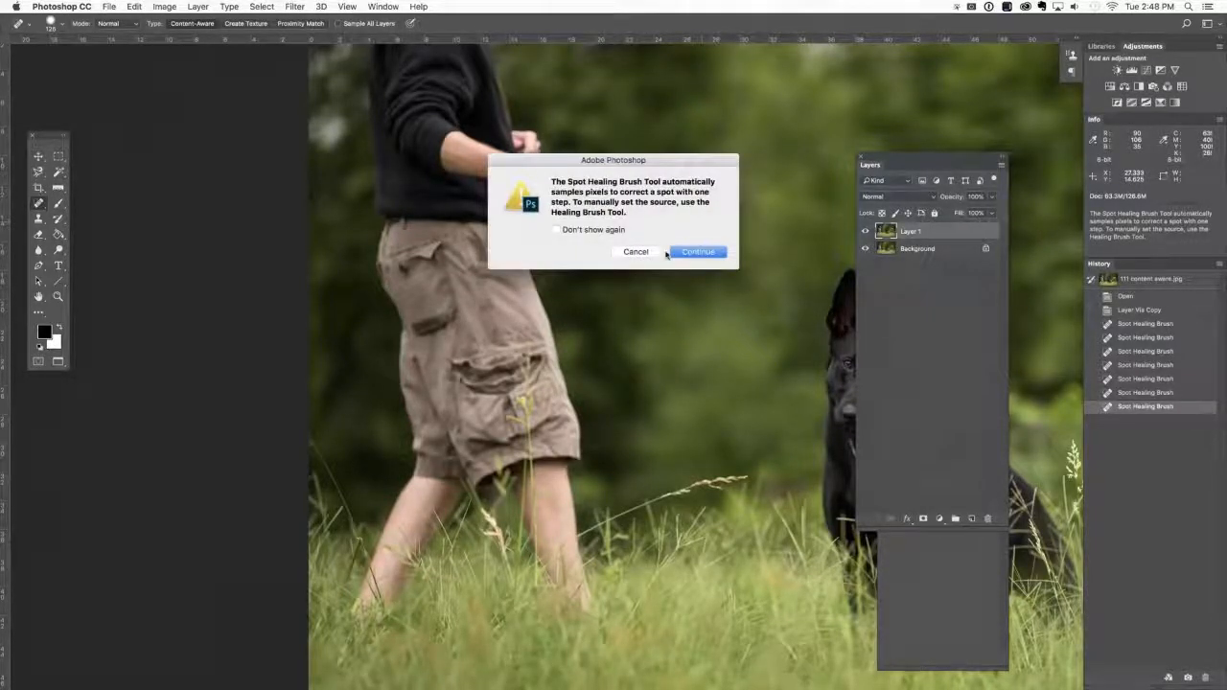
left_click(635, 252)
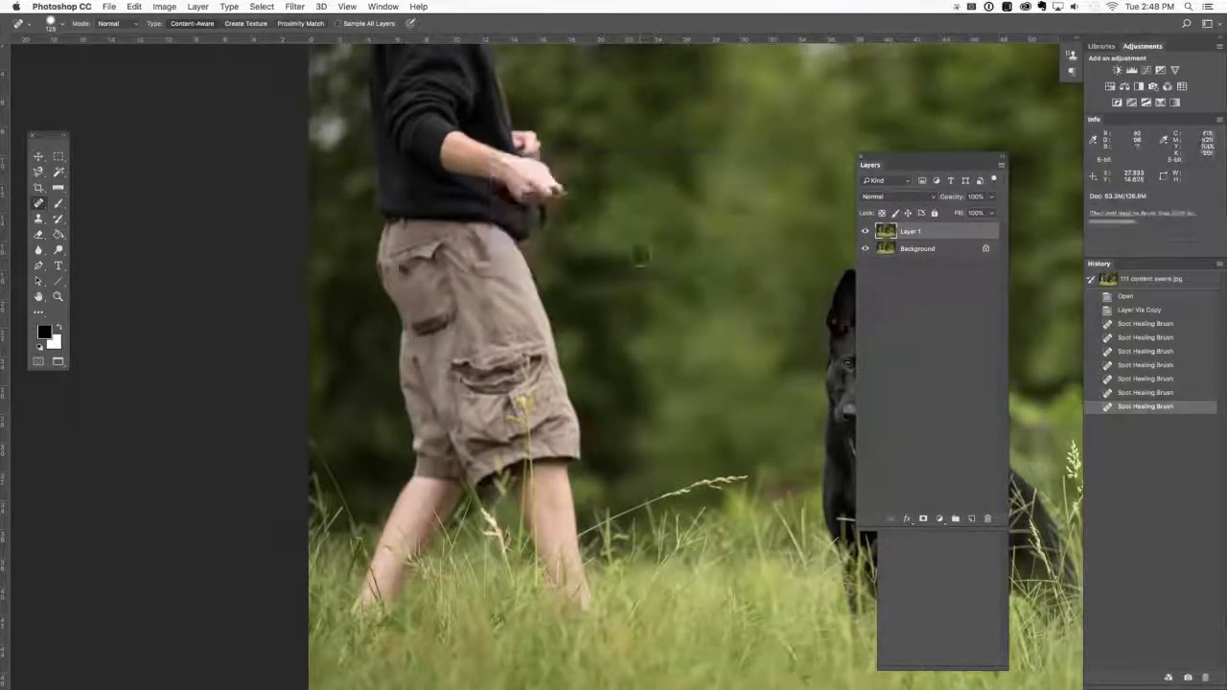
Clone clean foliage over the blotchy background between the handler and the dog with a 200 px Clone Stamp.
key("s")
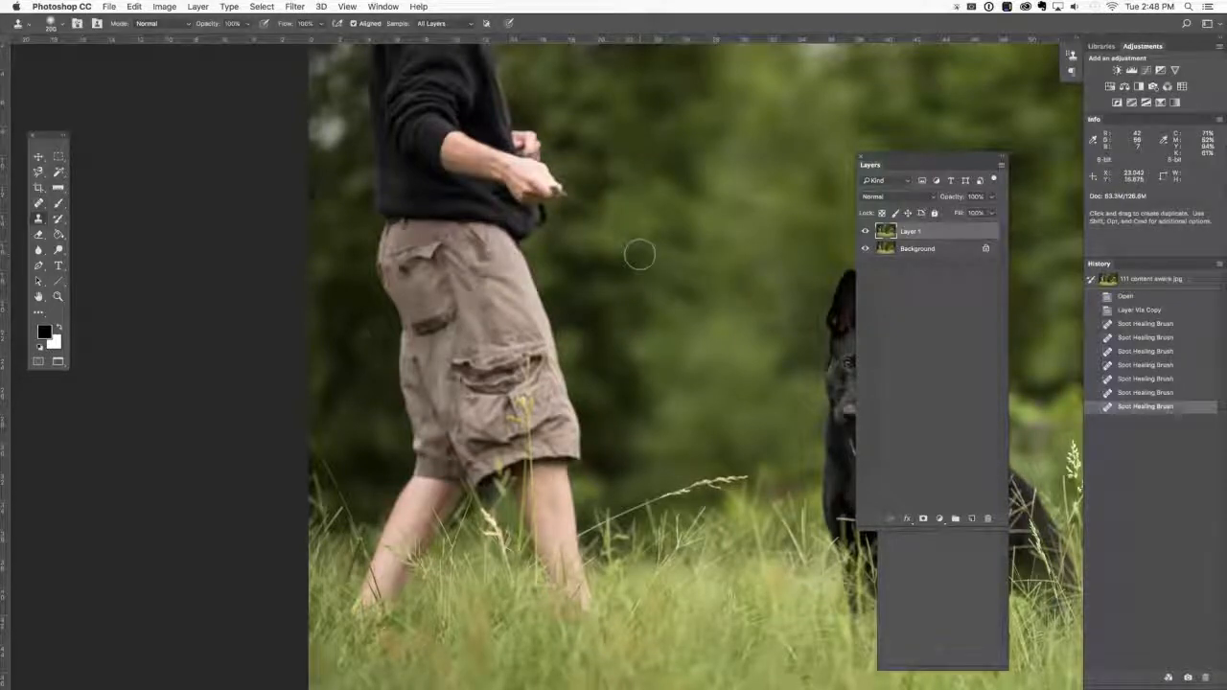
left_click(712, 230, "alt")
mouse_move(684, 264)
left_mouse_down()
mouse_move(645, 249)
mouse_move(666, 260)
left_mouse_up()
mouse_move(726, 292)
left_mouse_down()
mouse_move(767, 315)
mouse_move(766, 341)
left_mouse_up()
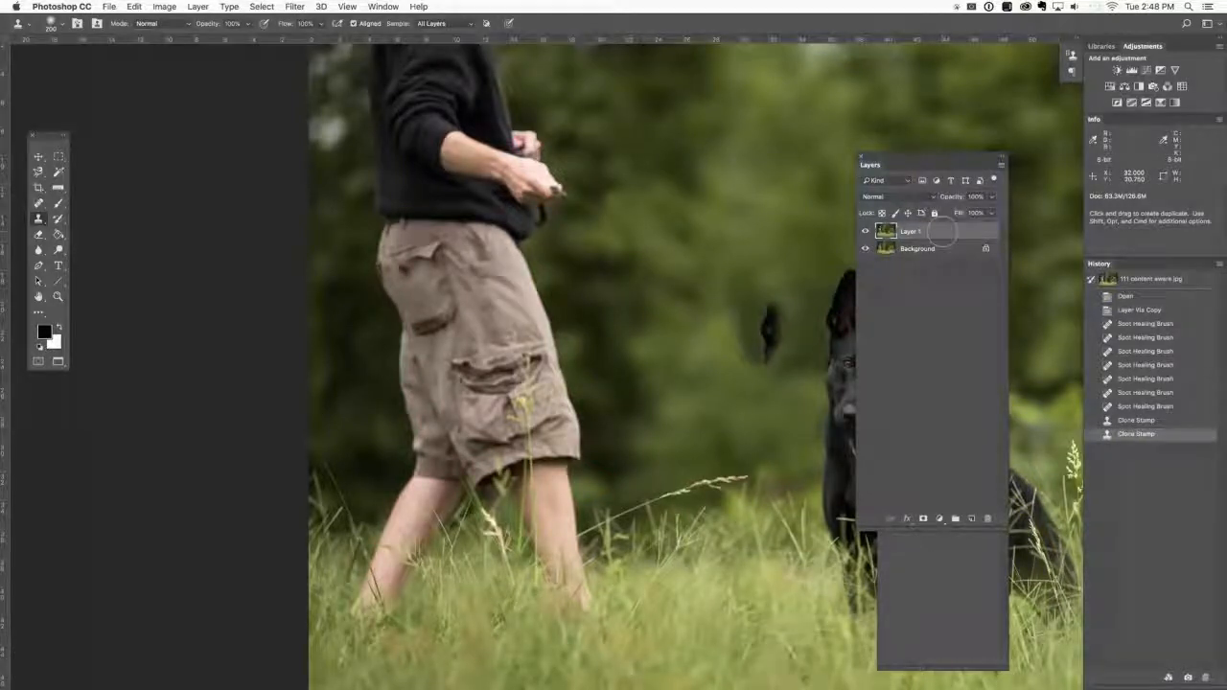
left_click_drag(942, 232, 931, 248)
left_click(931, 247)
left_click(934, 236)
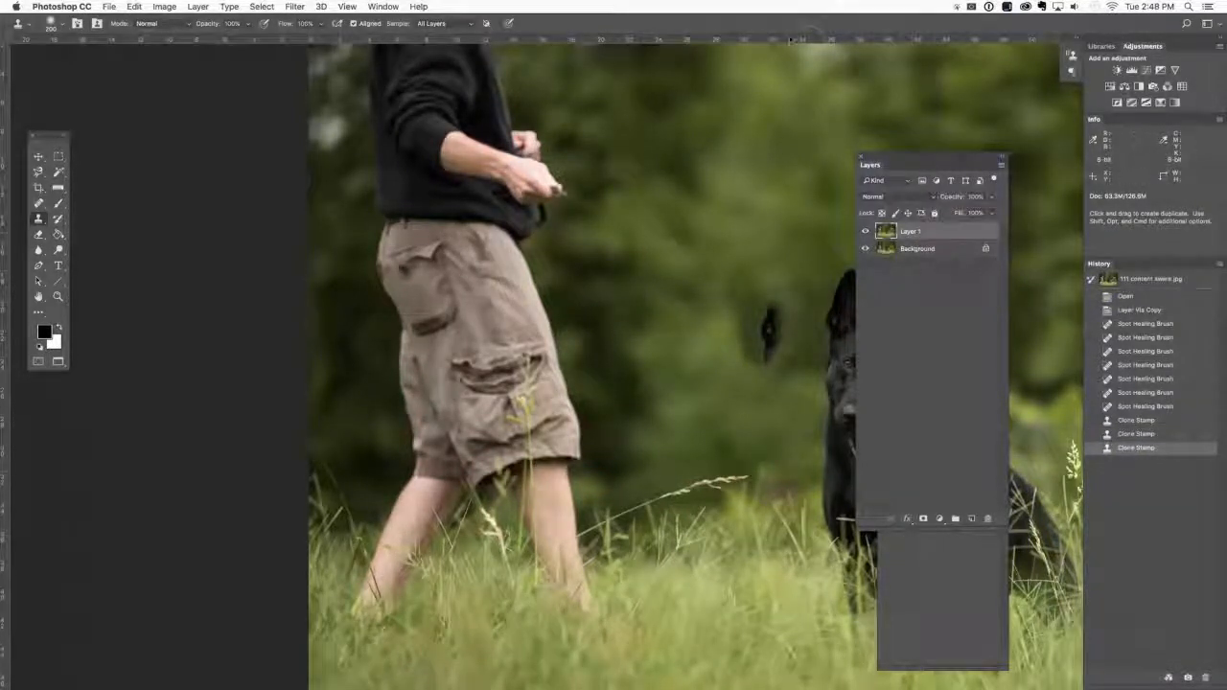
key("super+minus")
key("super+minus")
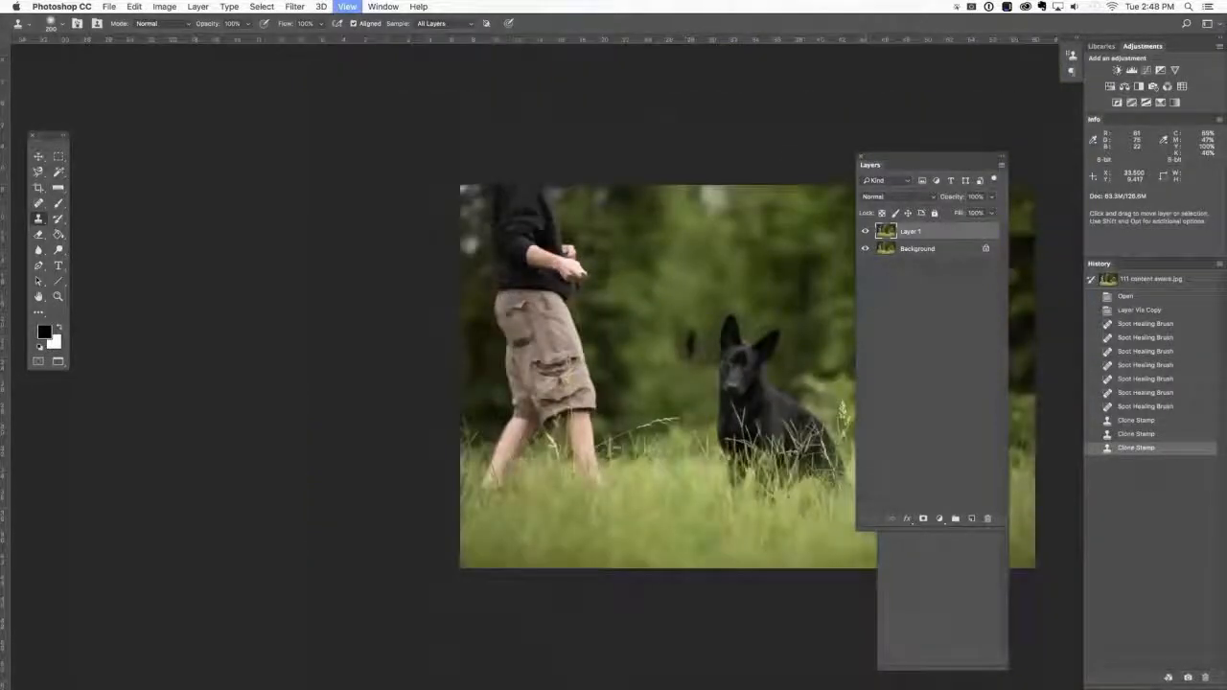
left_click_drag(749, 240, 569, 233)
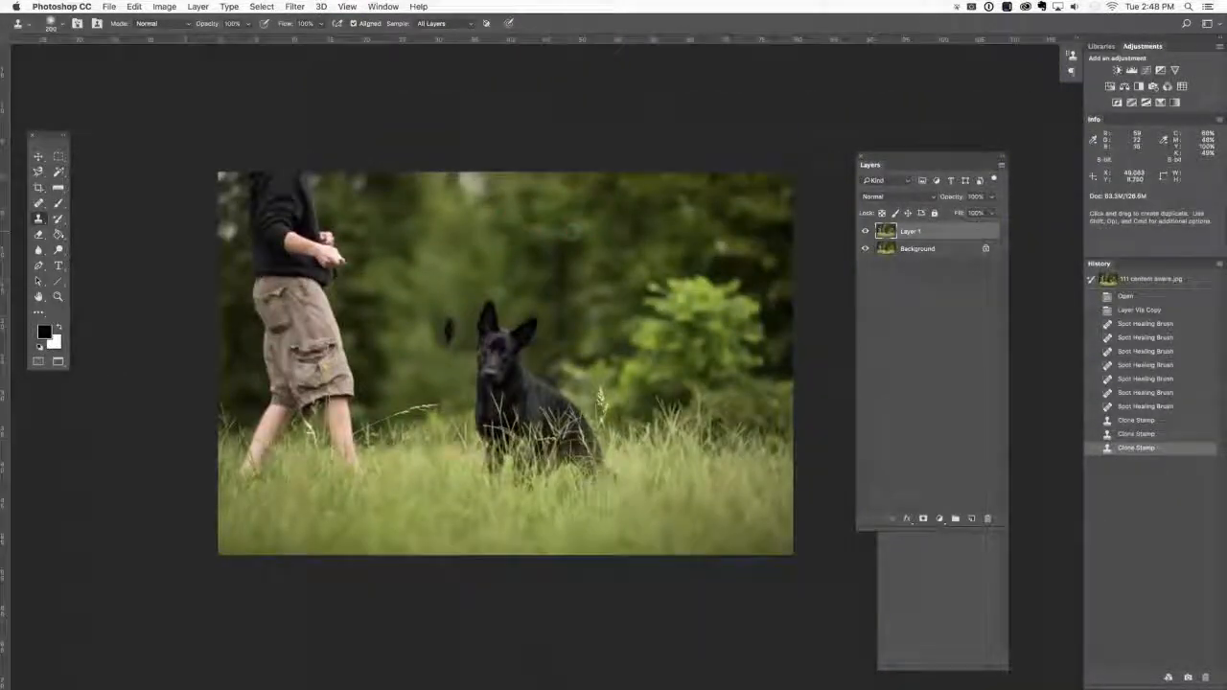
key("super+alt+z")
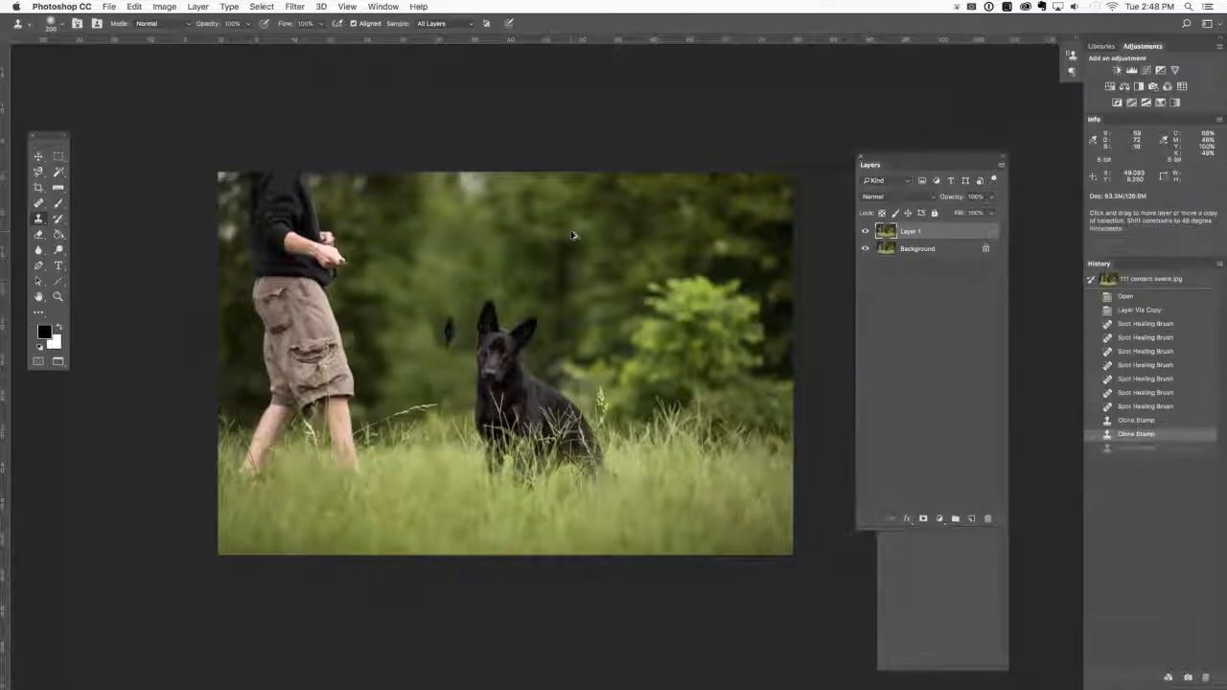
key("super+alt+z")
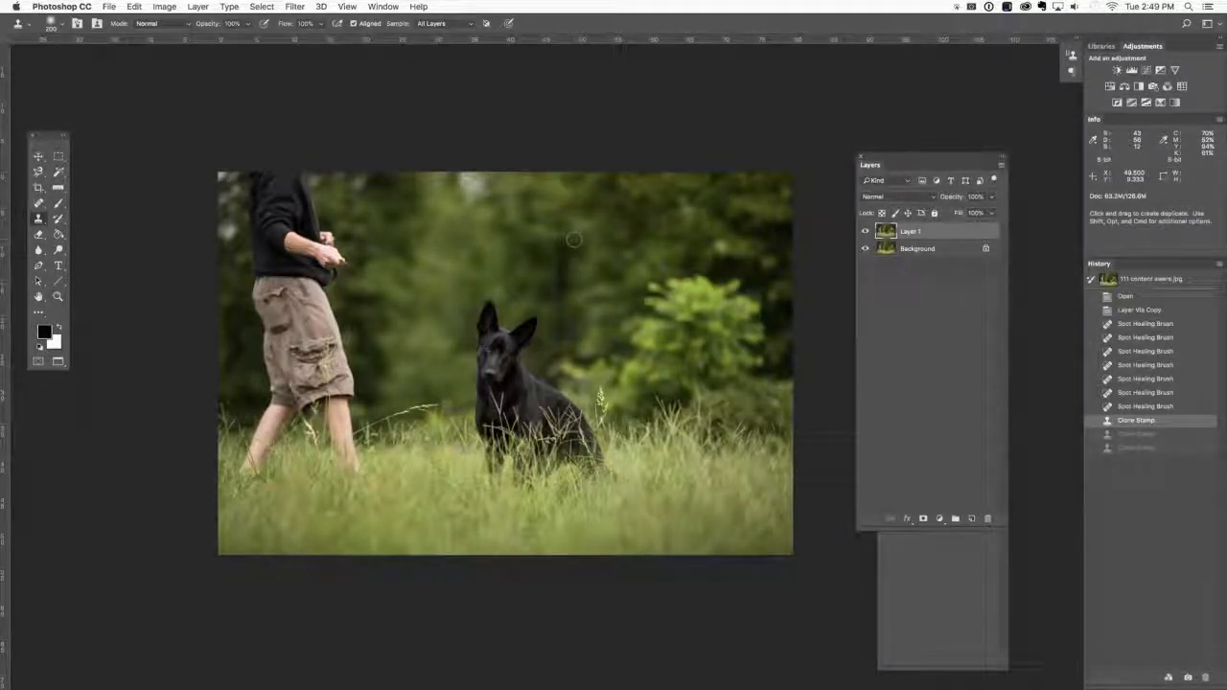
Try to remove the handler by loosely outlining him with the Patch tool and applying a Content-Aware fill, and undo it and deselect.
key("j")
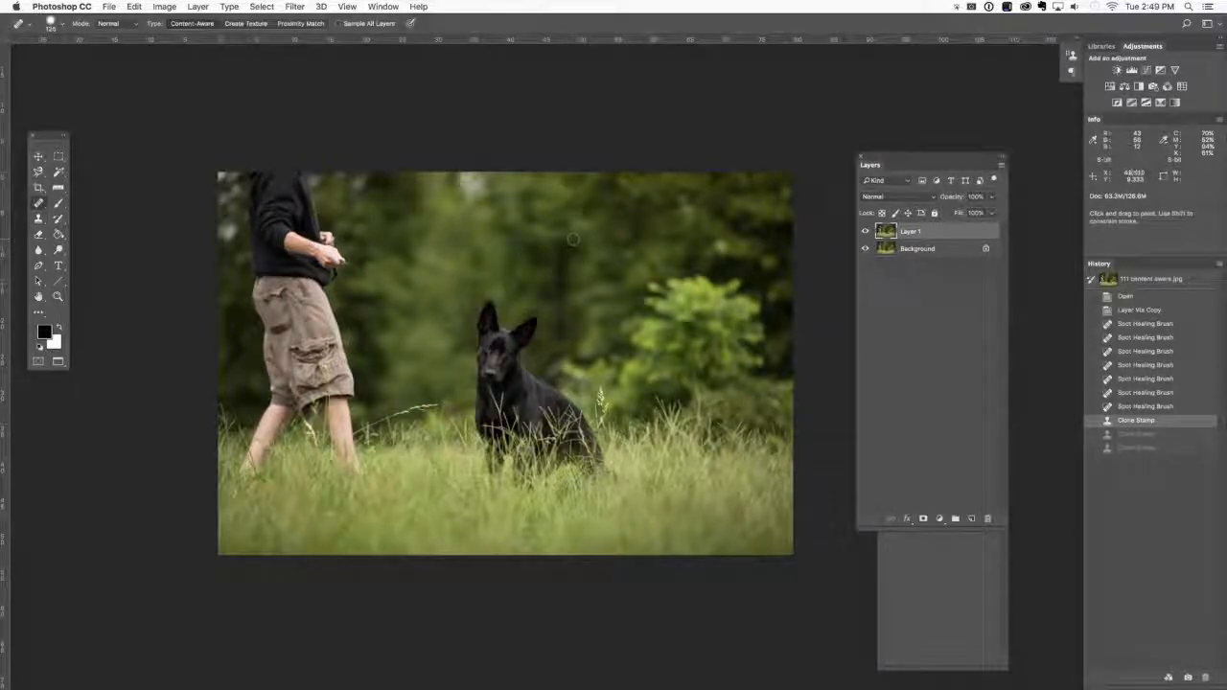
key("shift+j")
key("shift+j")
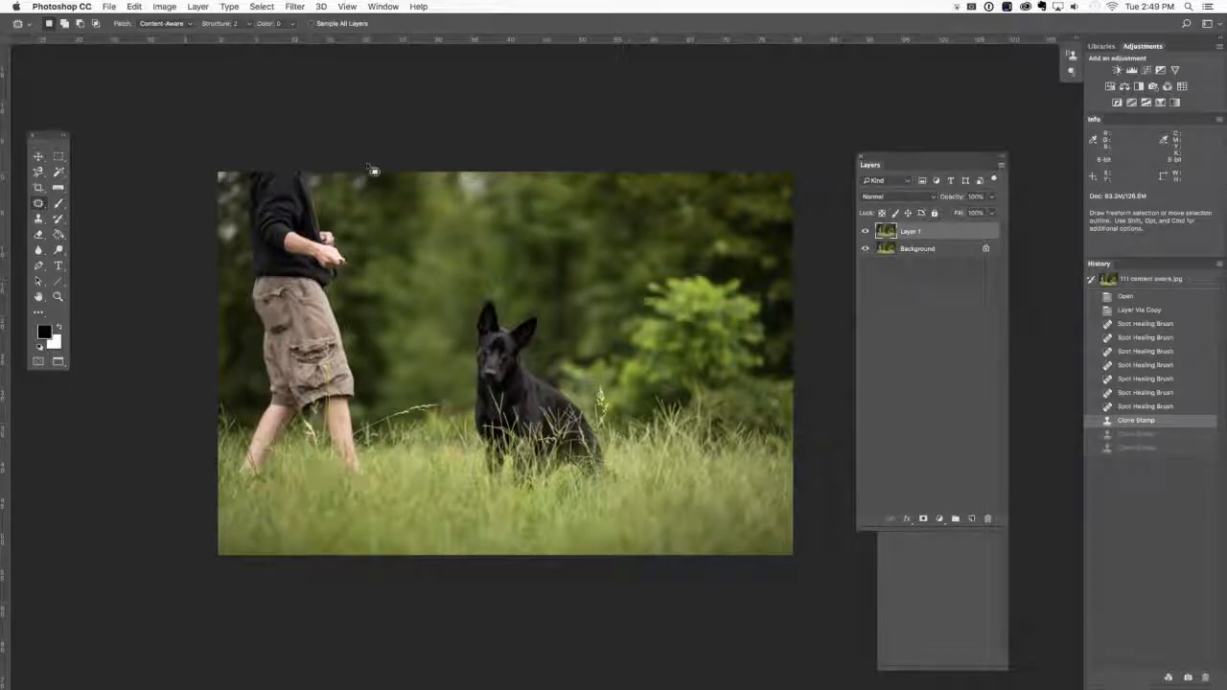
mouse_move(369, 172)
left_mouse_down()
mouse_move(375, 469)
mouse_move(206, 484)
mouse_move(123, 347)
mouse_move(157, 142)
mouse_move(279, 112)
mouse_move(376, 126)
left_mouse_up()
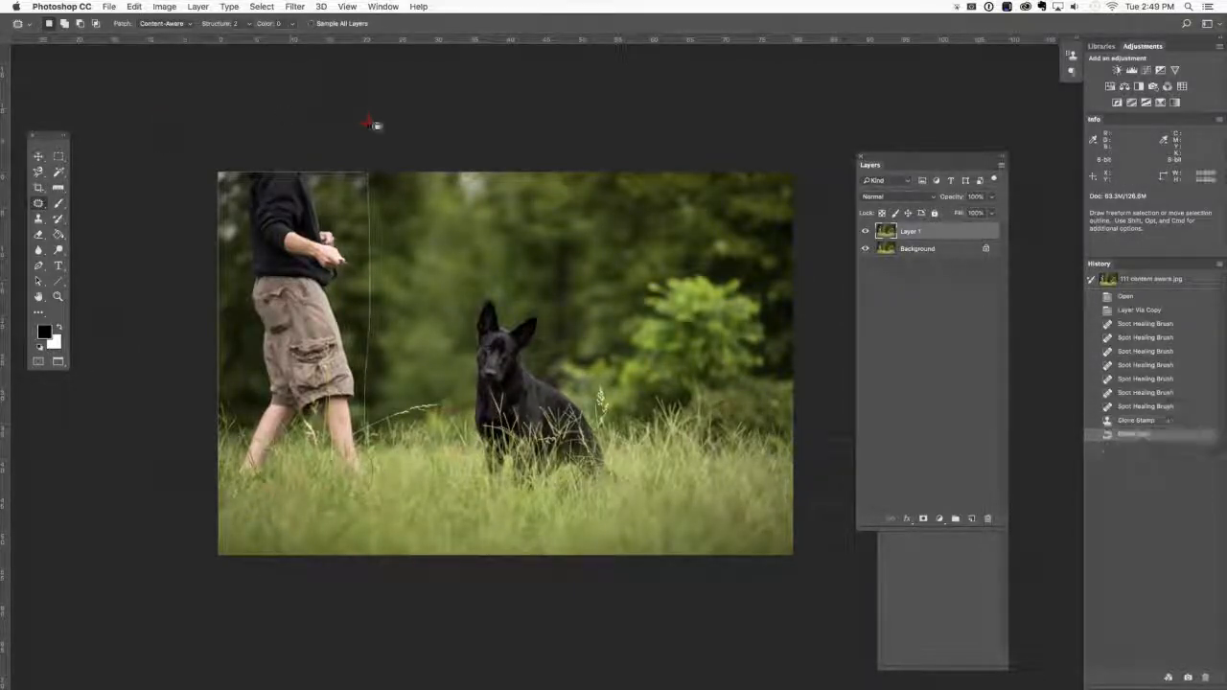
left_click(139, 7)
mouse_move(161, 8)
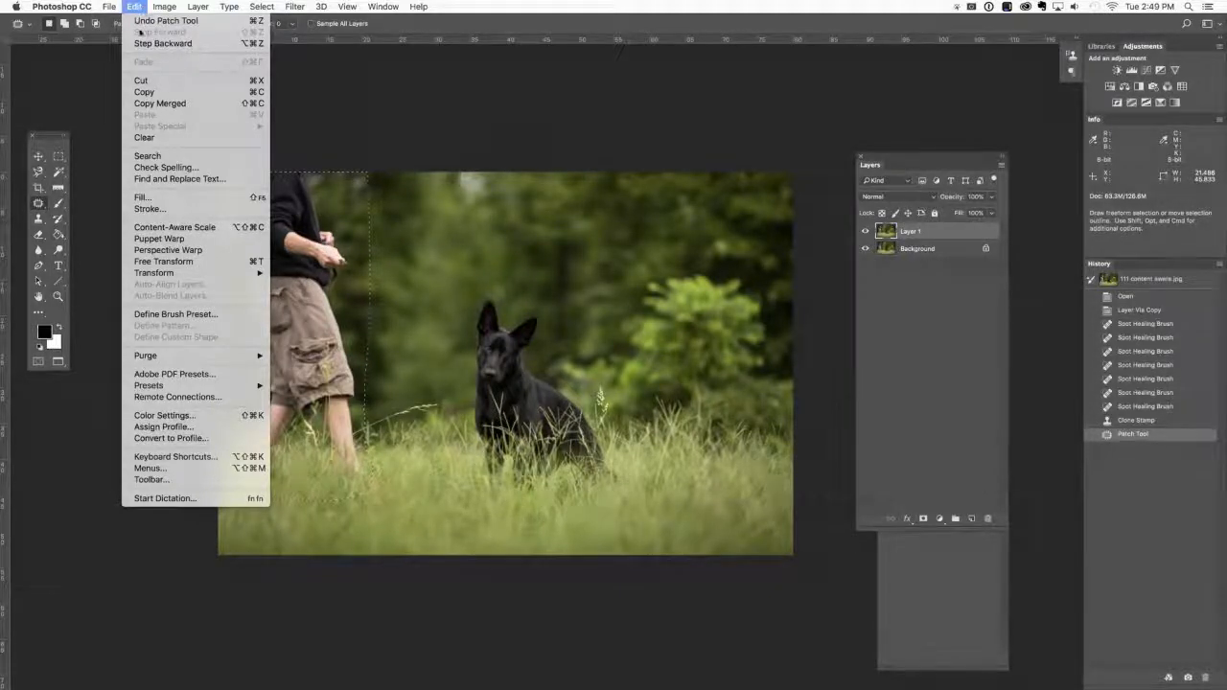
left_click(146, 200)
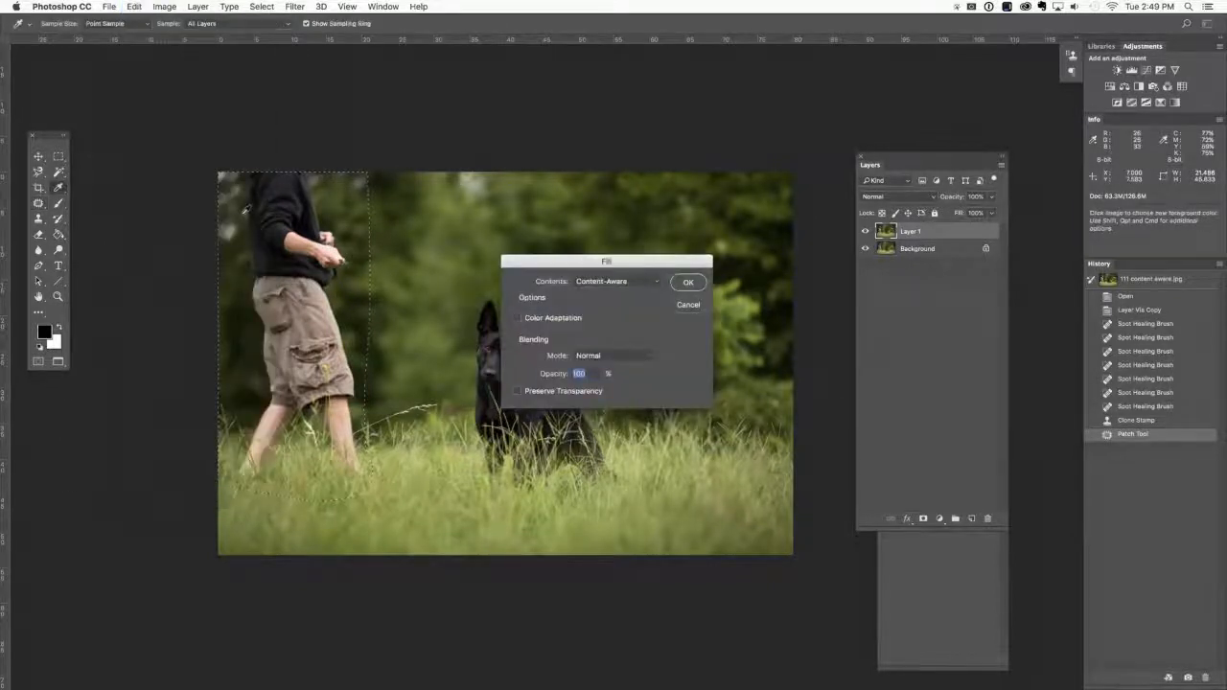
left_click(652, 283)
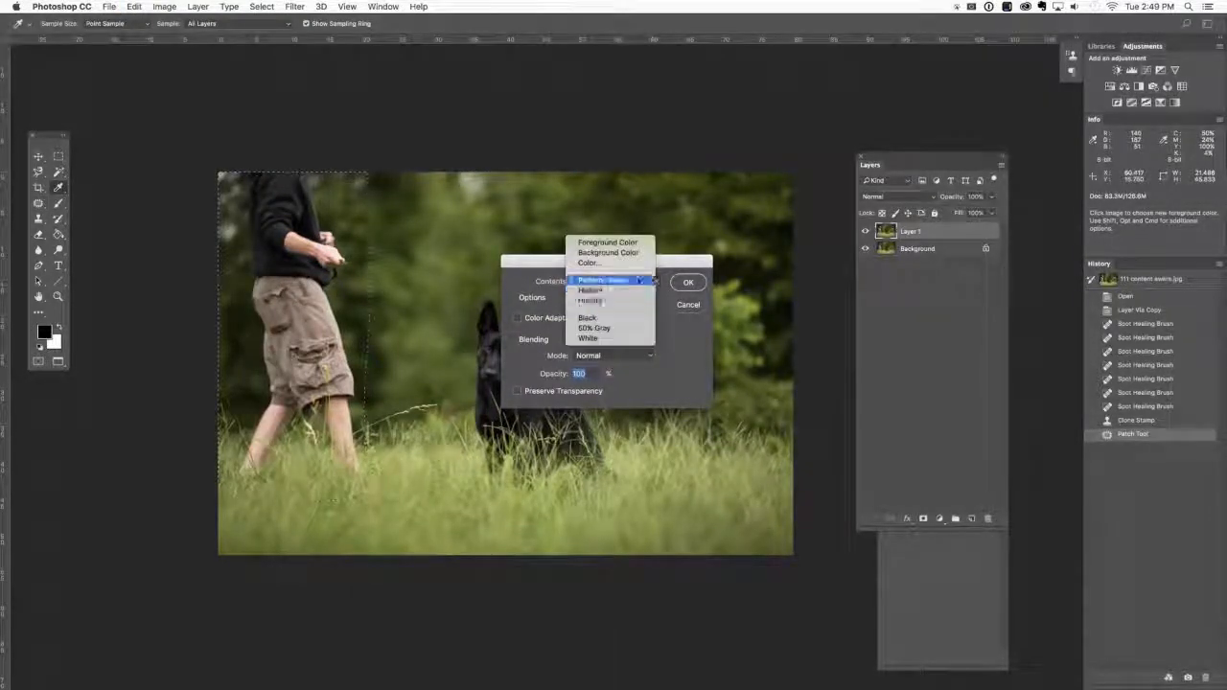
left_click(644, 281)
left_click(687, 283)
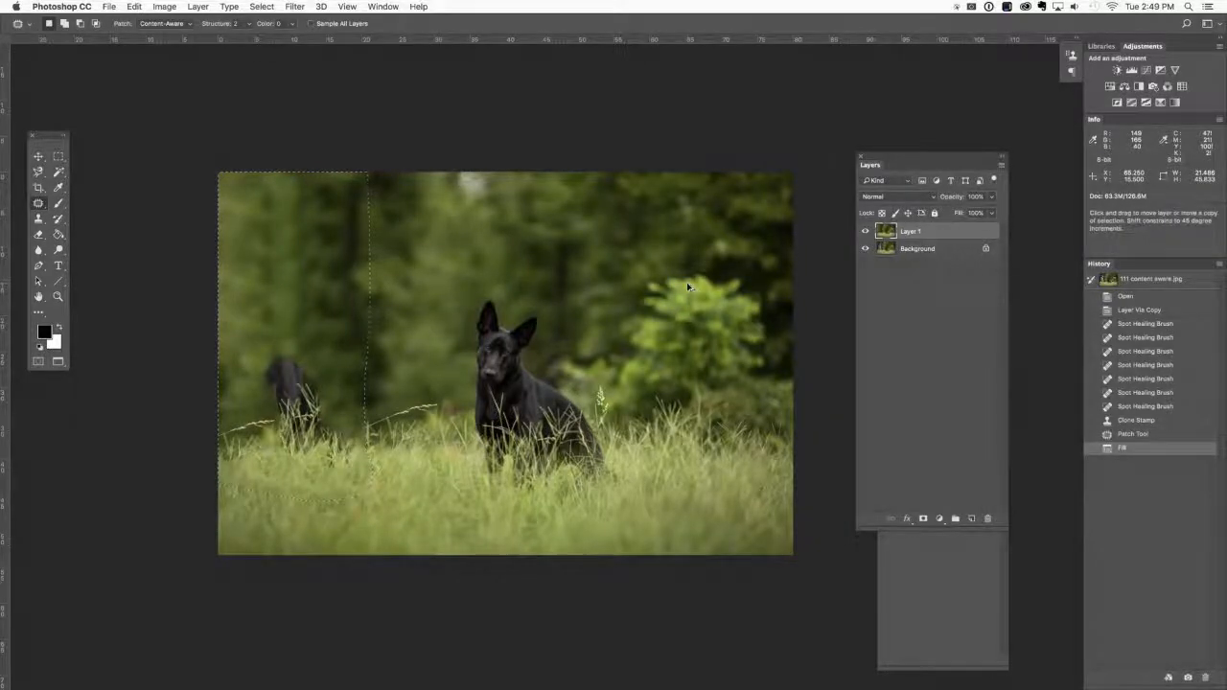
key("super+z")
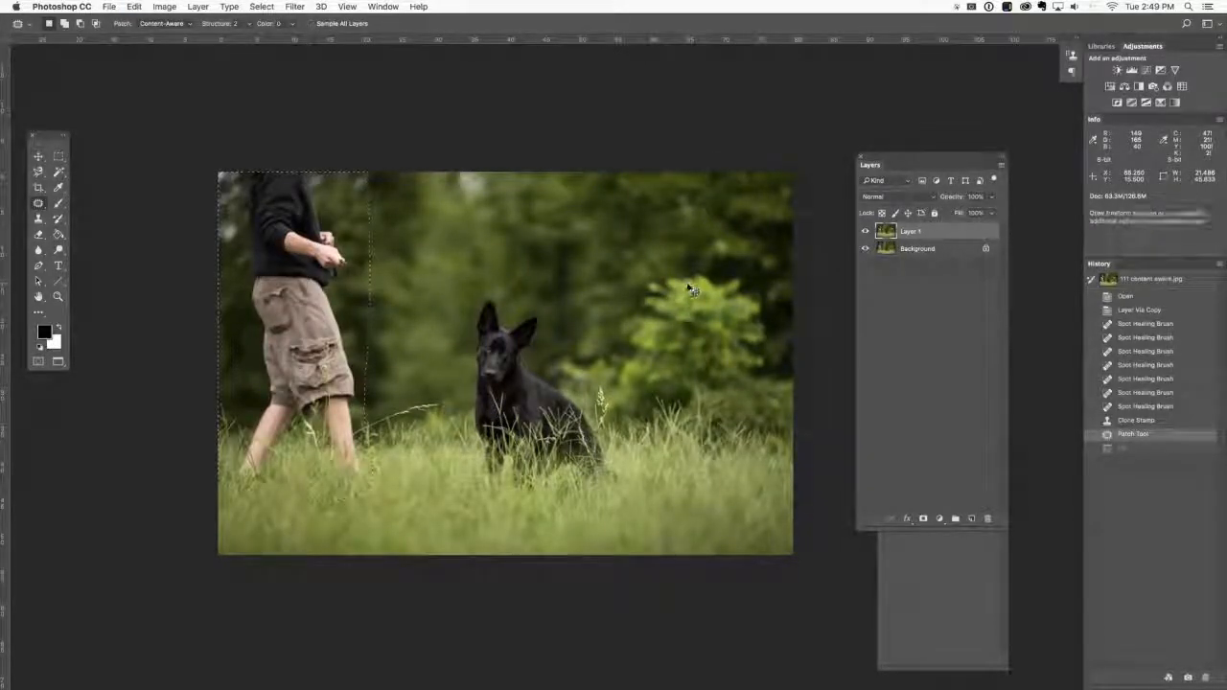
key("super+d")
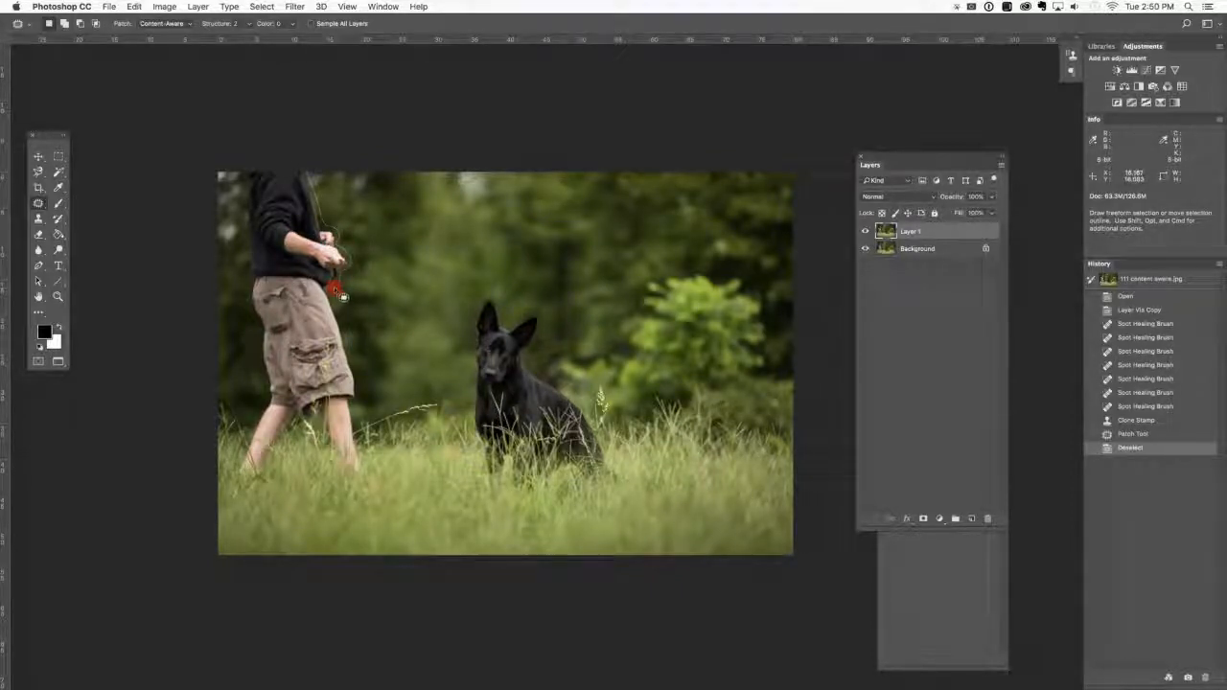
Outline the handler closely with the Patch tool, replace him with a Content-Aware fill, and clear the selection.
mouse_move(351, 350)
left_mouse_down()
mouse_move(356, 472)
mouse_move(334, 473)
mouse_move(326, 433)
mouse_move(303, 437)
mouse_move(278, 467)
mouse_move(232, 472)
mouse_move(263, 403)
mouse_move(246, 285)
mouse_move(251, 184)
mouse_move(285, 153)
mouse_move(305, 165)
left_mouse_up()
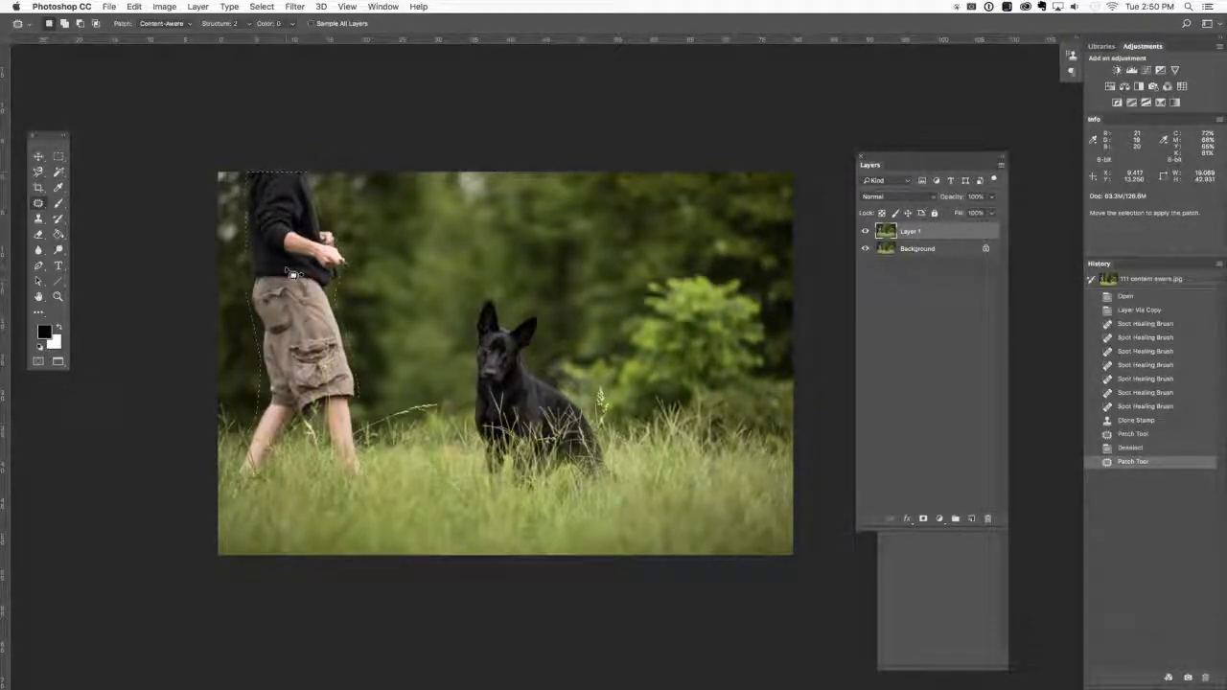
key("shift")
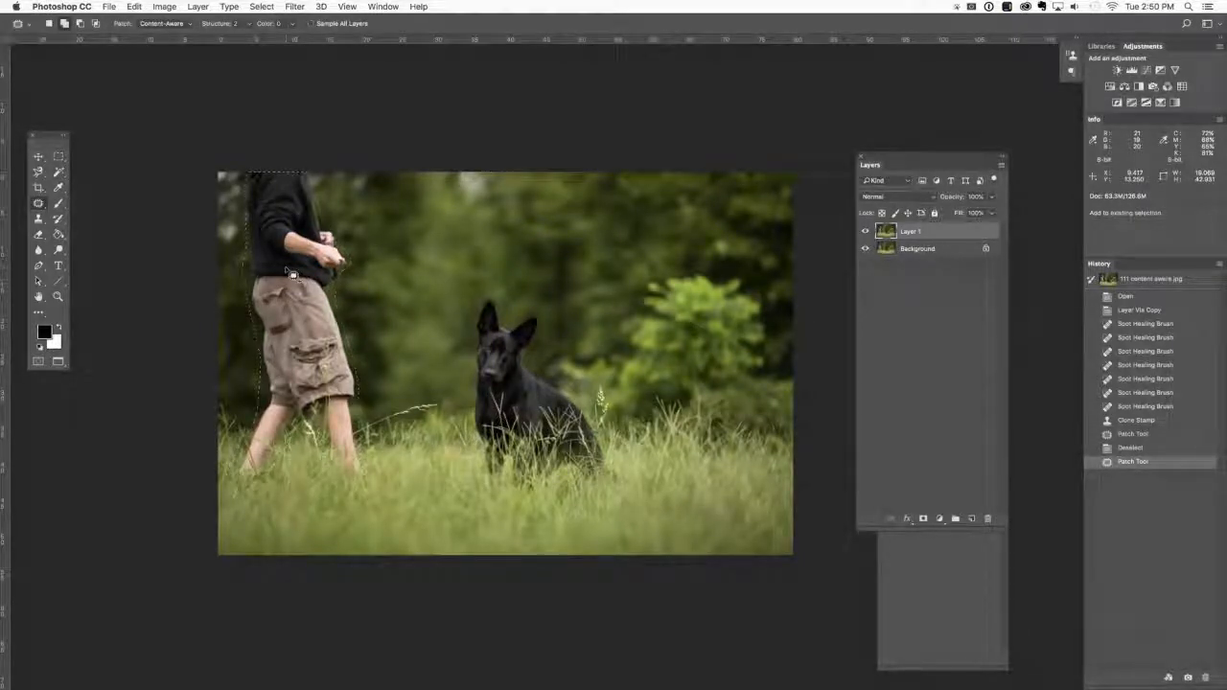
left_click(134, 6)
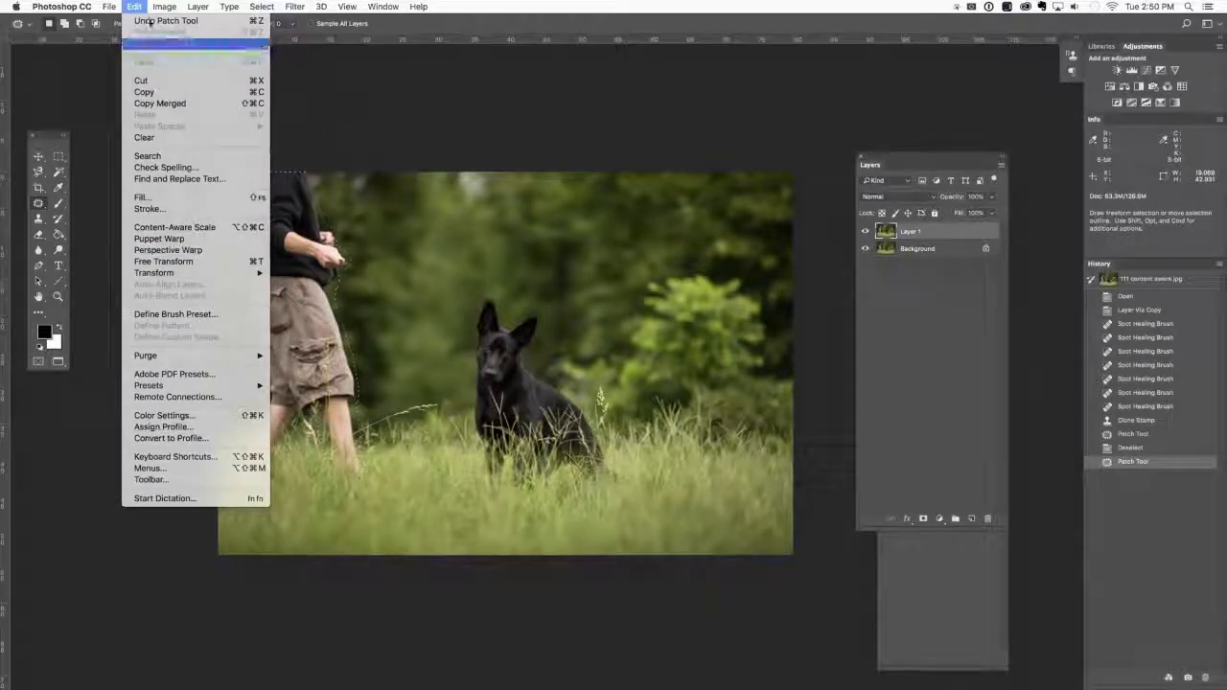
left_click(143, 198)
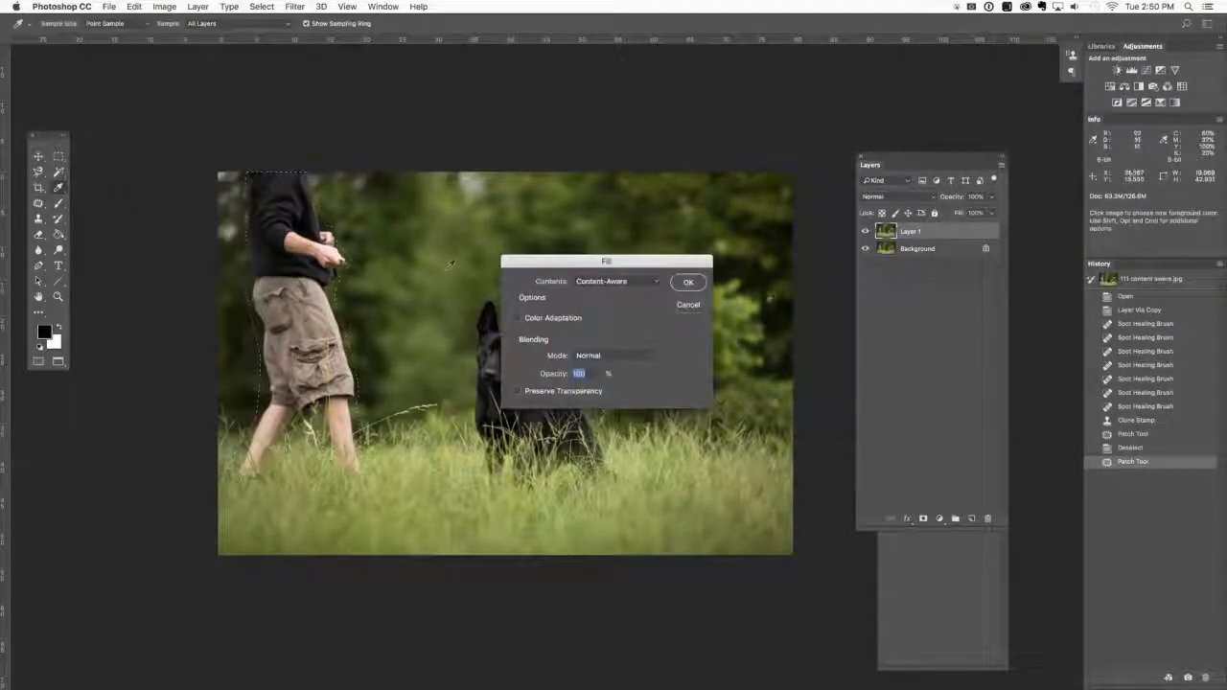
left_click(692, 283)
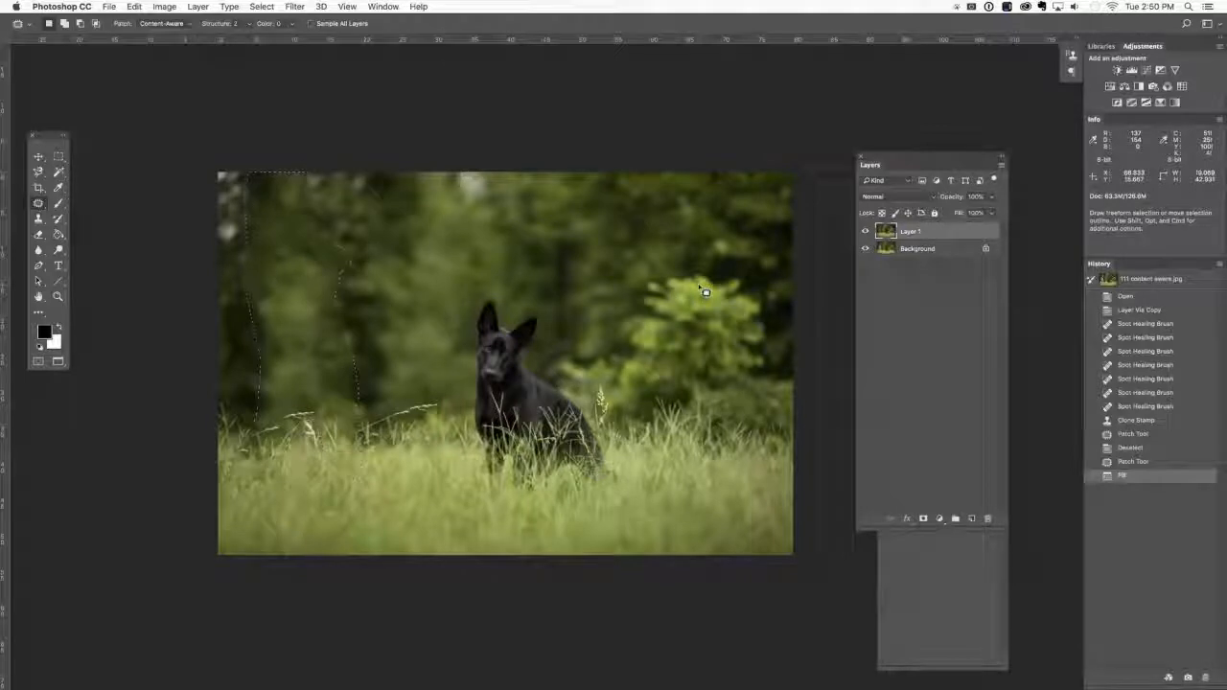
key("super+d")
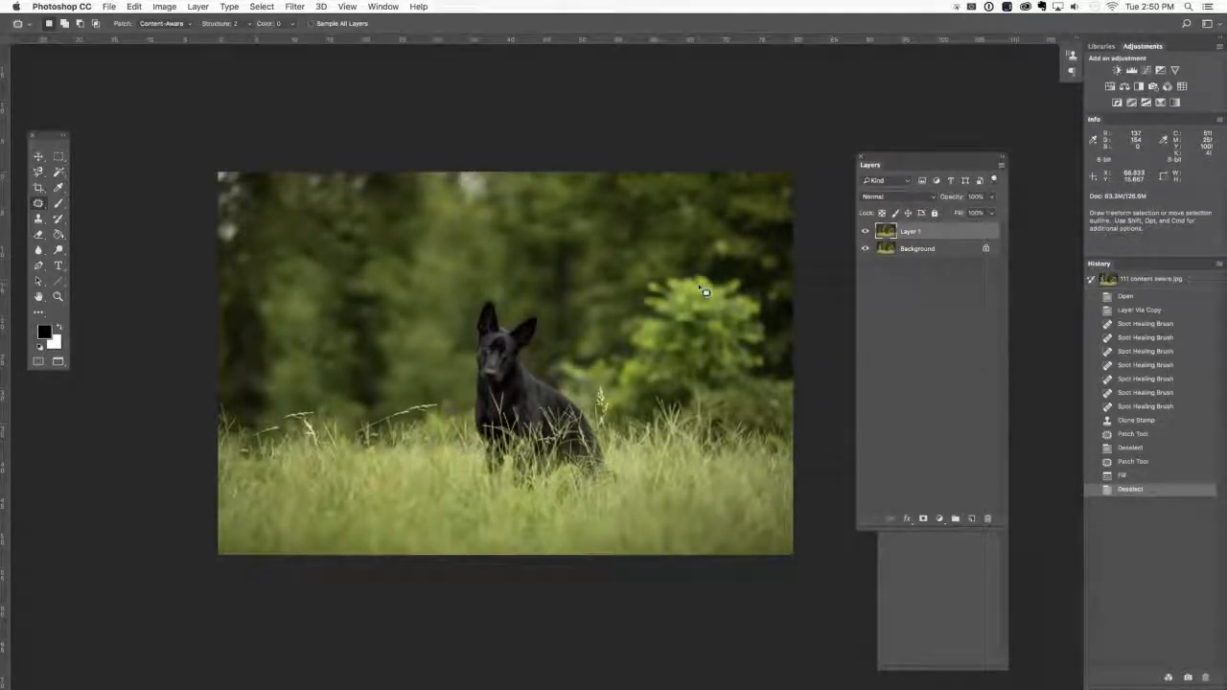
Compare the photo before and after the handler's removal by hiding and showing Layer 1.
key("super+plus")
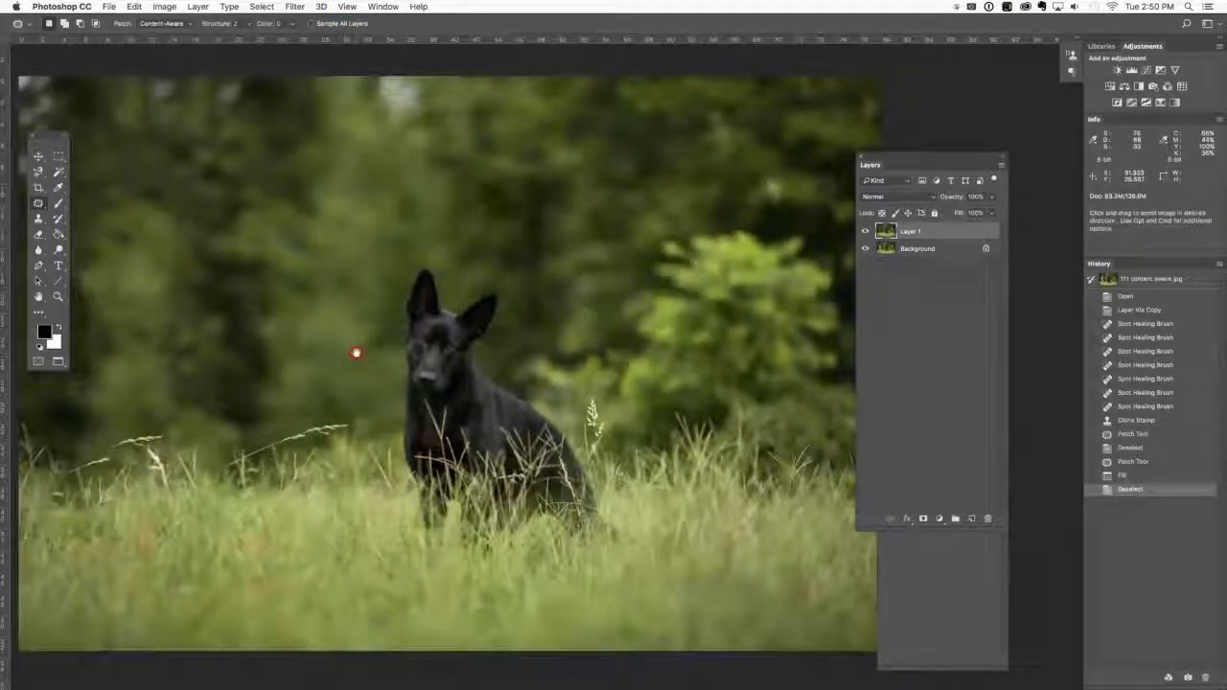
left_click_drag(356, 351, 621, 345)
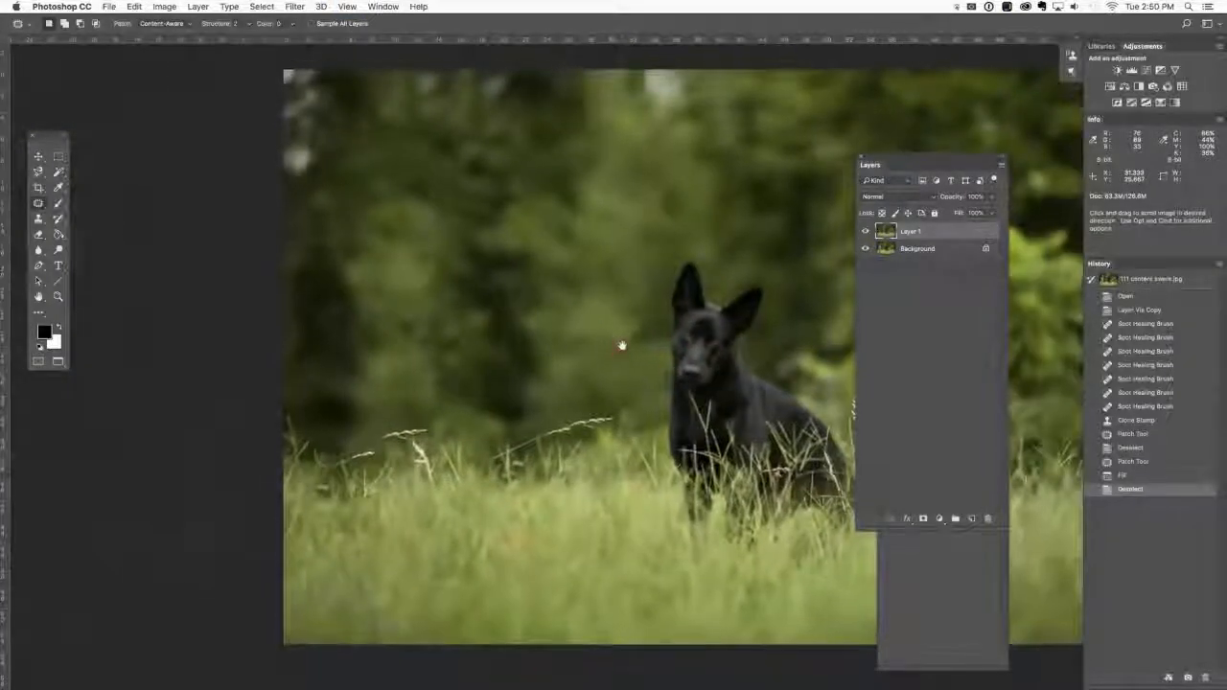
left_click(865, 232)
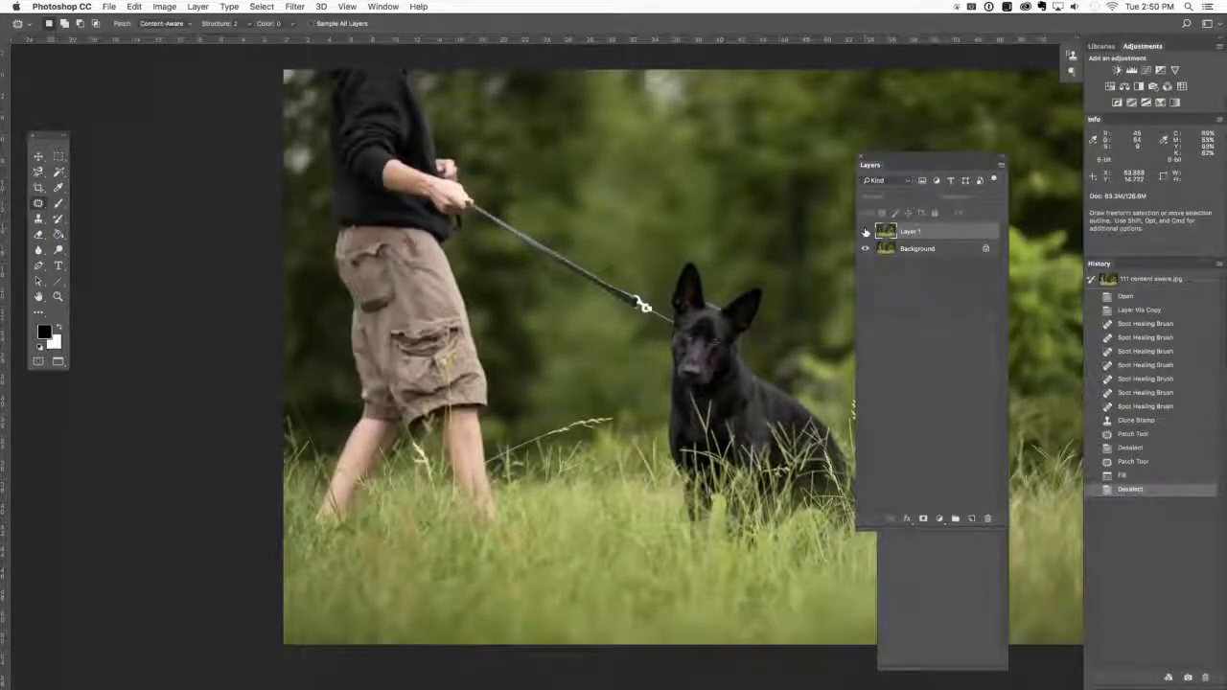
left_click(865, 232)
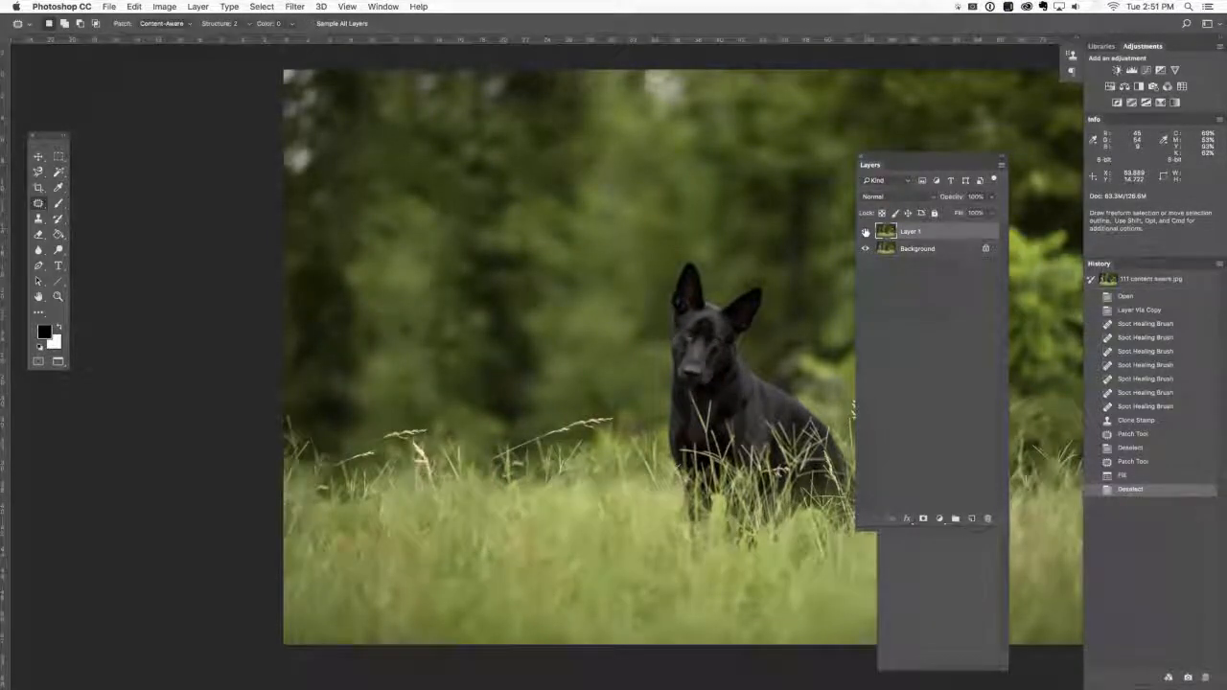
Break up the repeated foliage where the handler stood with several 400 px Clone Stamp strokes.
key("s")
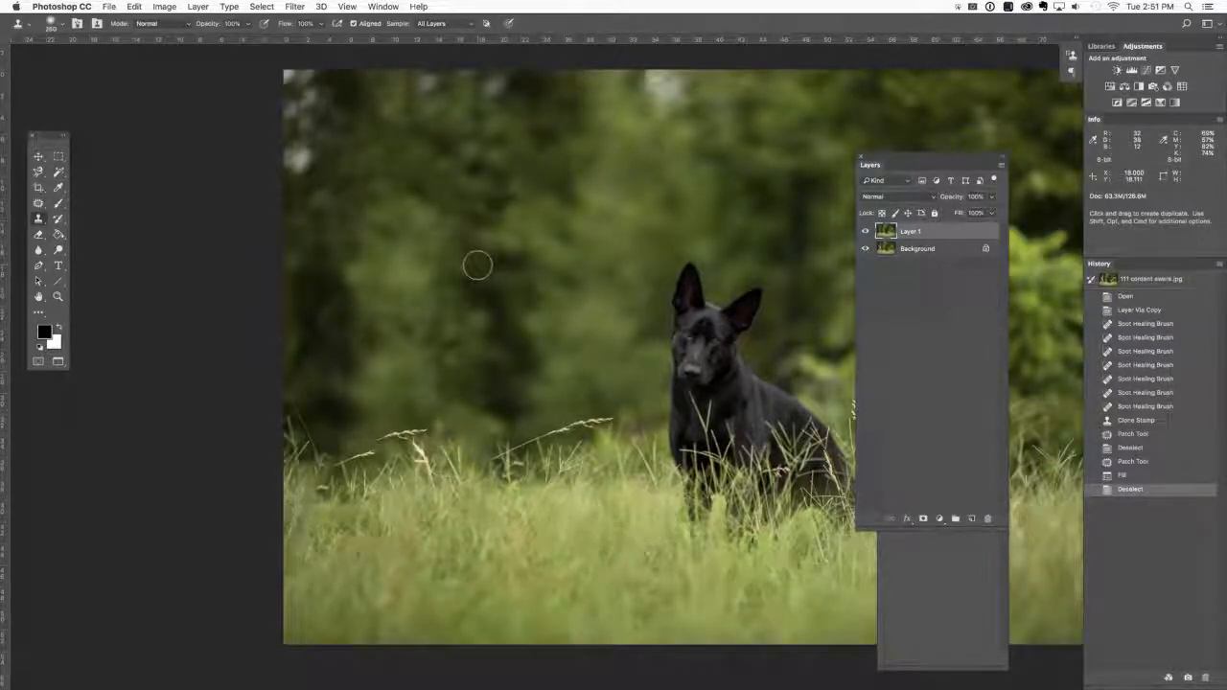
key("bracketright")
key("bracketright")
key("bracketleft")
key("bracketleft")
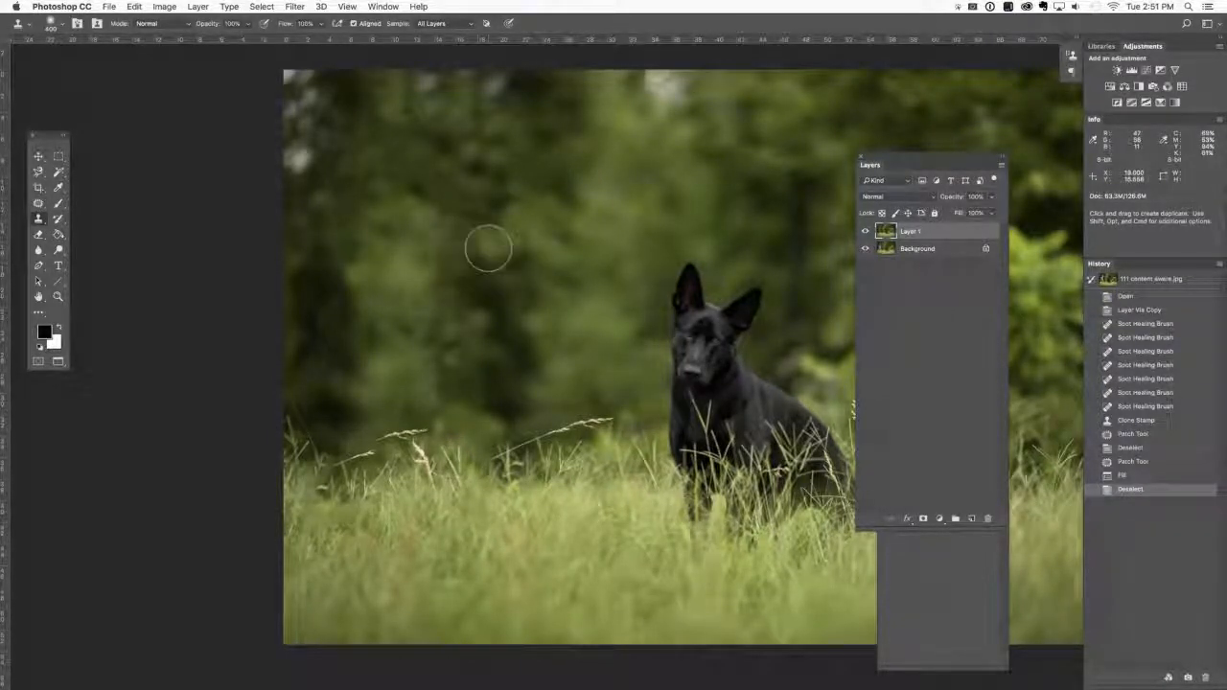
left_click(499, 310, "alt")
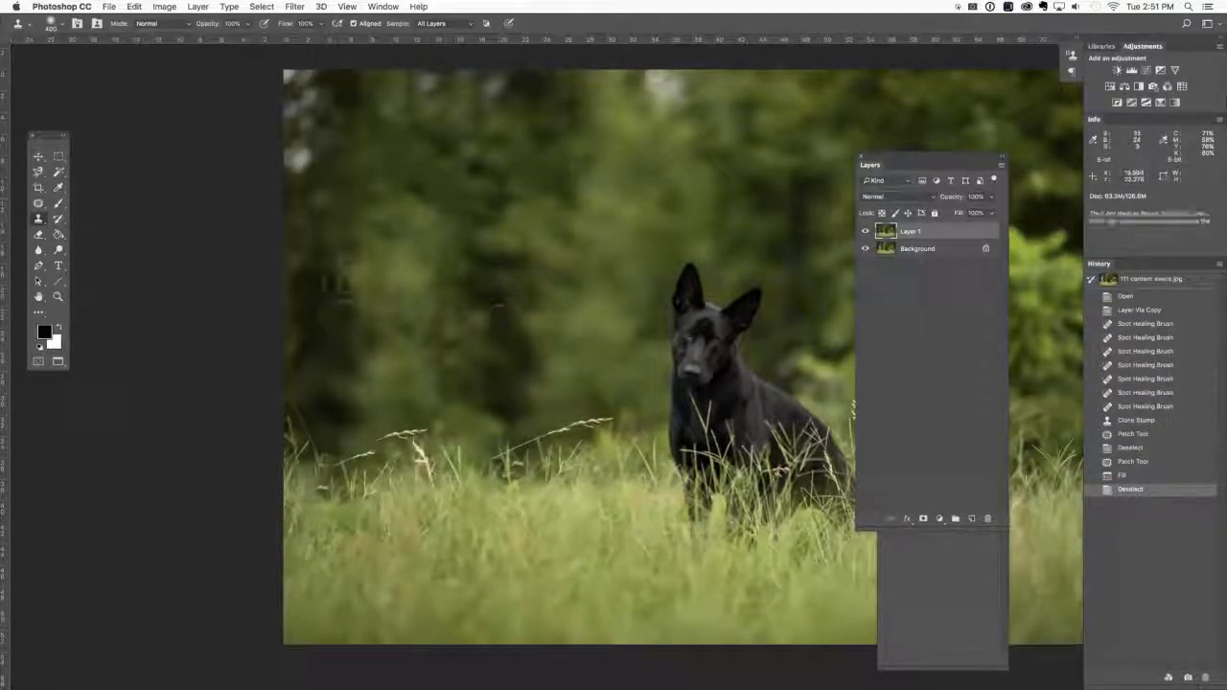
mouse_move(397, 279)
left_mouse_down()
mouse_move(416, 279)
mouse_move(422, 250)
left_mouse_up()
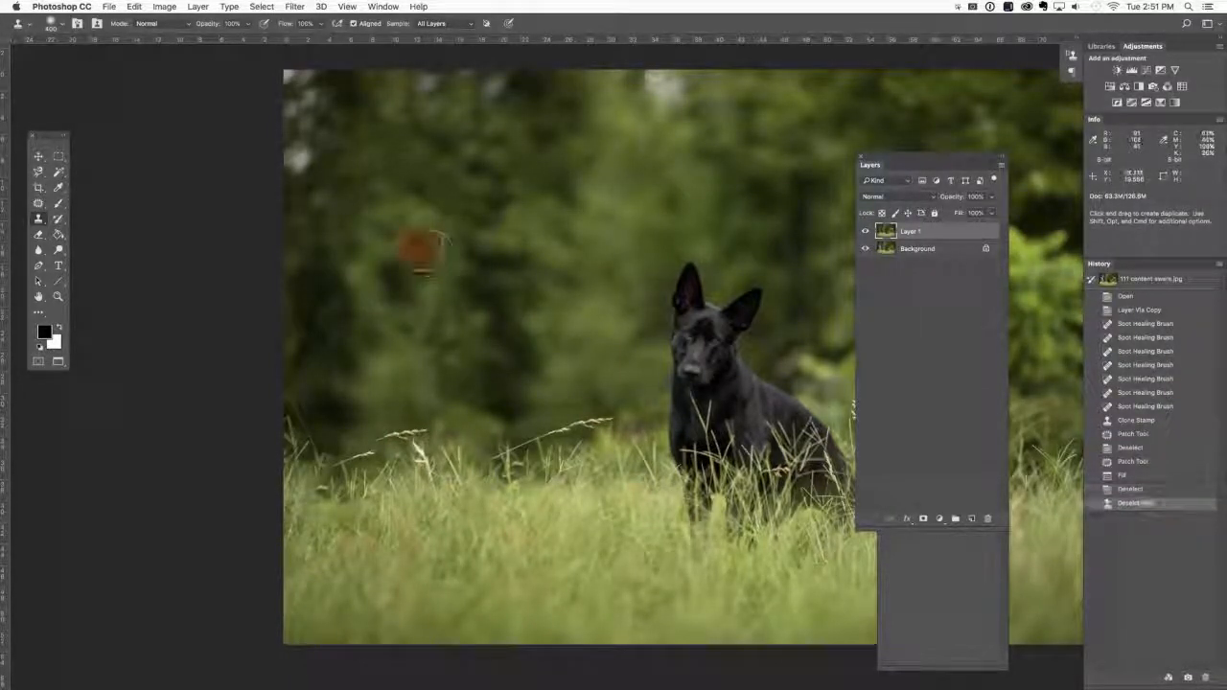
left_click(474, 362, "alt")
left_click_drag(455, 361, 379, 359)
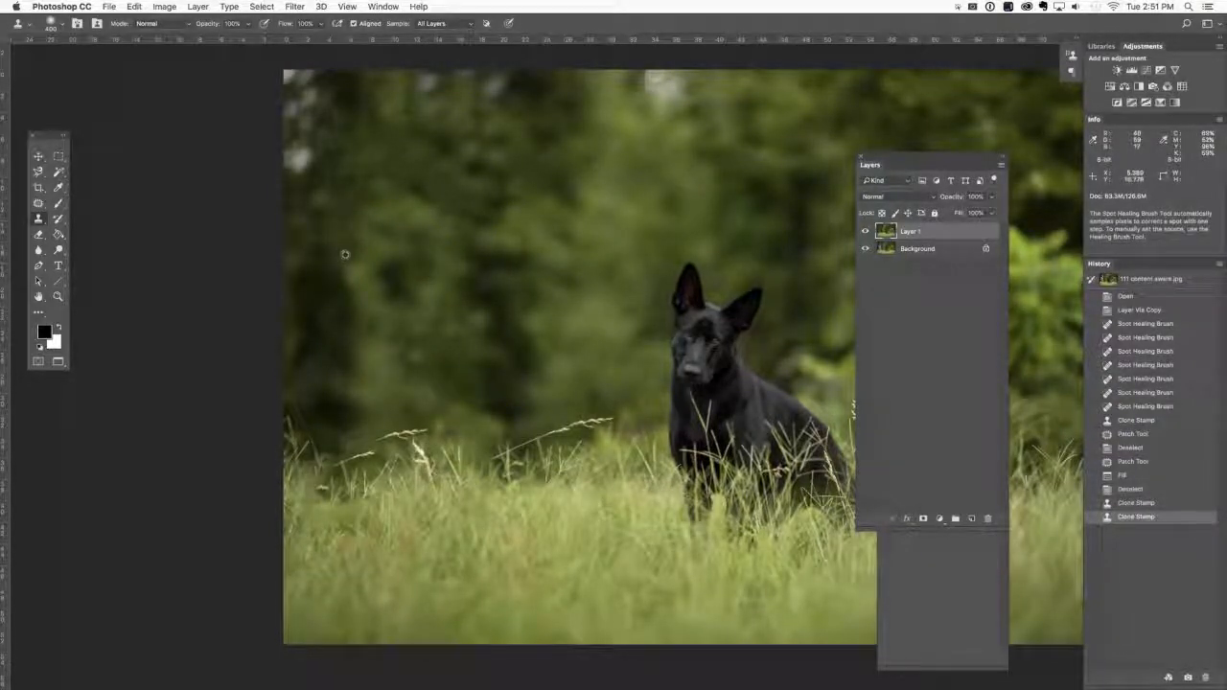
left_click_drag(353, 264, 373, 292)
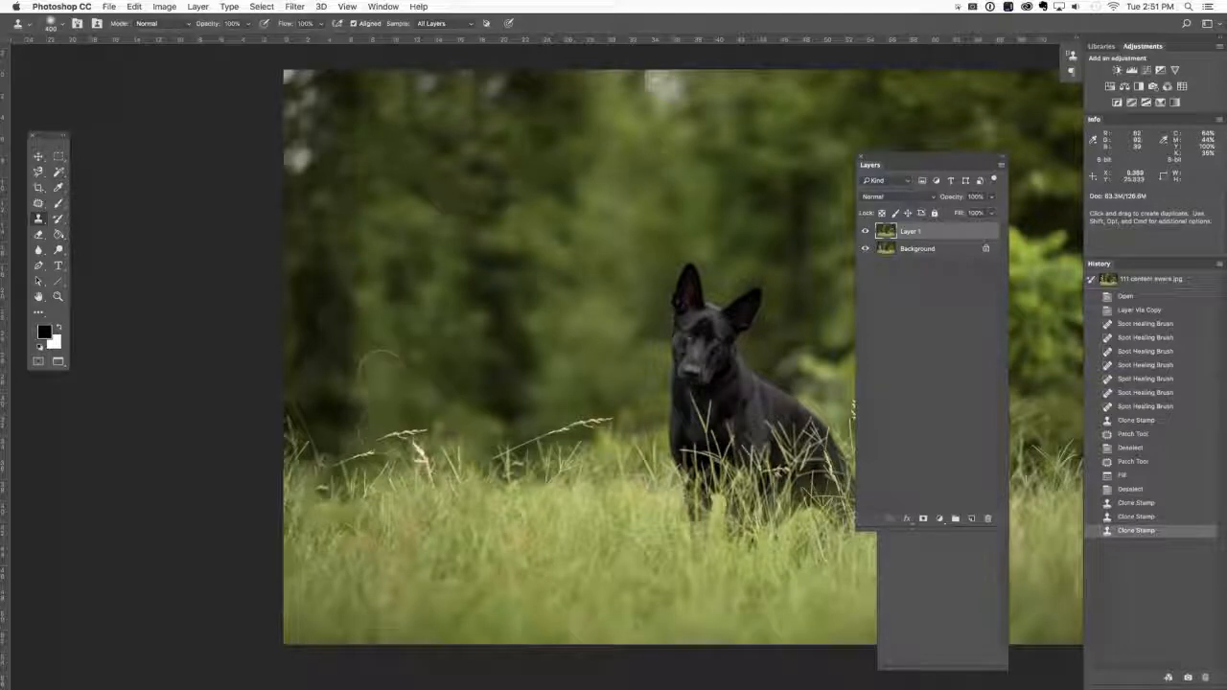
Reduce the Clone Stamp size and clone background over the duplicated grass stalk at the grass line where the handler stood.
key("bracketleft")
key("bracketleft")
left_click(388, 424, "alt")
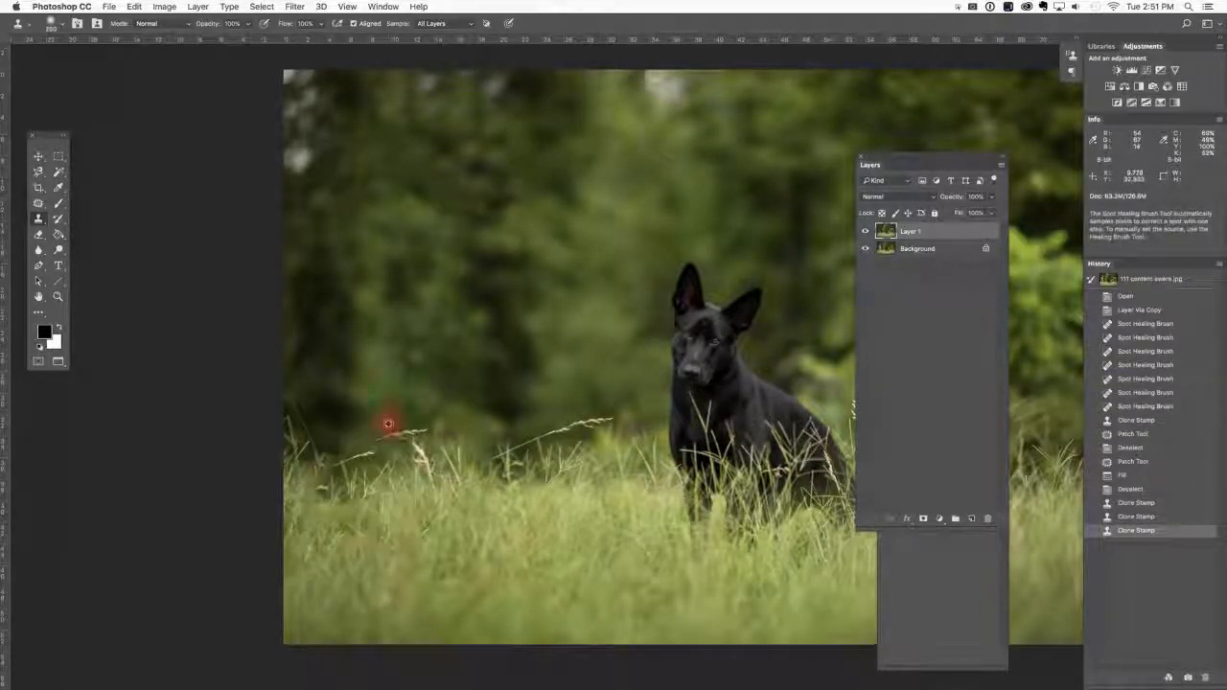
left_click_drag(403, 429, 412, 434)
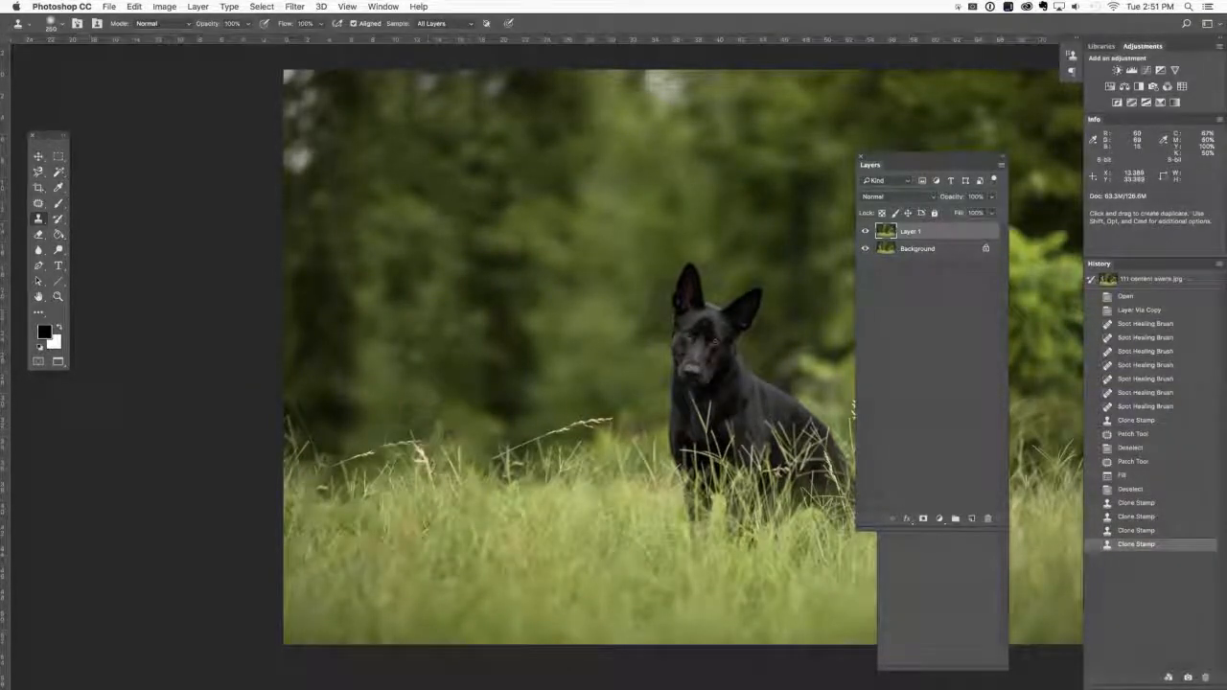
left_click(379, 429, "alt")
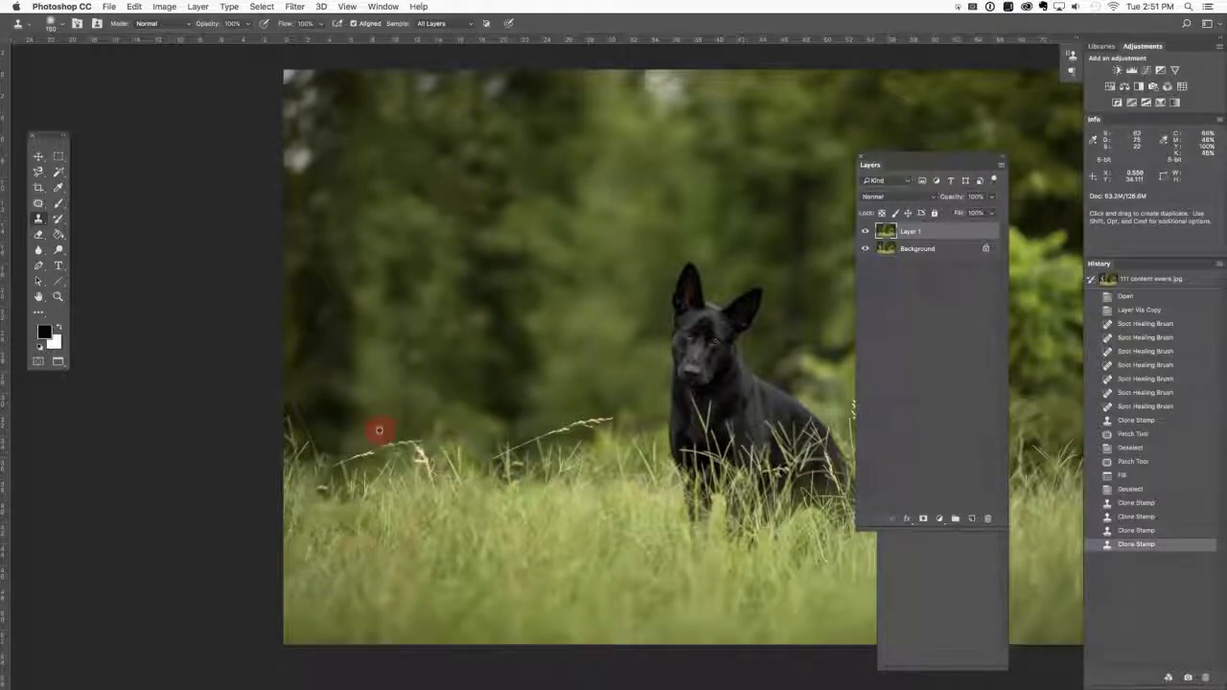
left_click_drag(384, 443, 412, 441)
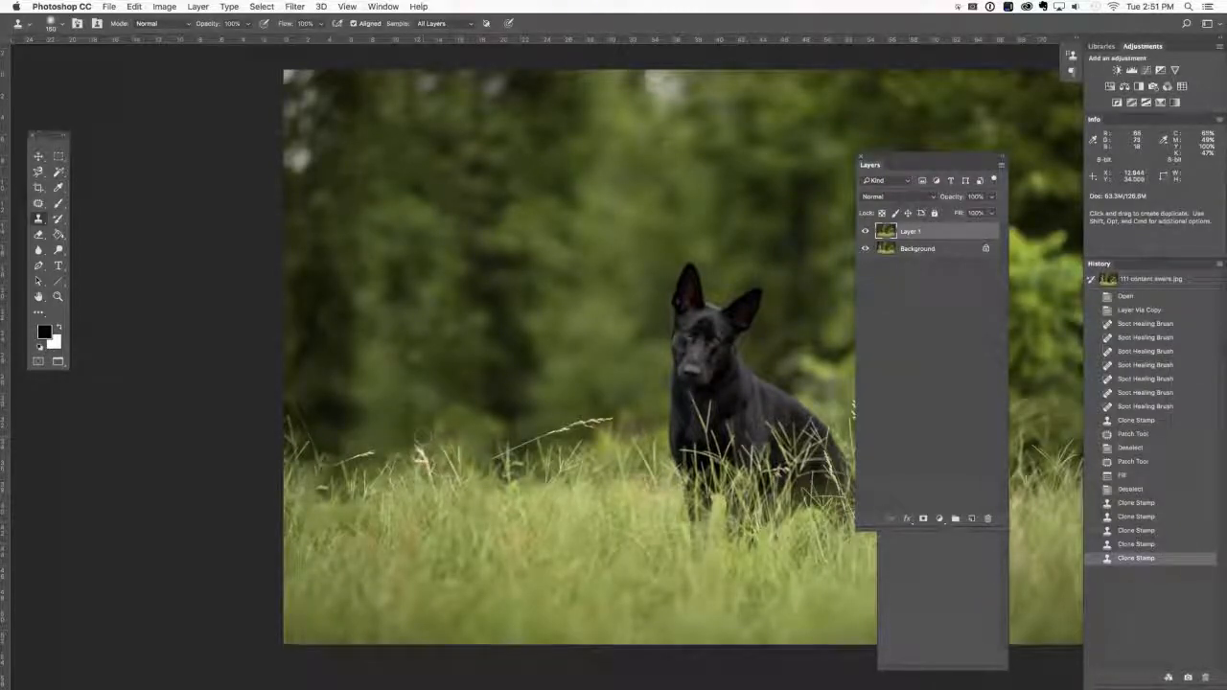
Check the whole retouched photo against the original by toggling the visibility of Layer 1.
key("super+minus")
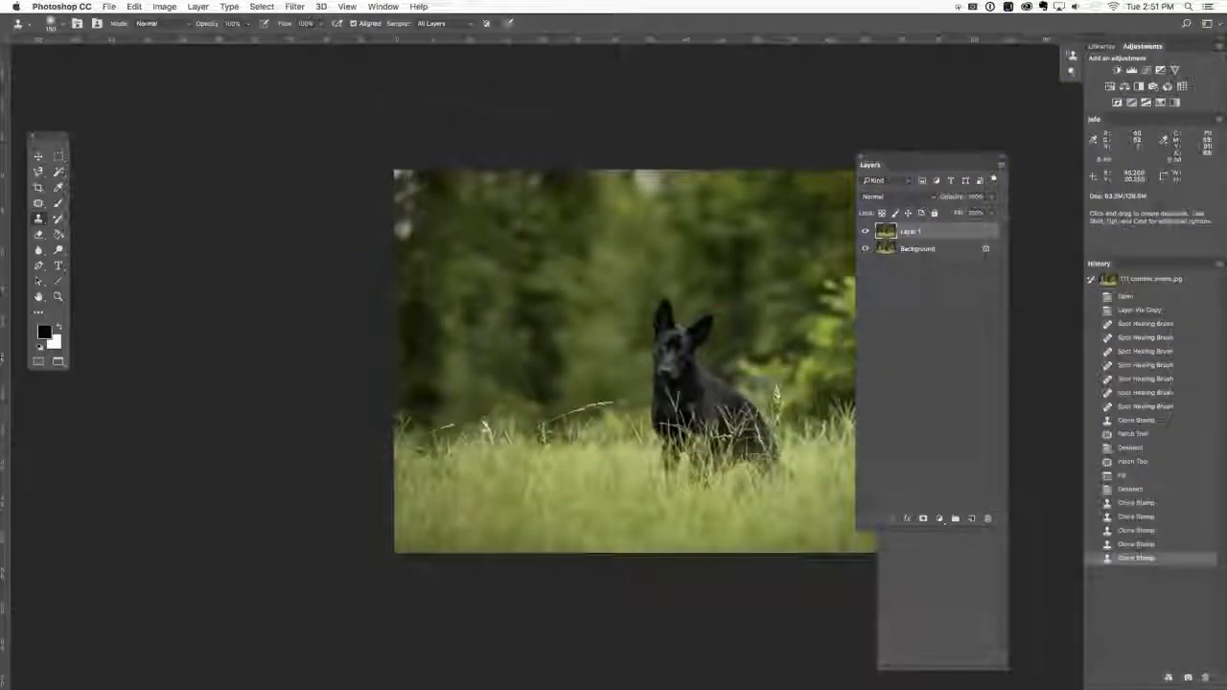
left_click_drag(671, 307, 534, 316)
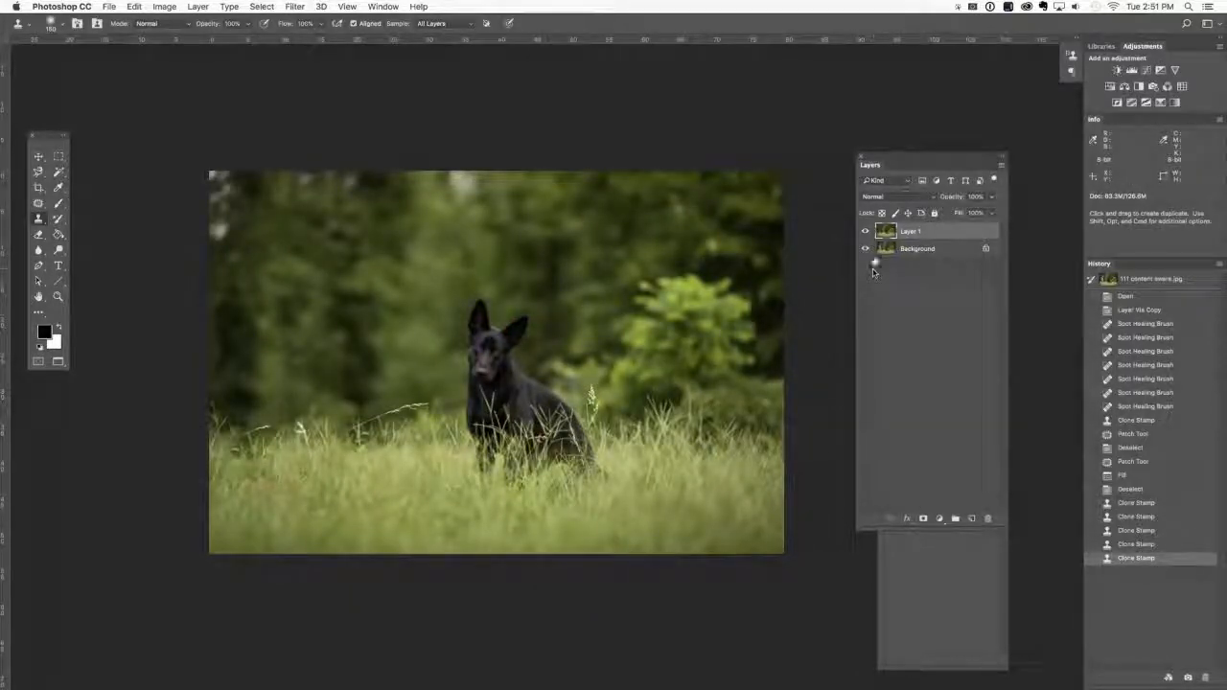
left_click(866, 231)
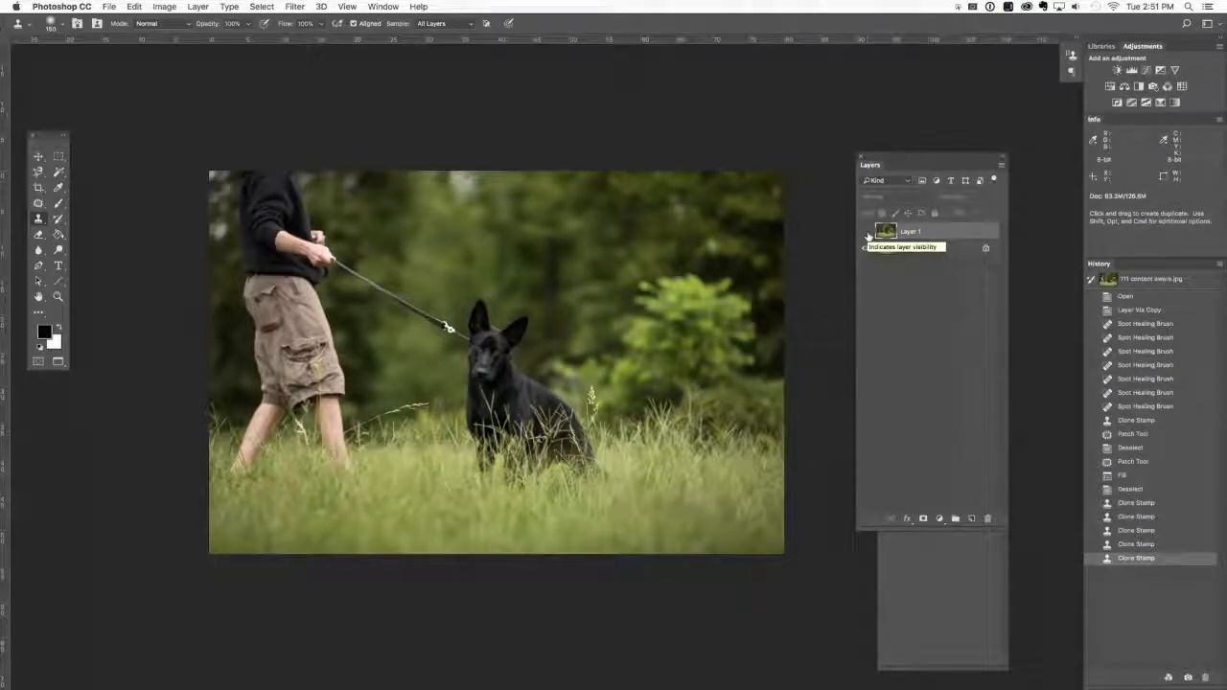
left_click(865, 232)
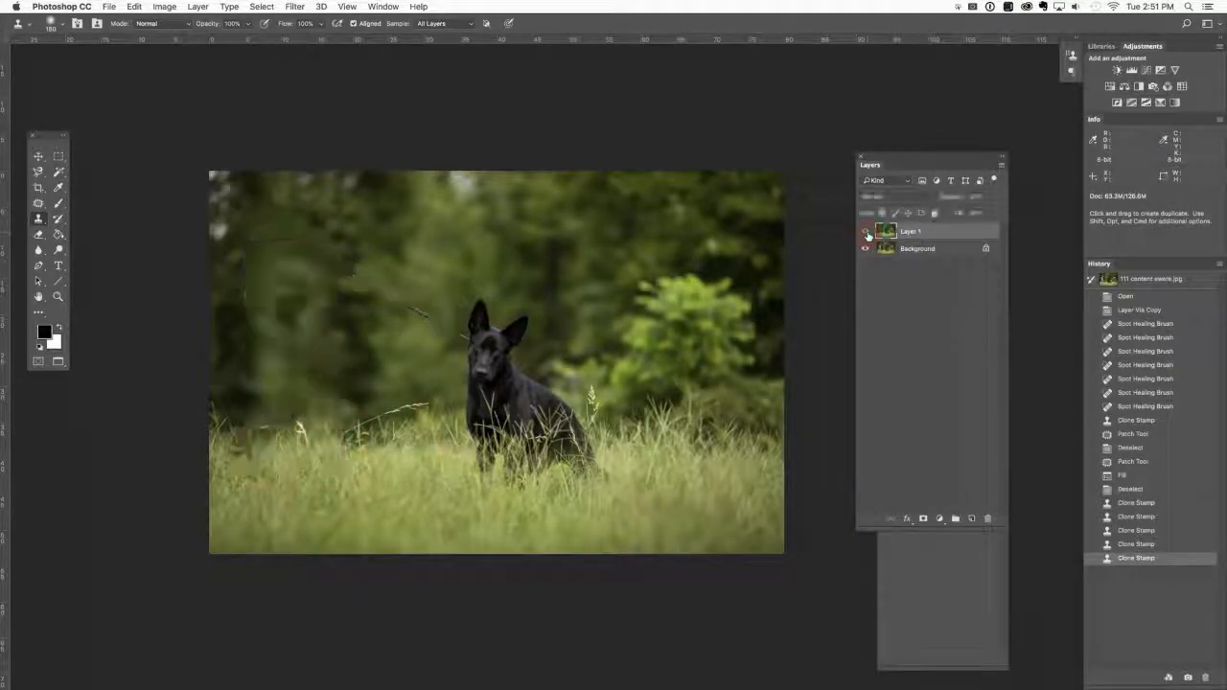